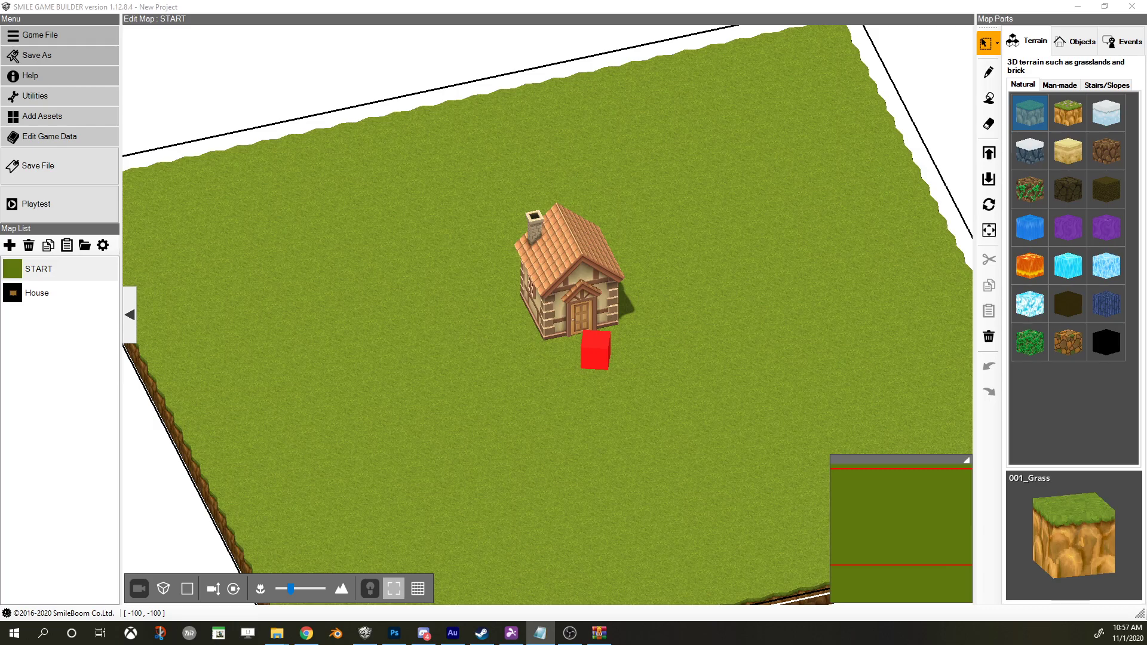
# - Export the 001_Grass terrain block from the Add Assets archive's Natural maps category
pyautogui.scroll(-2, 420, 261)
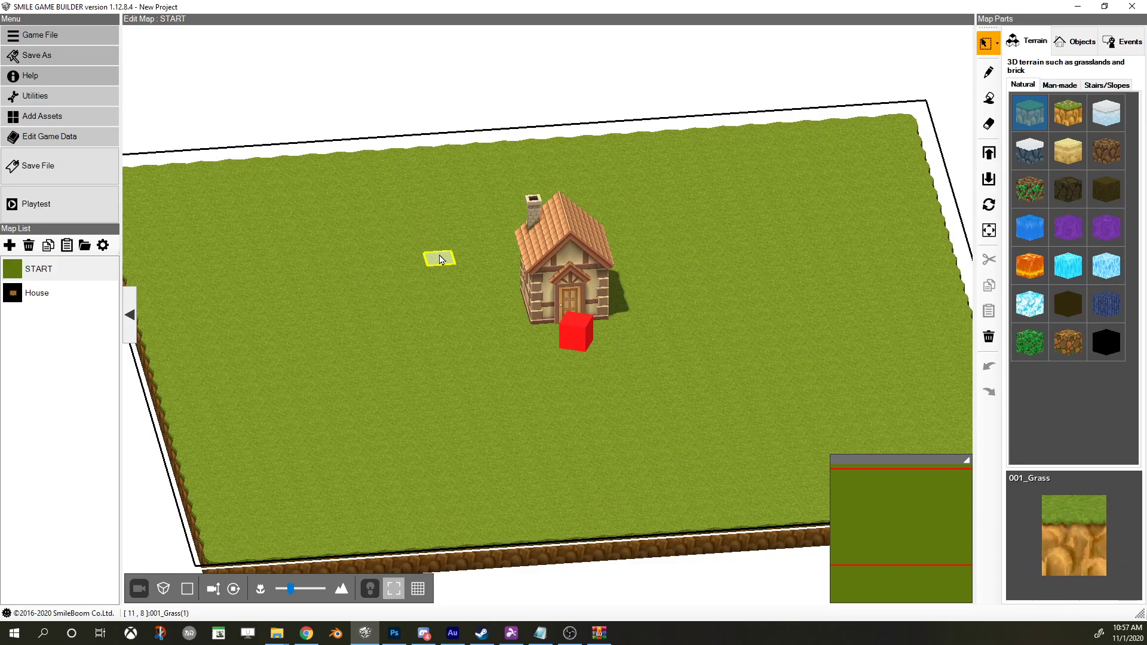
pyautogui.scroll(1, 387, 296)
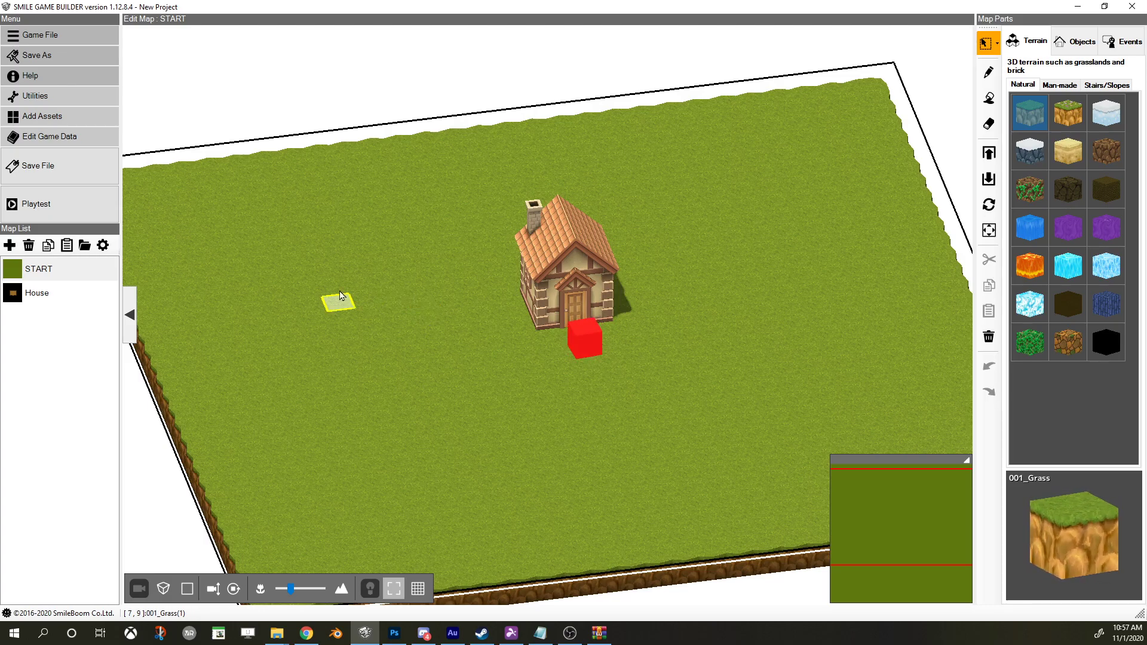
pyautogui.click(84, 124)
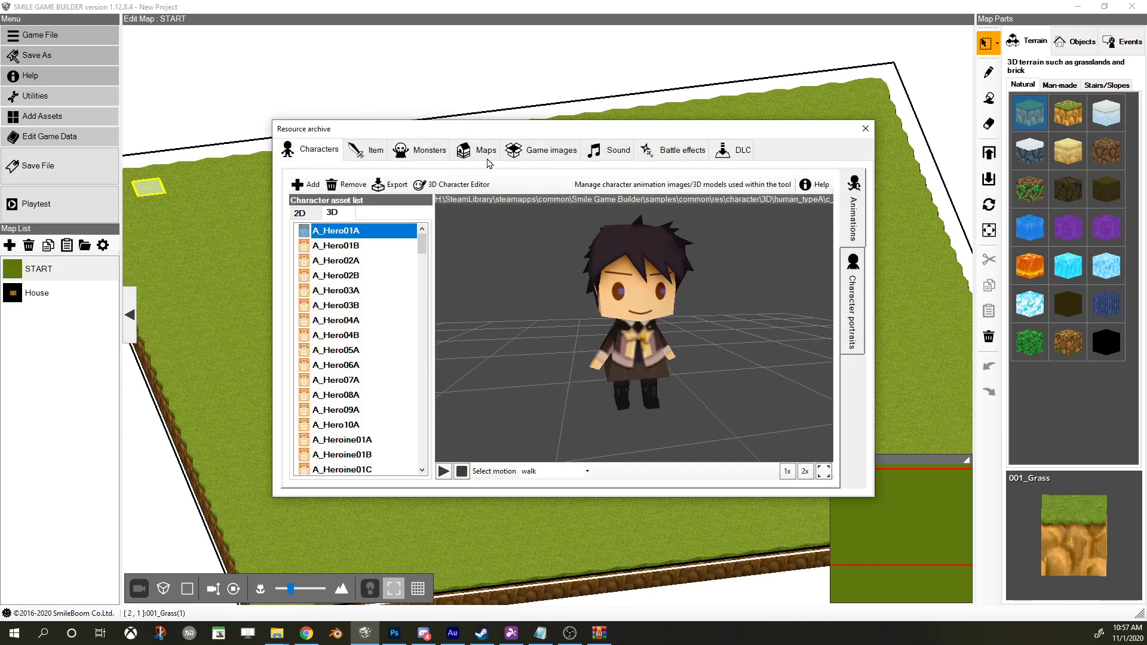
pyautogui.click(488, 157)
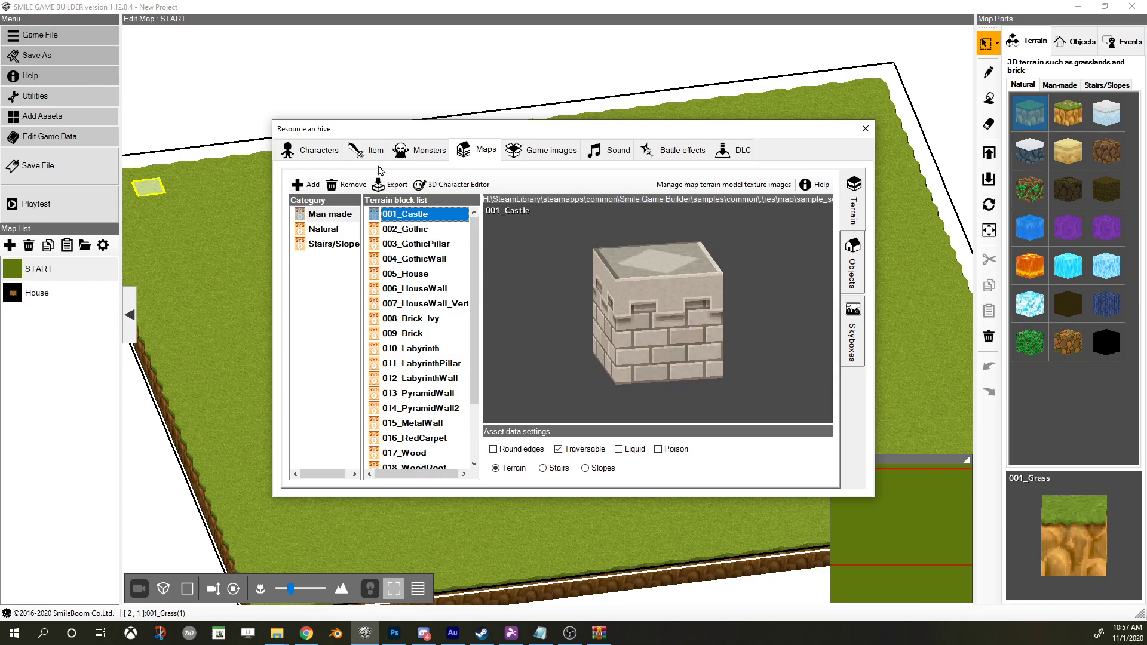
pyautogui.click(323, 229)
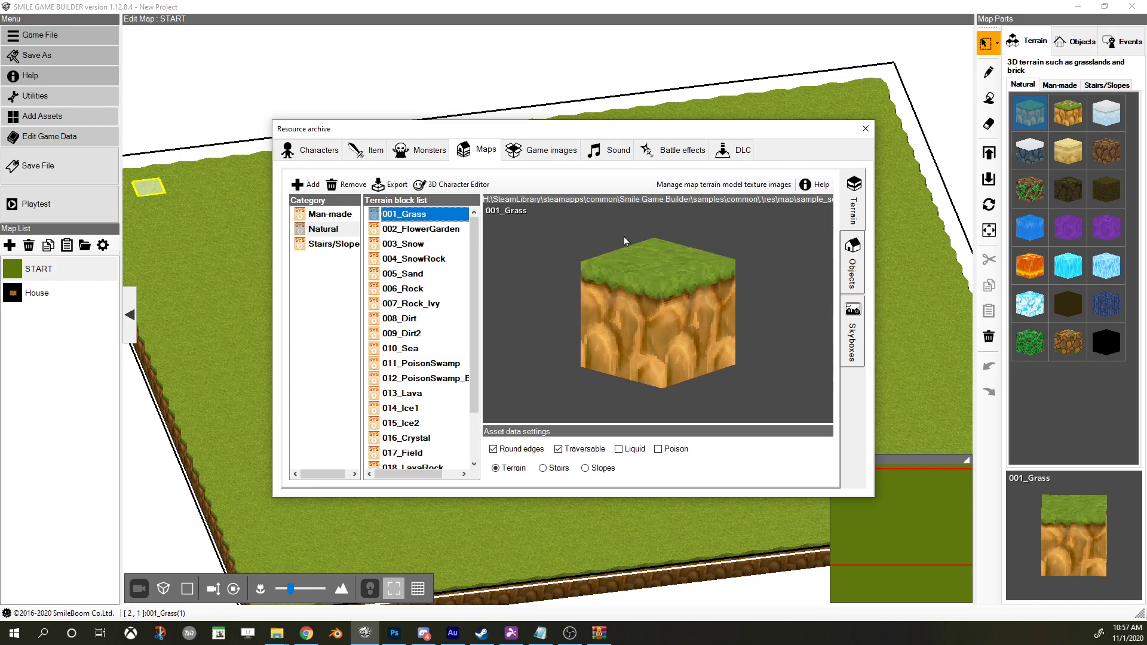
pyautogui.click(399, 183)
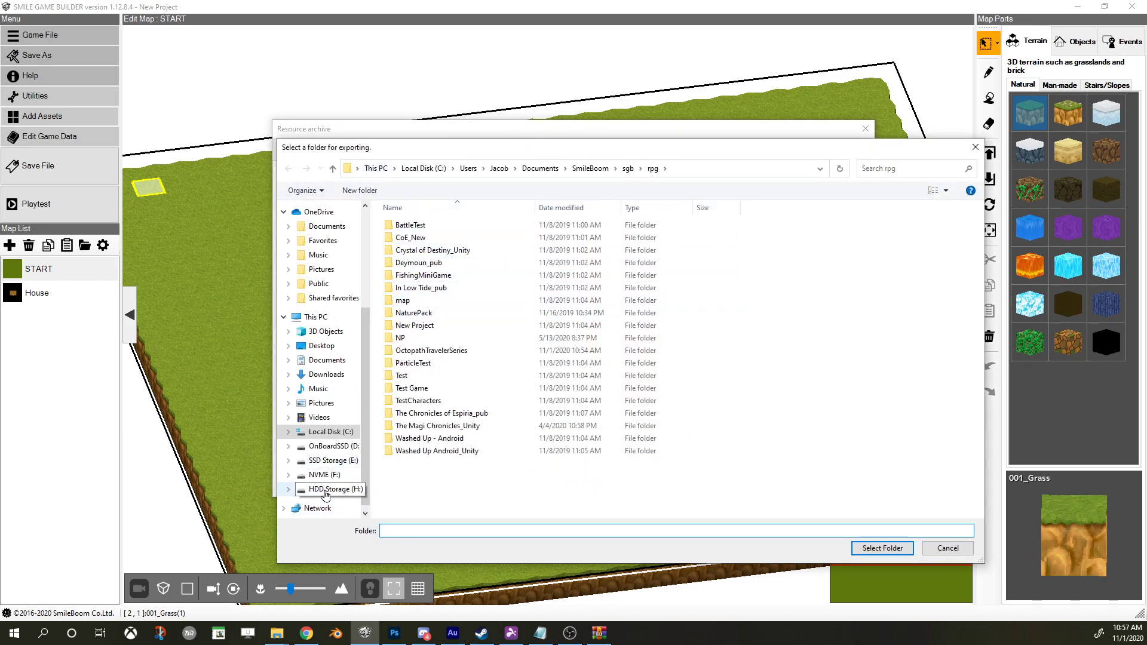
# - Export 001_Grass.png into H:\assets\SGBDefault\Terrain, replacing the existing copy
pyautogui.click(330, 488)
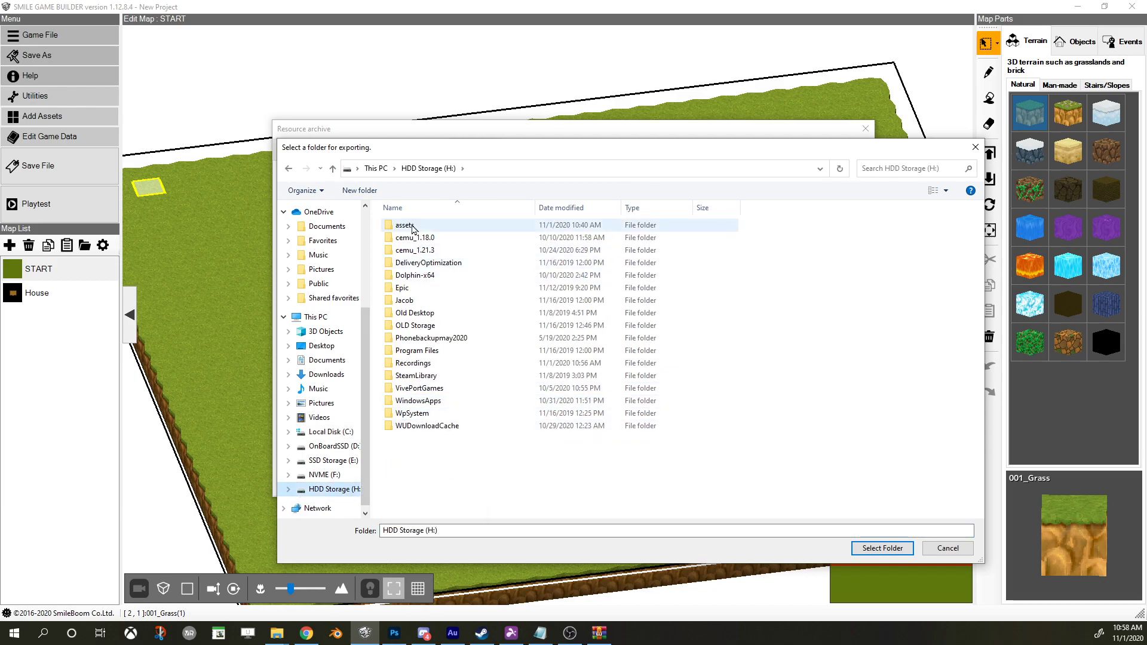
pyautogui.doubleClick(403, 225)
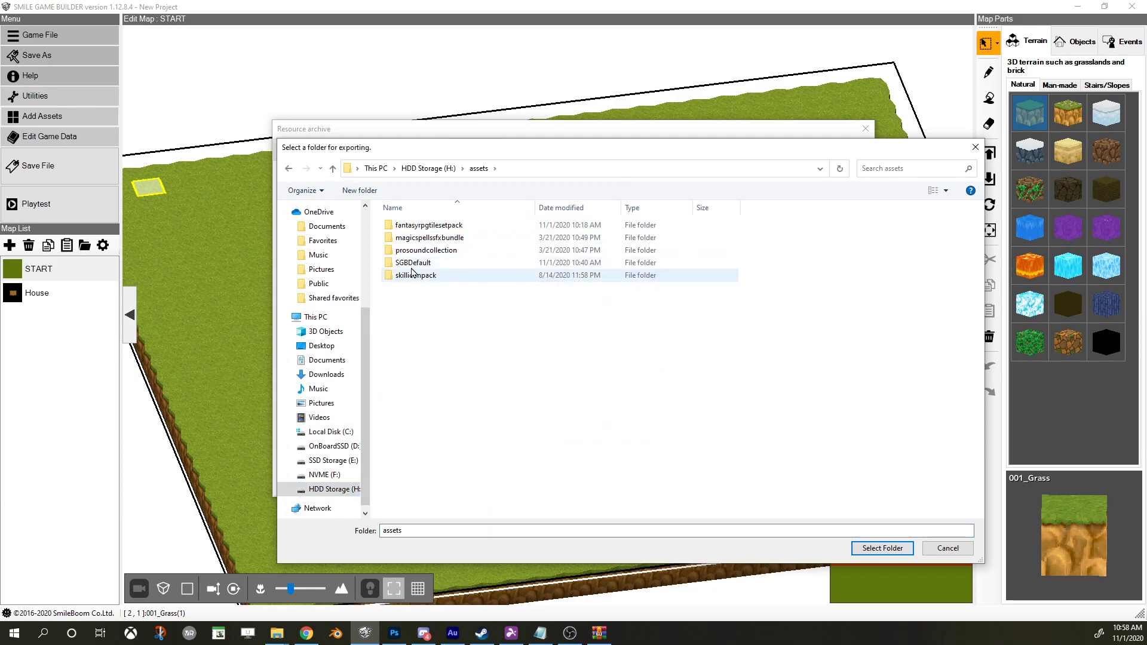
pyautogui.doubleClick(423, 262)
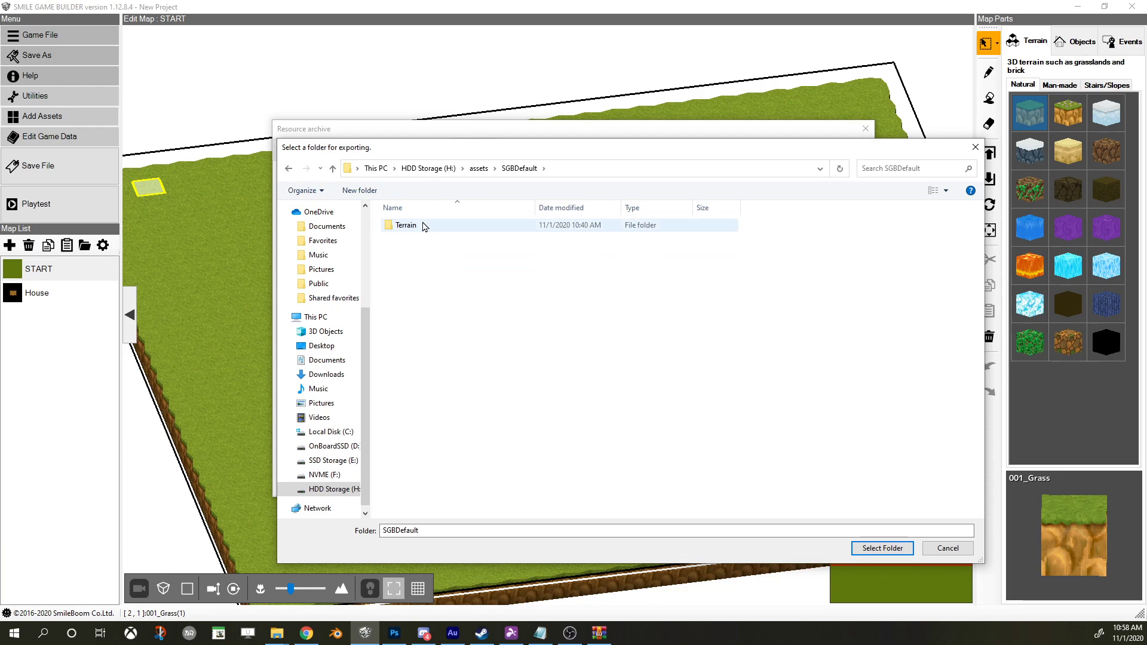
pyautogui.doubleClick(410, 225)
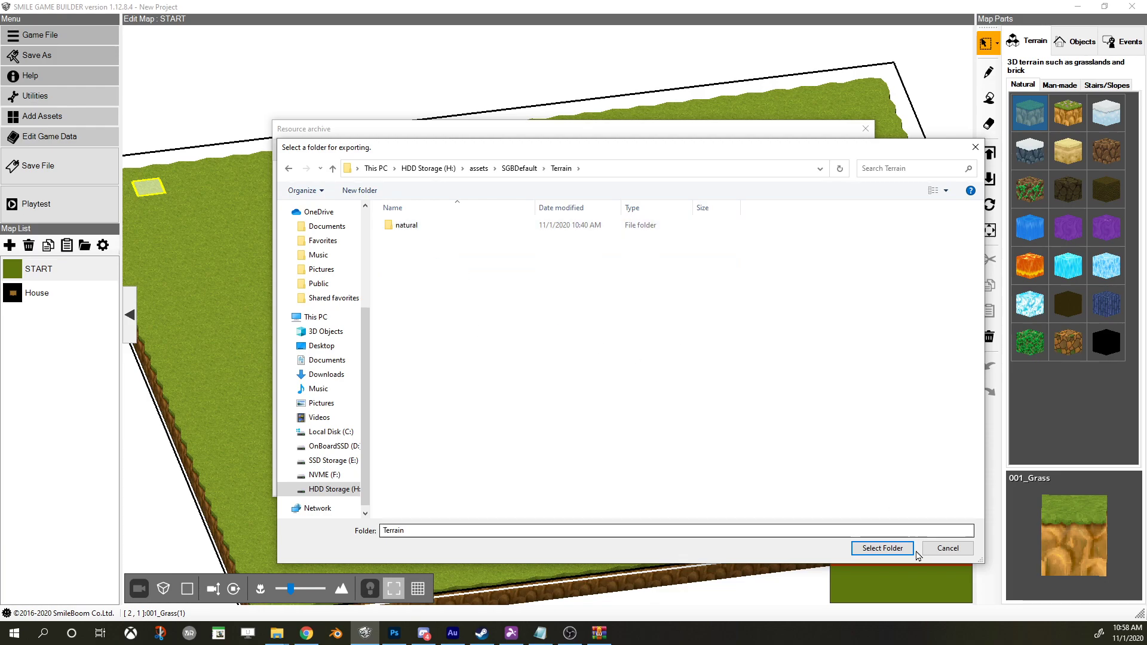
pyautogui.click(882, 547)
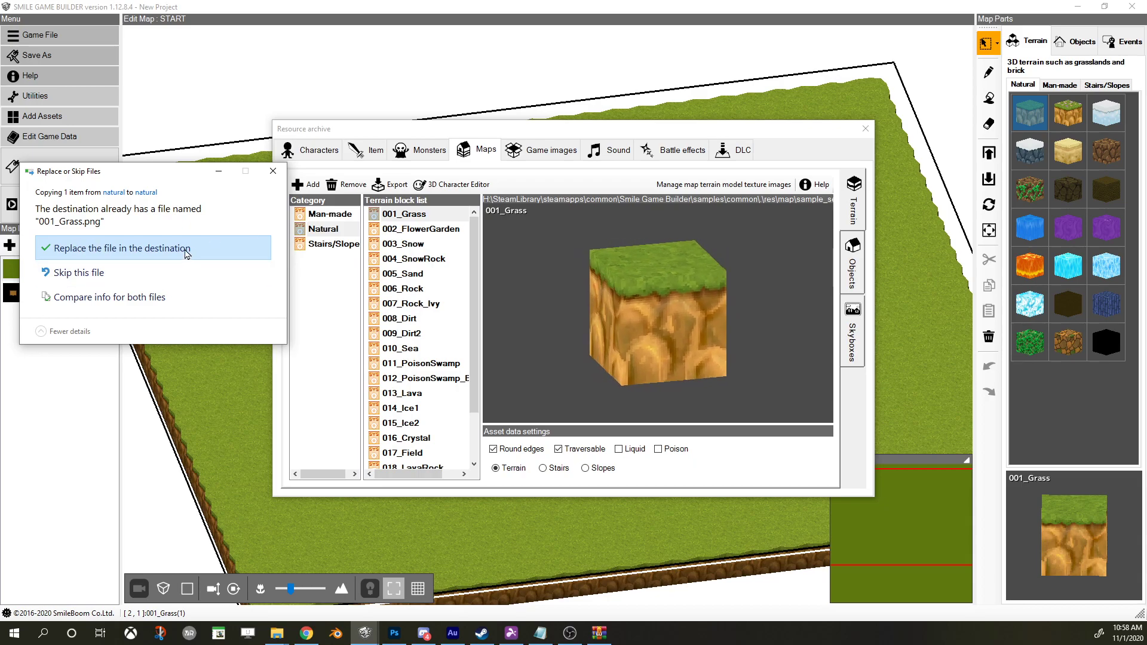
pyautogui.click(129, 254)
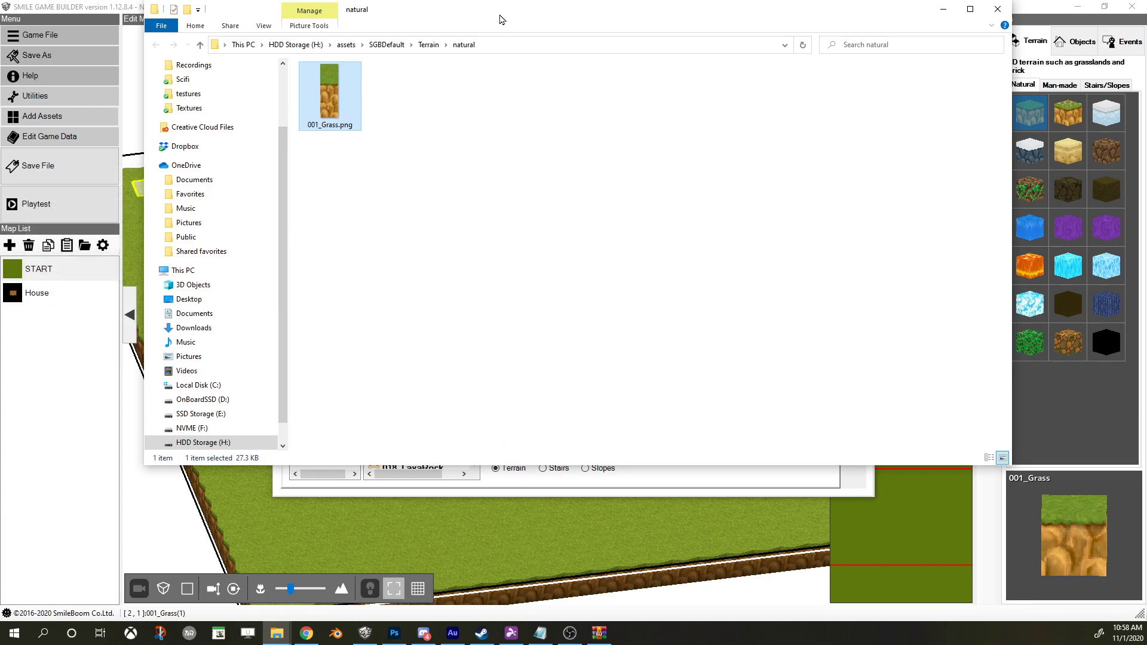
pyautogui.moveTo(508, 12); pyautogui.dragTo(589, 159)
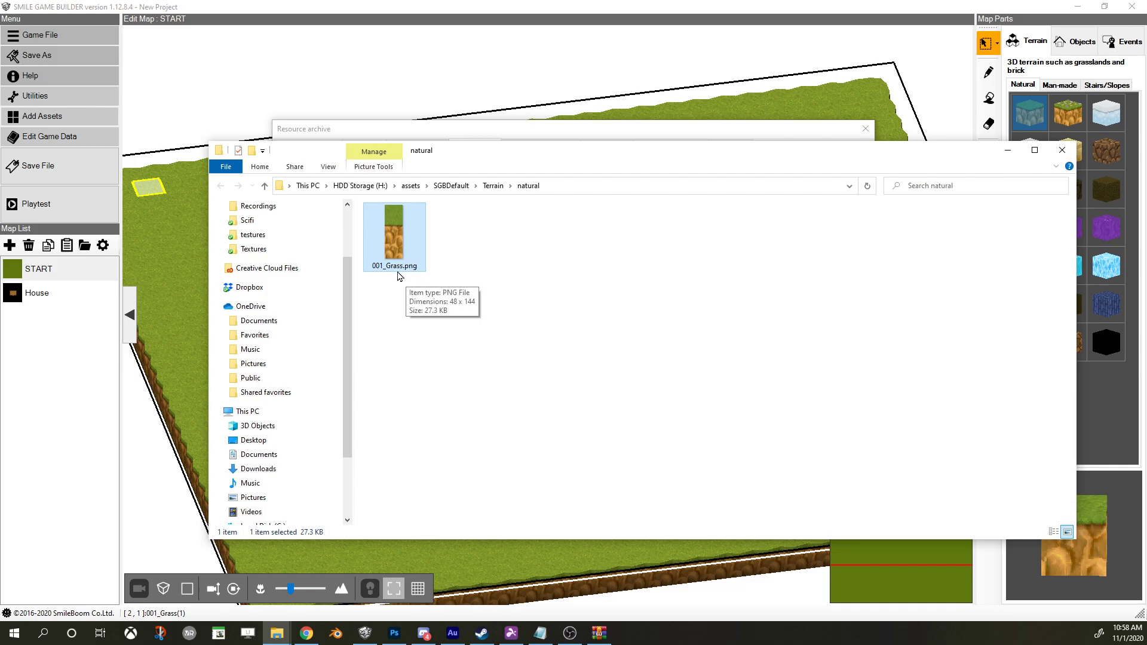
# - Open 001_Grass.png from File Explorer in Adobe Photoshop 2020
pyautogui.rightClick(399, 246)
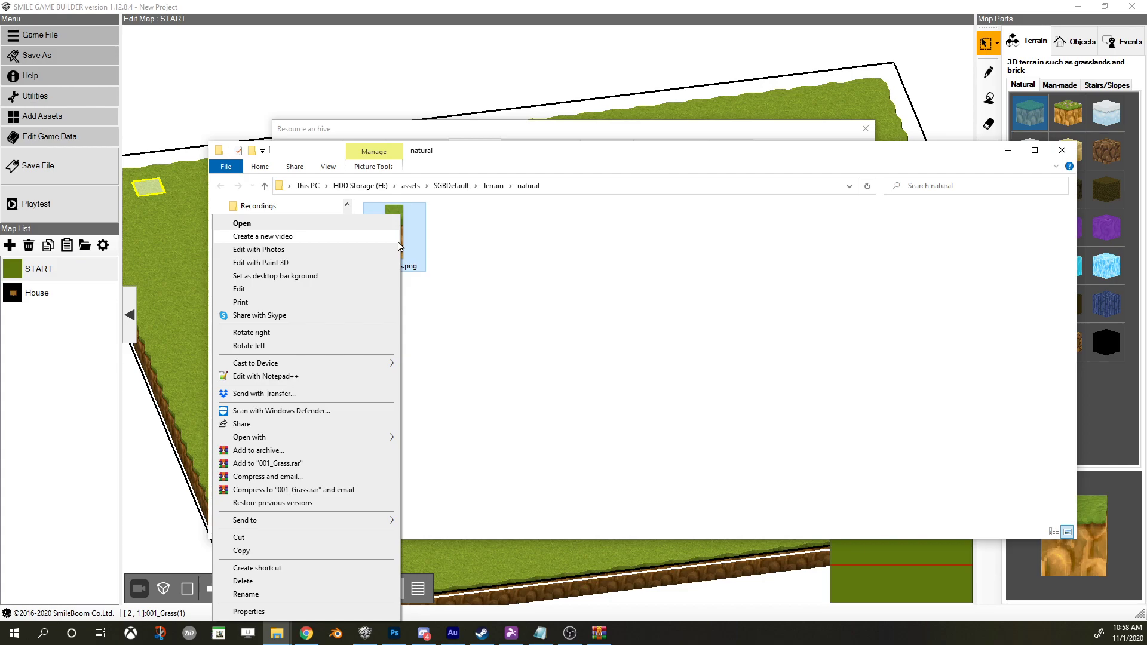
pyautogui.moveTo(386, 437)
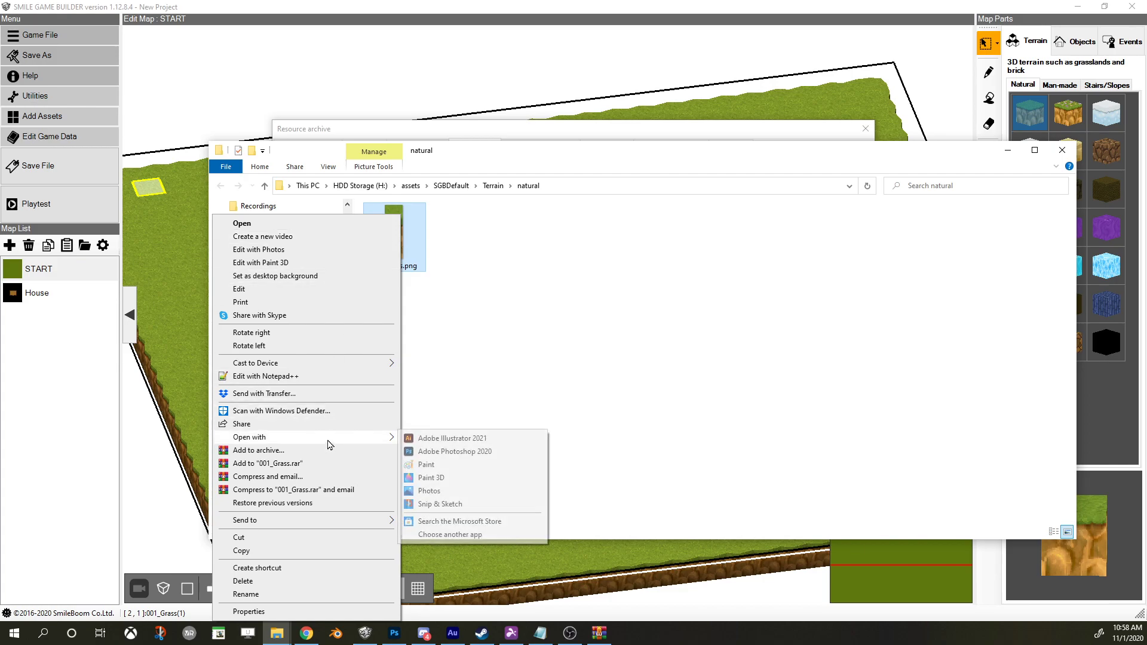
pyautogui.click(475, 452)
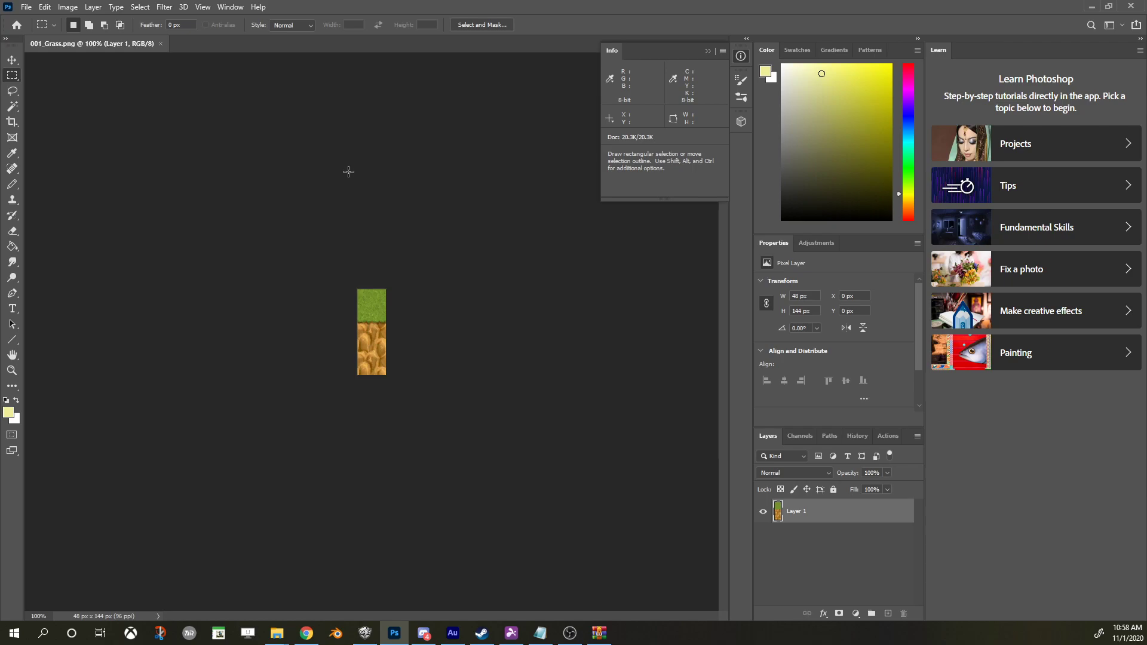
# - Set the Guides, Grid & Slices preference to a gridline every 48 px
pyautogui.click(45, 8)
pyautogui.moveTo(84, 494)
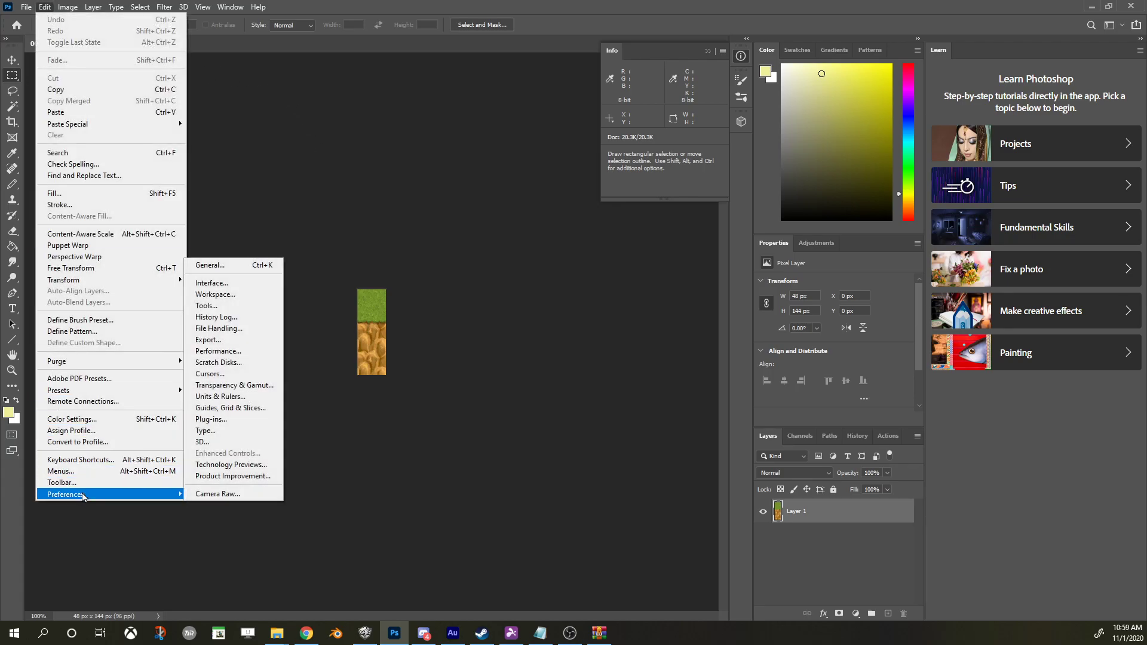
pyautogui.click(256, 409)
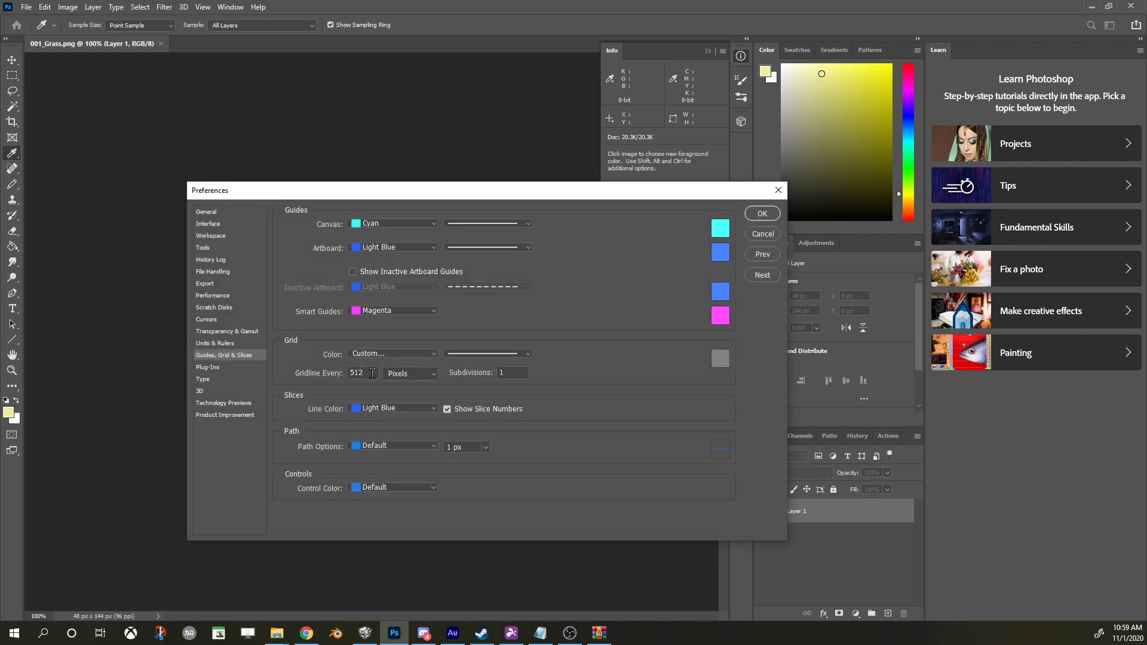
pyautogui.doubleClick(372, 374)
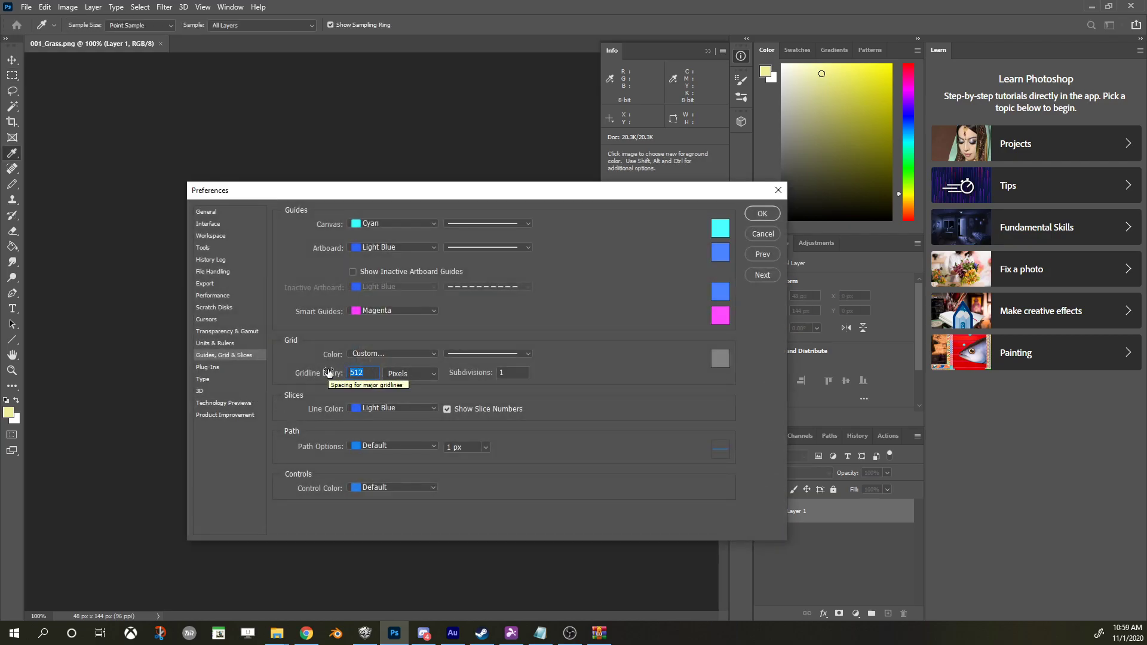
pyautogui.write('48')
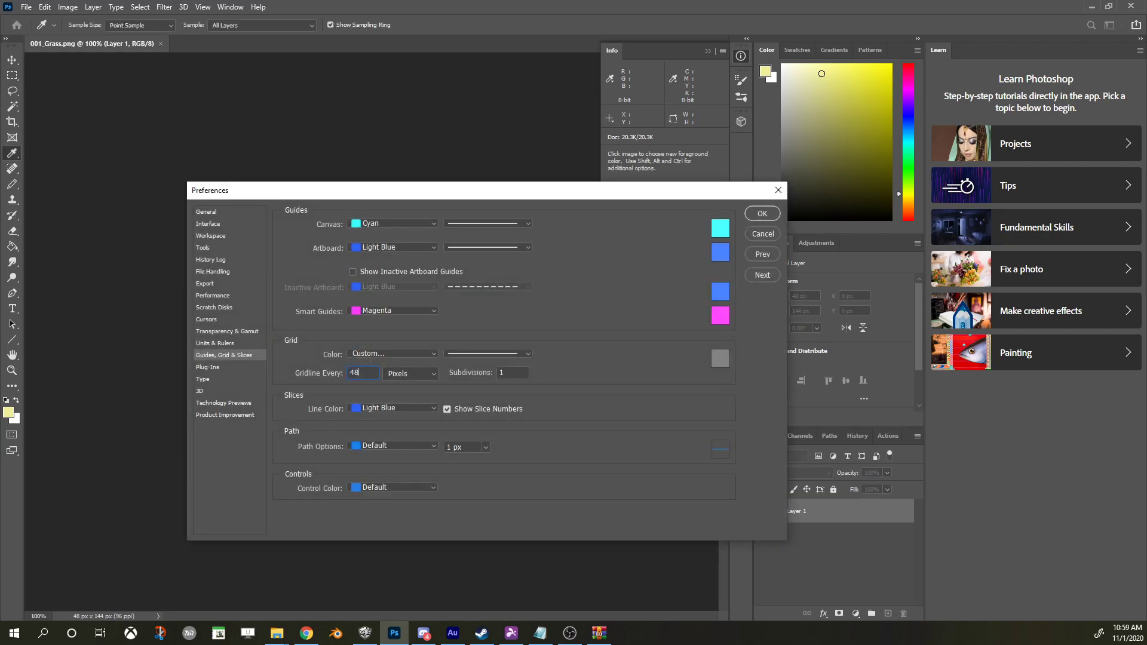
pyautogui.click(760, 216)
pyautogui.press('m')
# - Show the grid over the texture and zoom in to 400%
pyautogui.click(223, 7)
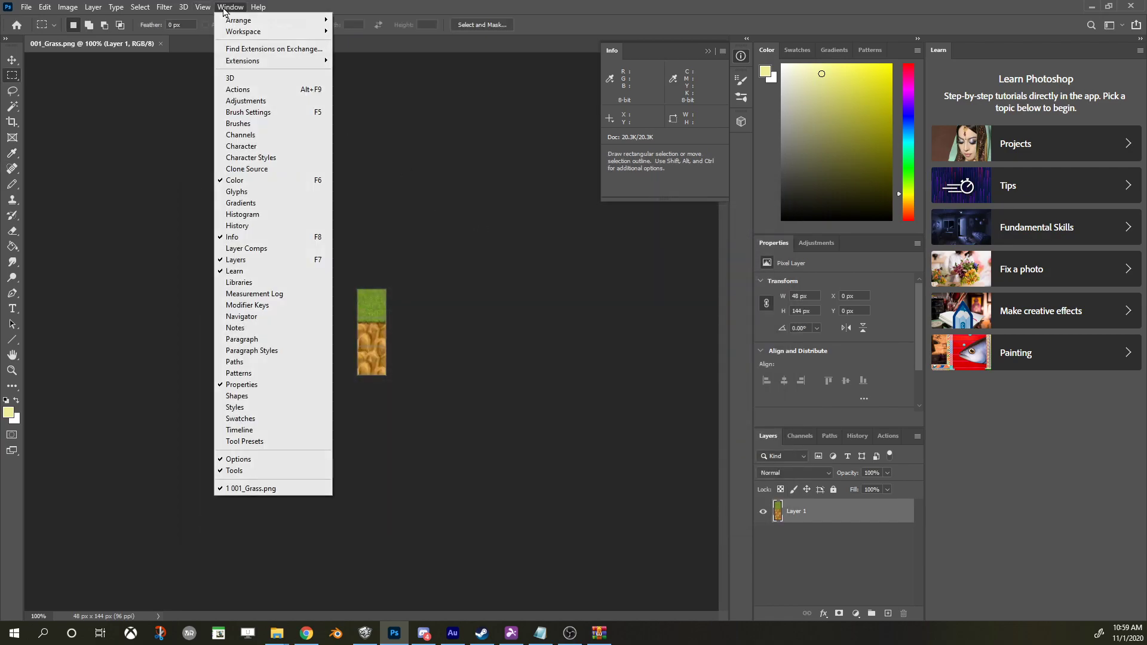
pyautogui.moveTo(197, 11)
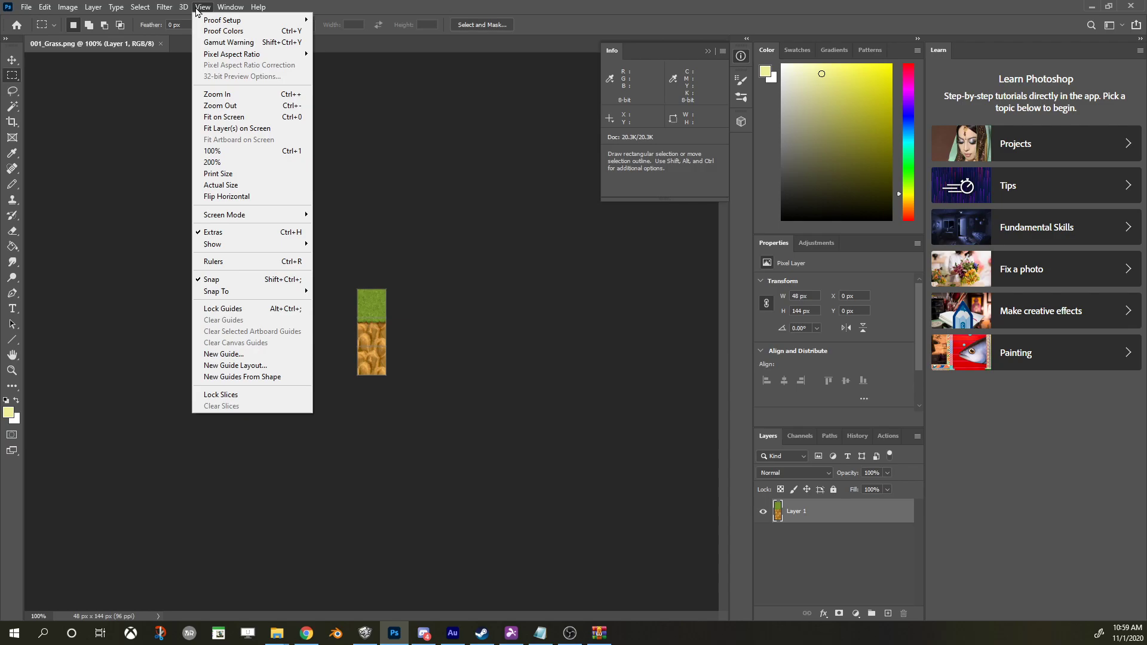
pyautogui.moveTo(239, 246)
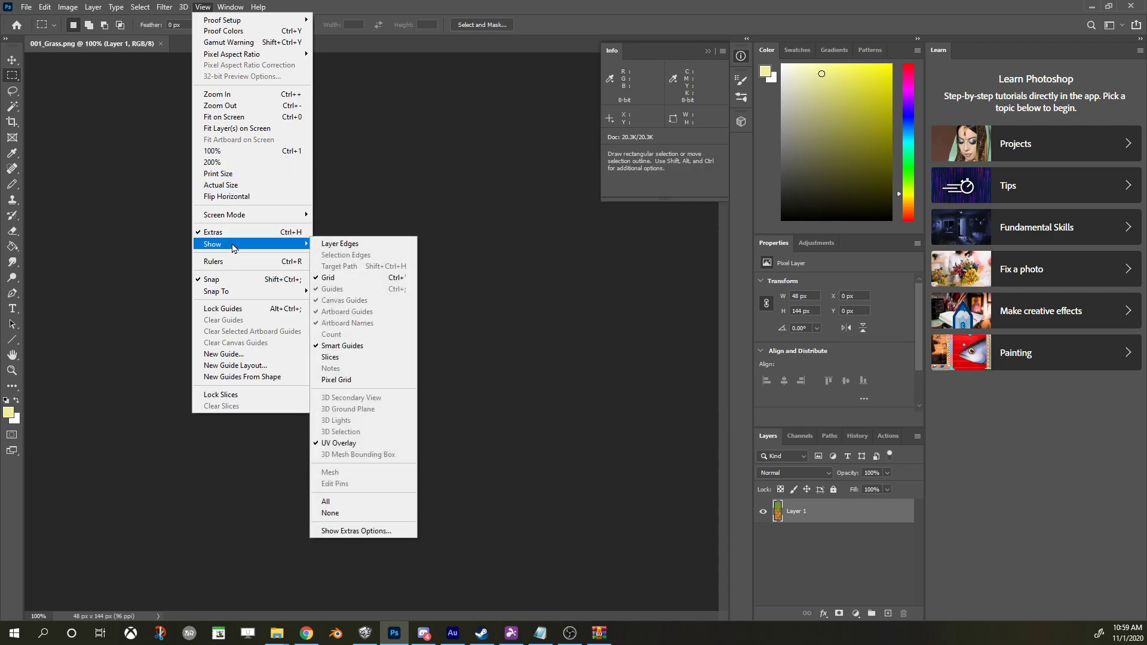
pyautogui.click(346, 277)
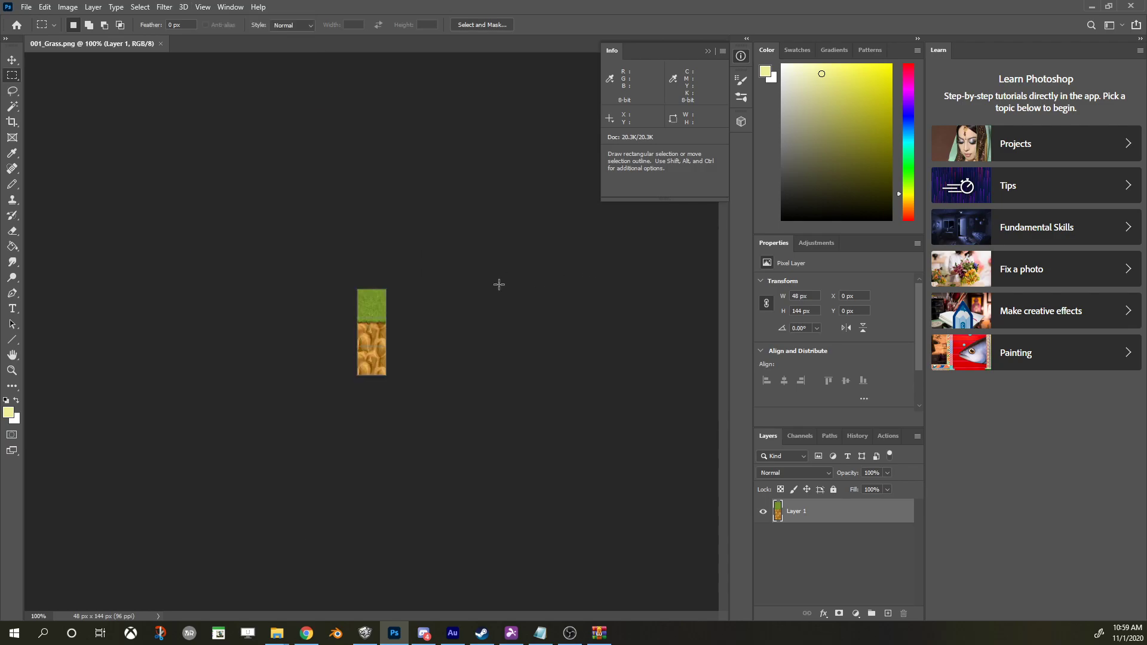
pyautogui.hotkey('ctrl', '+')
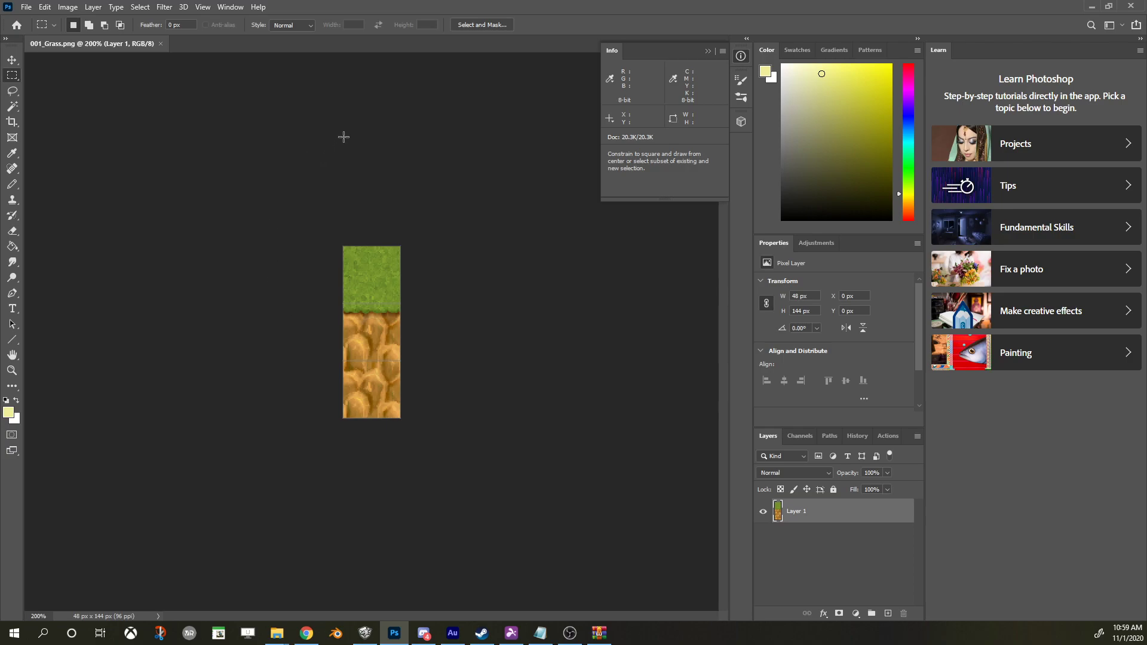
pyautogui.hotkey('ctrl', '+')
pyautogui.hotkey('ctrl', '+')
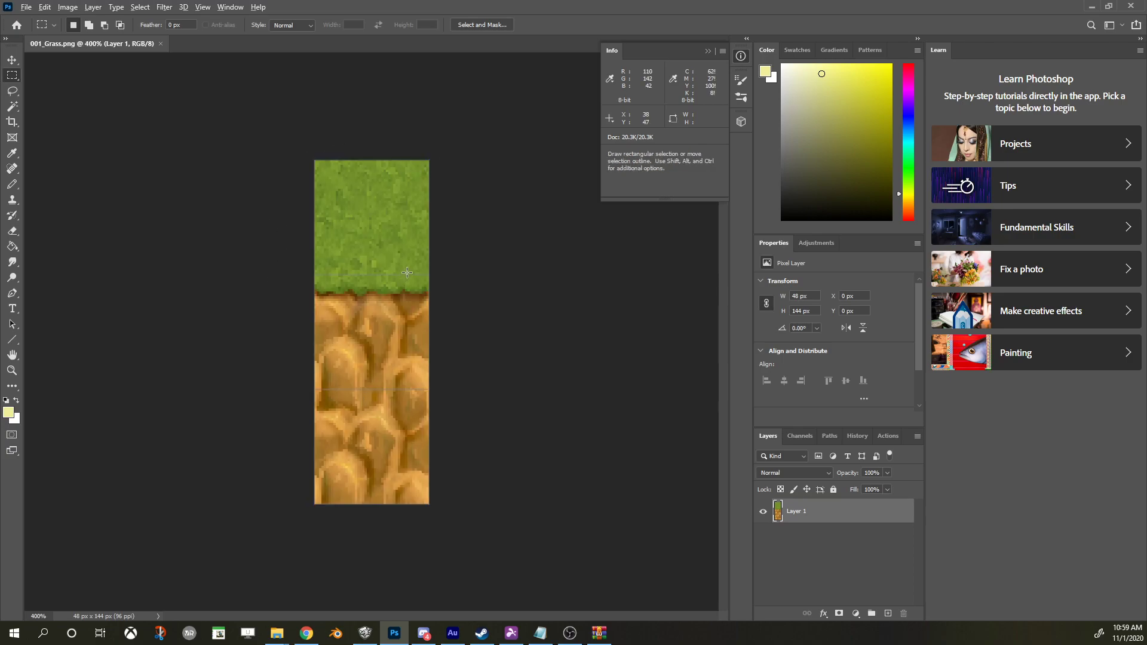
# - Test marquee selections on the top grass square and grass-dirt band, then return to Smile Game Builder
pyautogui.moveTo(309, 154); pyautogui.dragTo(497, 274)
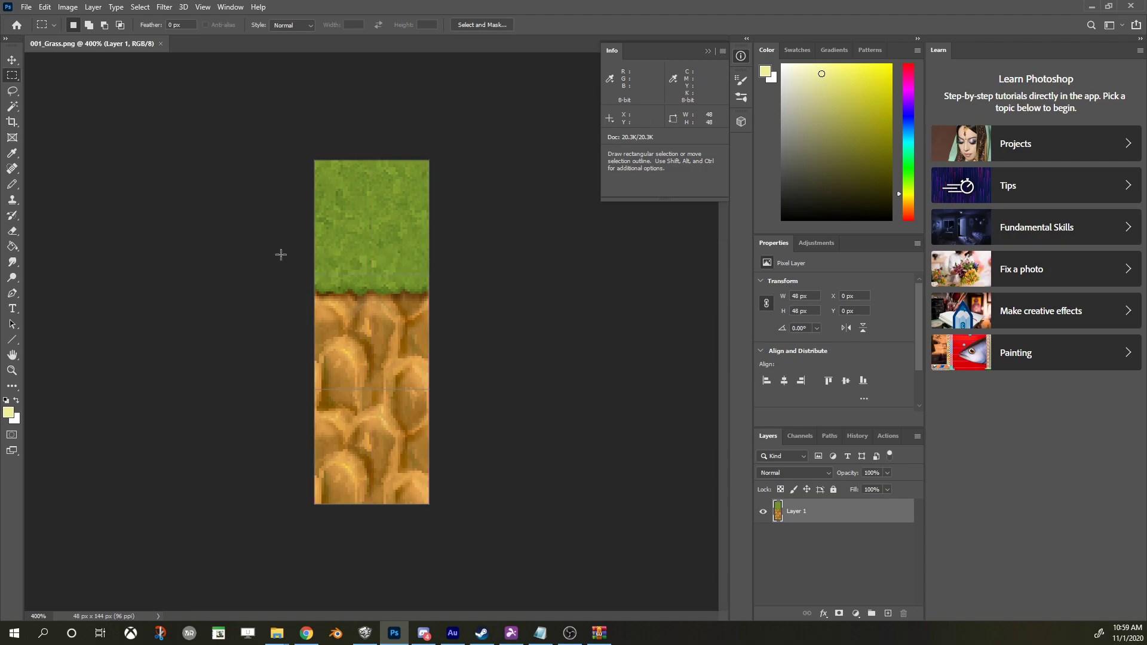
pyautogui.moveTo(295, 254); pyautogui.dragTo(282, 297)
pyautogui.moveTo(308, 140); pyautogui.dragTo(522, 287)
pyautogui.moveTo(315, 277); pyautogui.dragTo(528, 386)
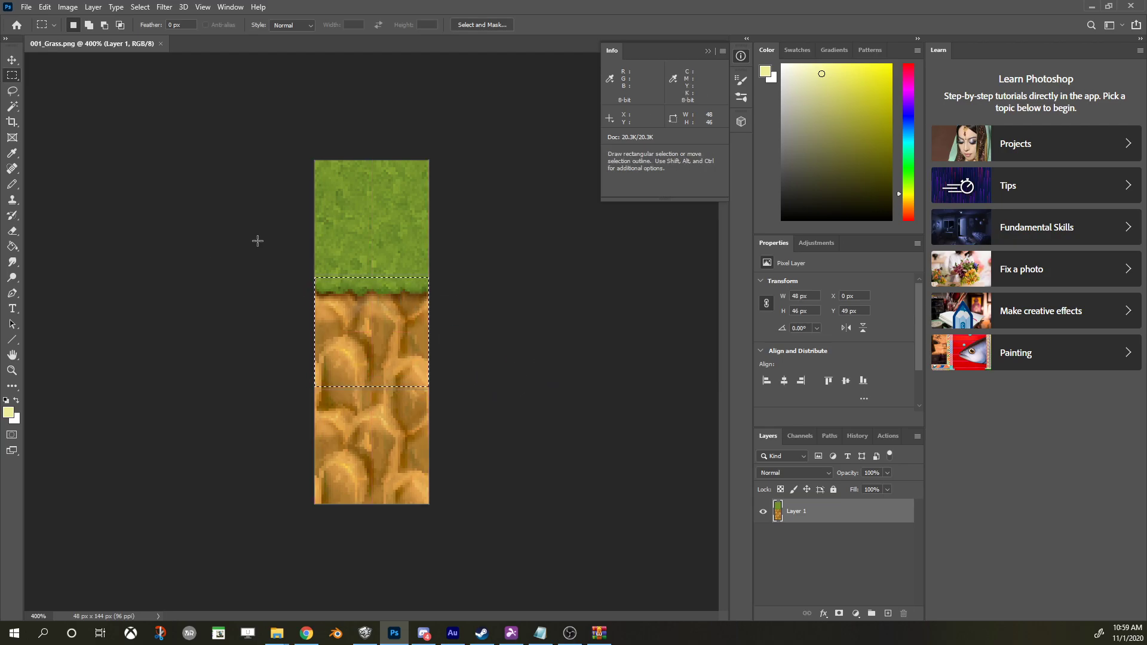
pyautogui.click(251, 289)
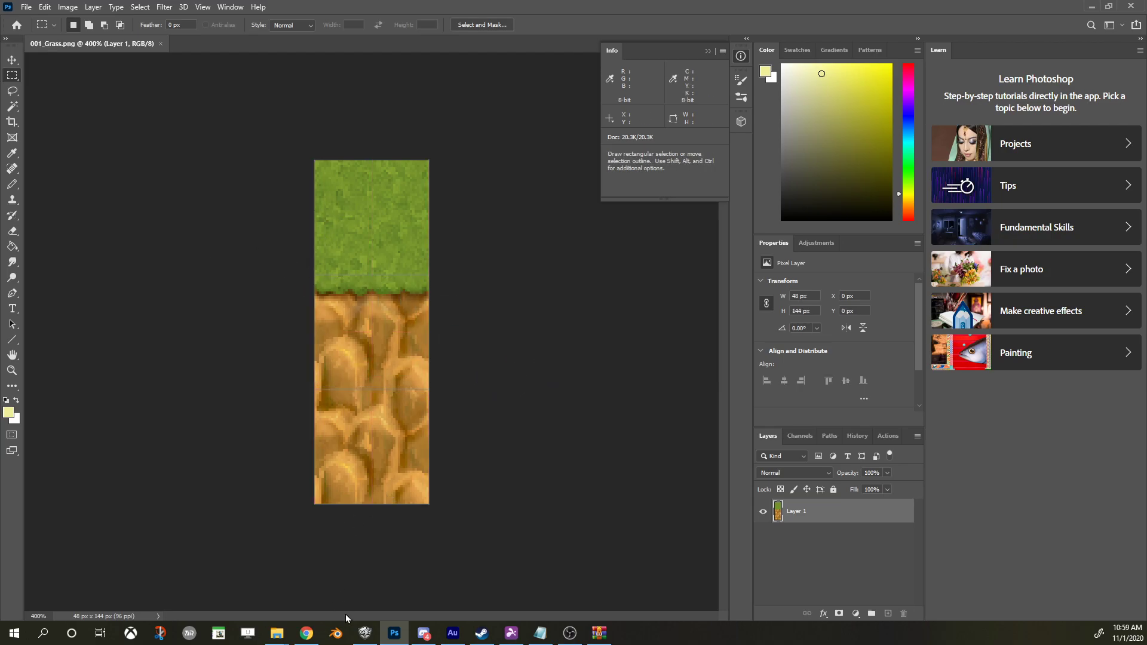
pyautogui.click(365, 633)
# - Close the asset archive, raise a tile into a grass block, and zoom around the map before returning to Photoshop
pyautogui.click(865, 129)
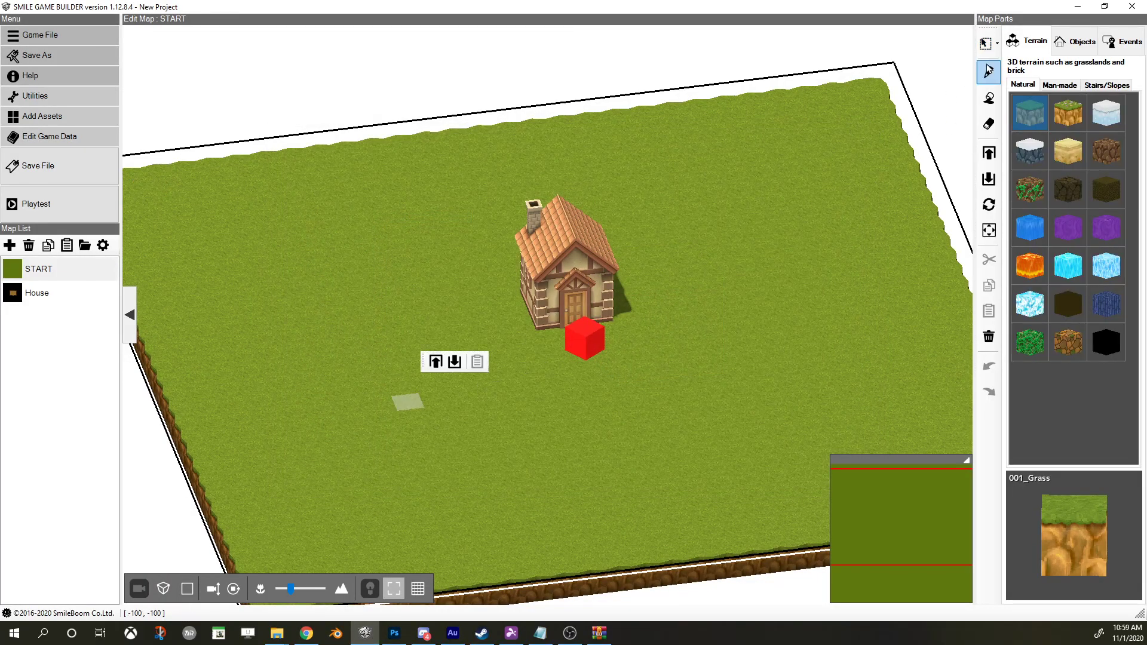
pyautogui.click(436, 361)
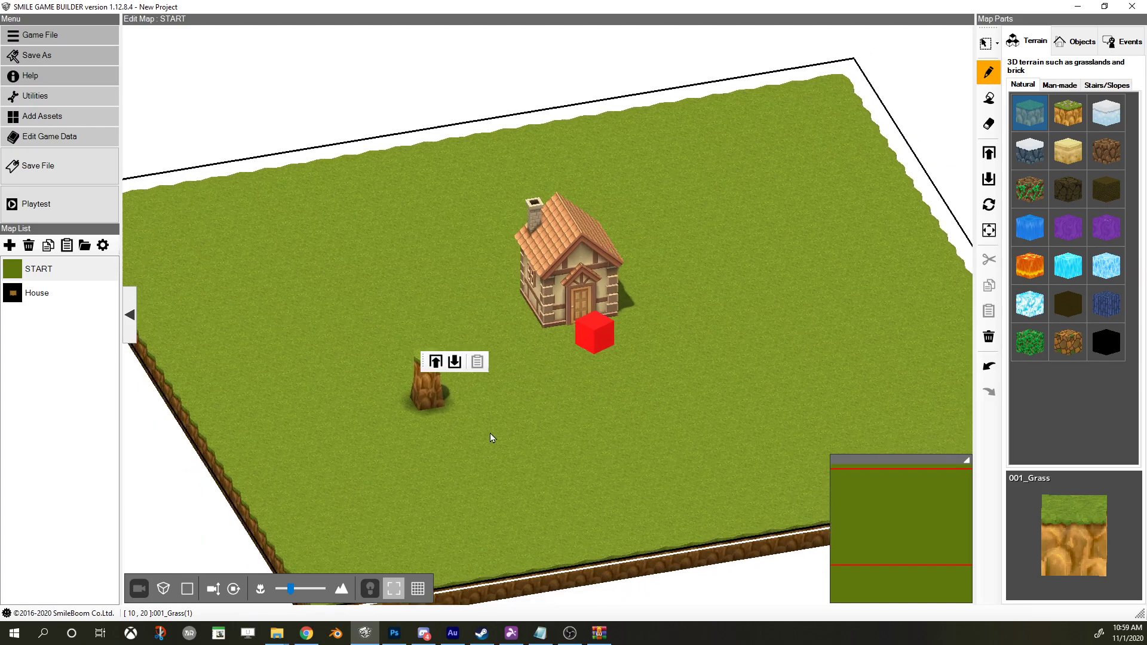
pyautogui.scroll(3, 742, 404)
pyautogui.scroll(-3, 545, 410)
pyautogui.scroll(2, 585, 408)
pyautogui.scroll(3, 586, 408)
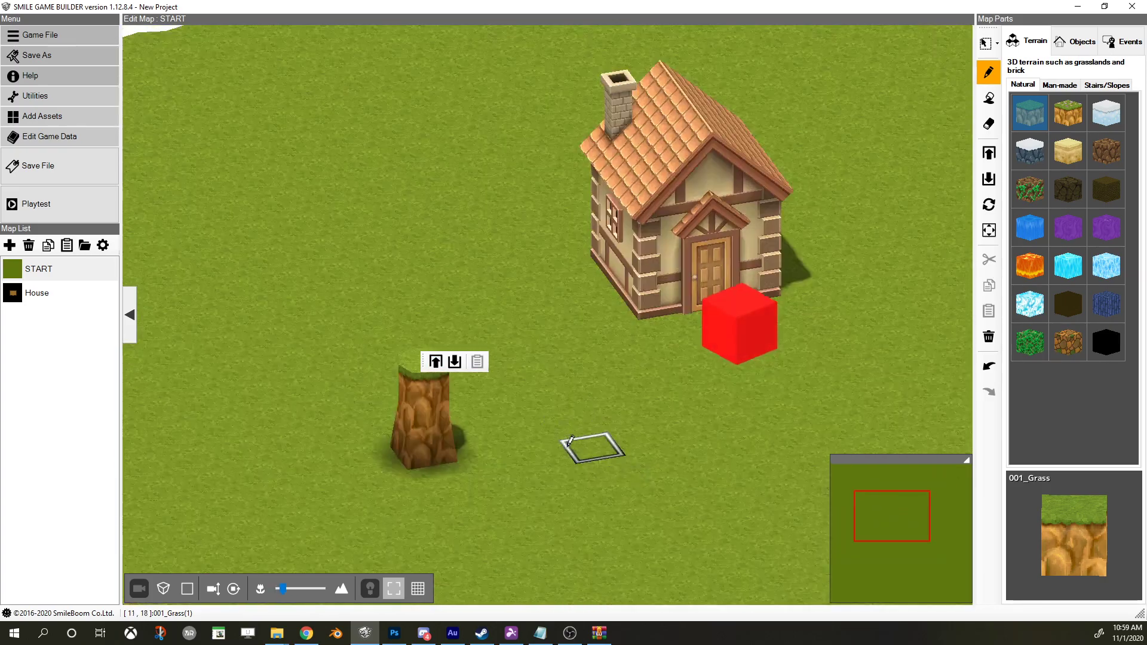
pyautogui.scroll(-3, 583, 409)
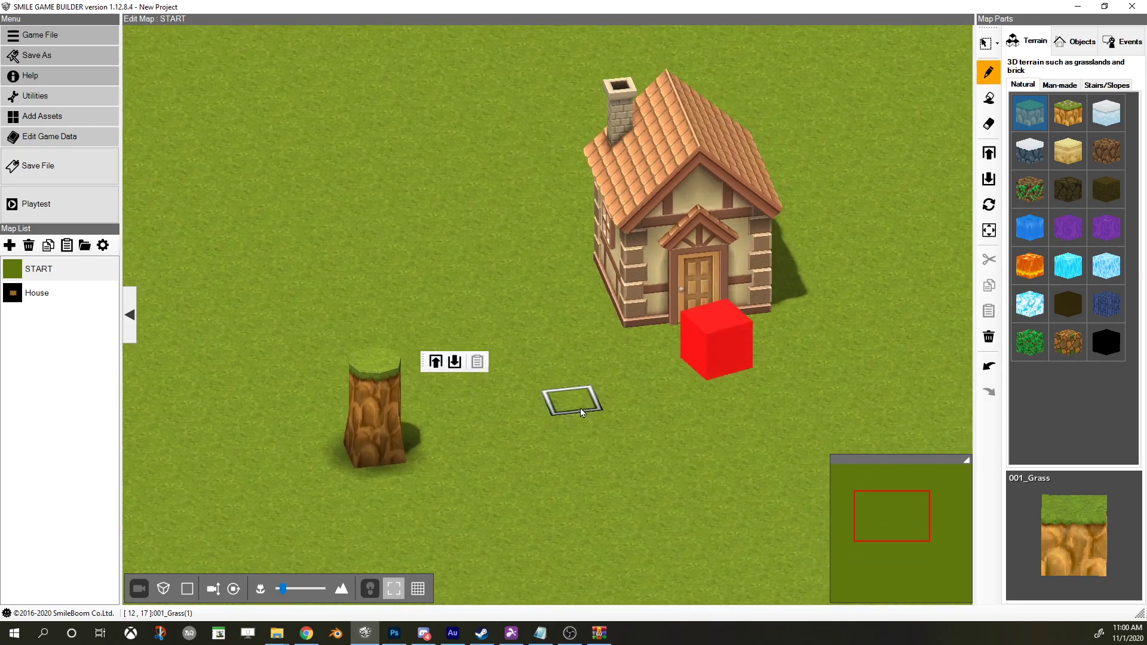
pyautogui.scroll(3, 572, 414)
pyautogui.scroll(-2, 585, 393)
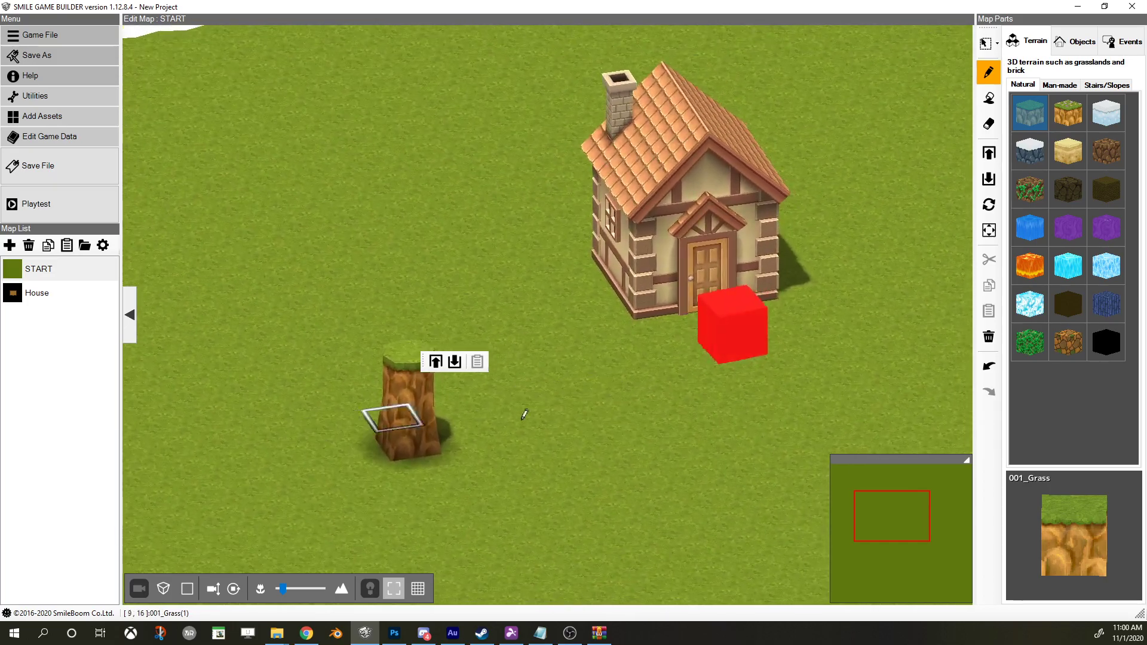
pyautogui.hotkey('alt', 'Tab')
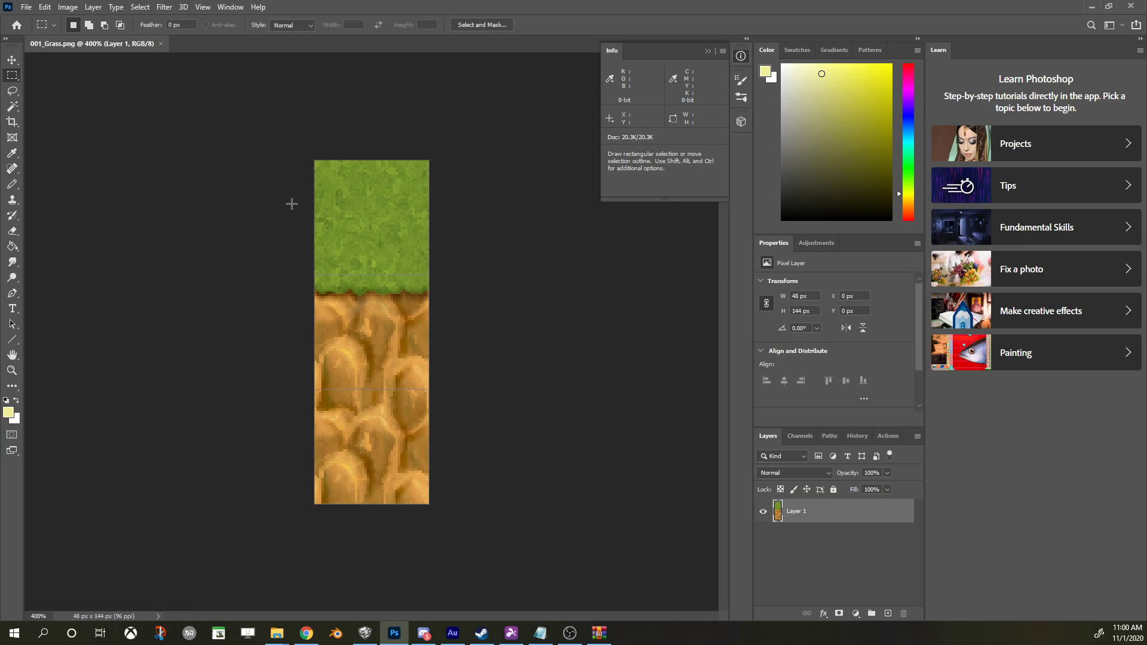
# - Bring up the TILESETS folder window and open the file actions for terrain.png
pyautogui.moveTo(276, 635)
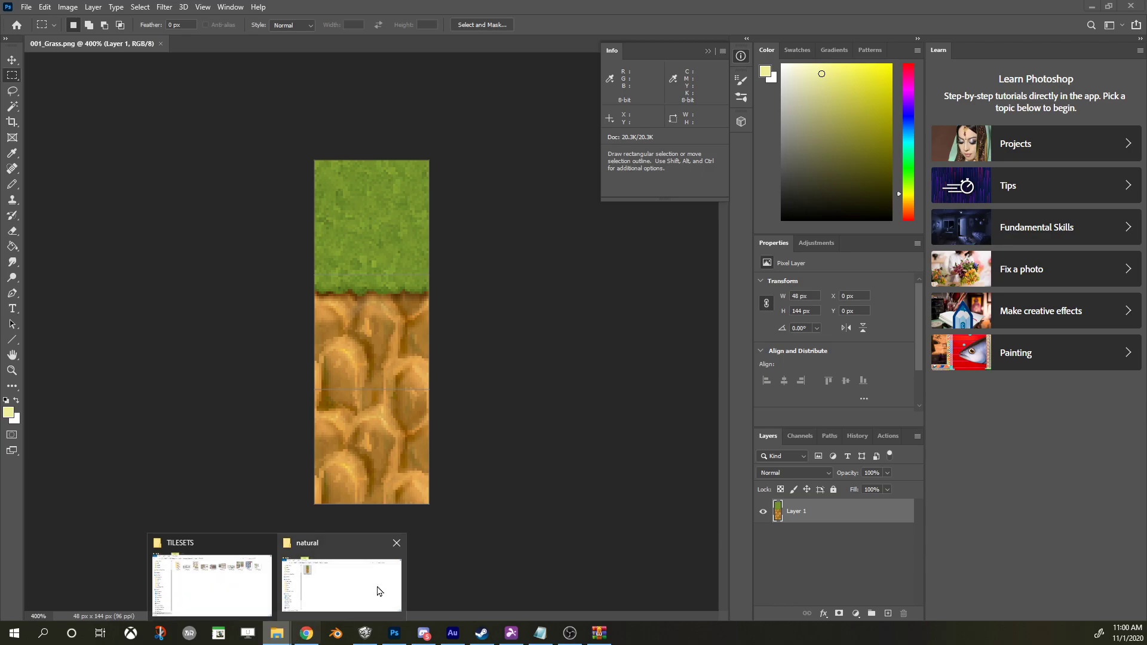
pyautogui.click(250, 572)
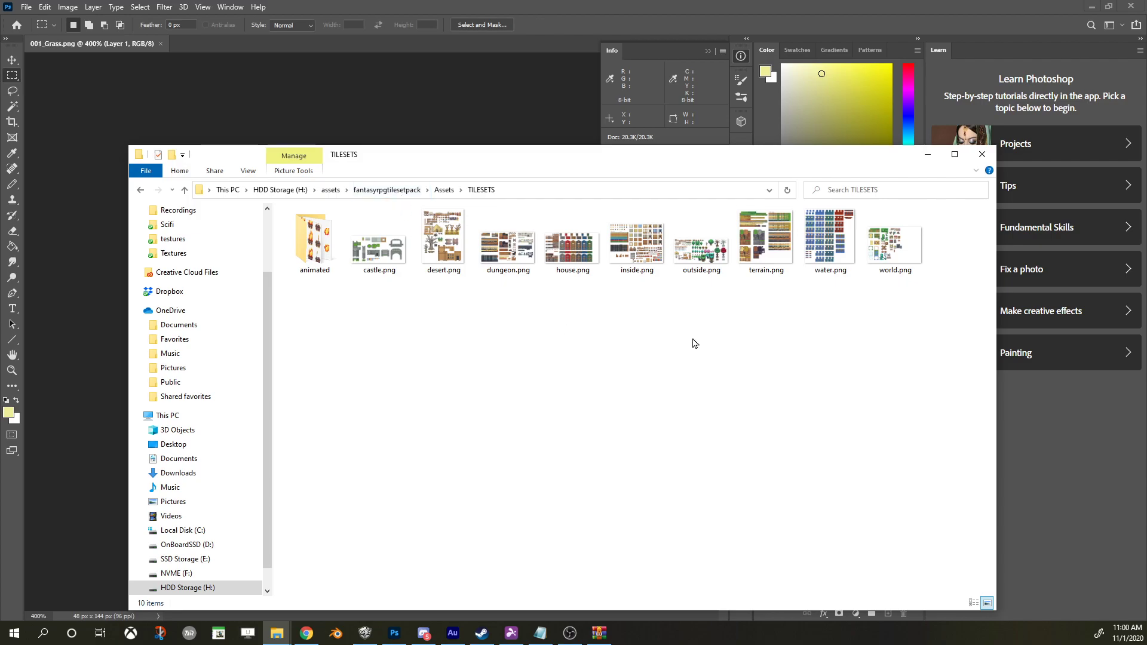
pyautogui.click(762, 255)
pyautogui.rightClick(763, 255)
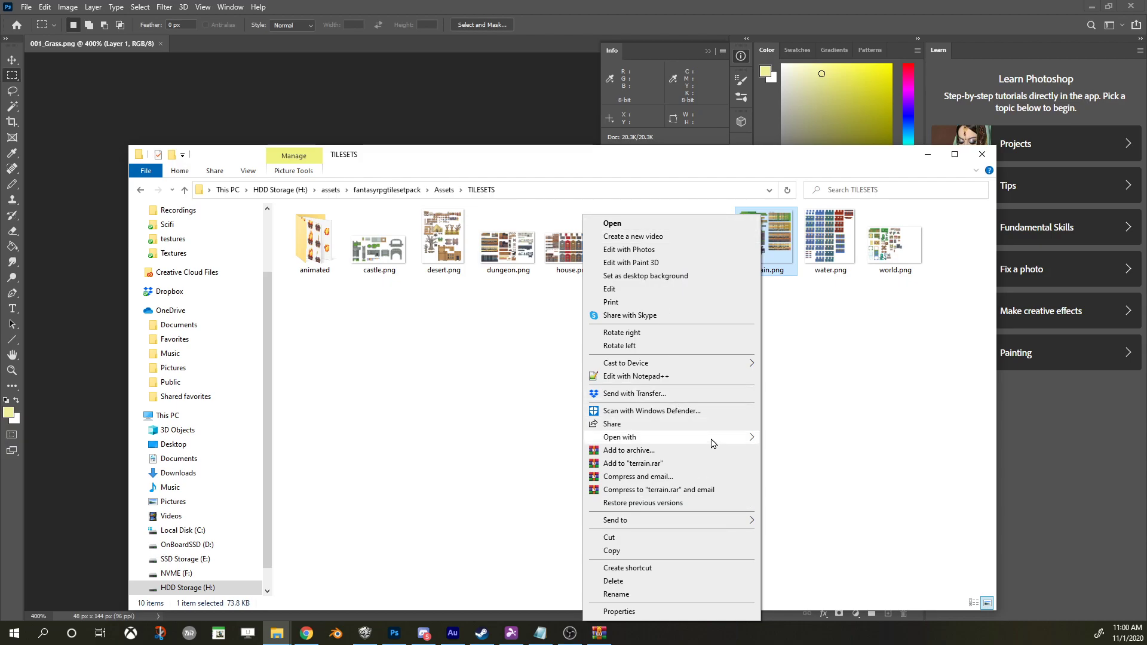
# - Open terrain.png in Photoshop 2020, zoom in, and bring up the Image Size settings
pyautogui.moveTo(711, 438)
pyautogui.click(815, 451)
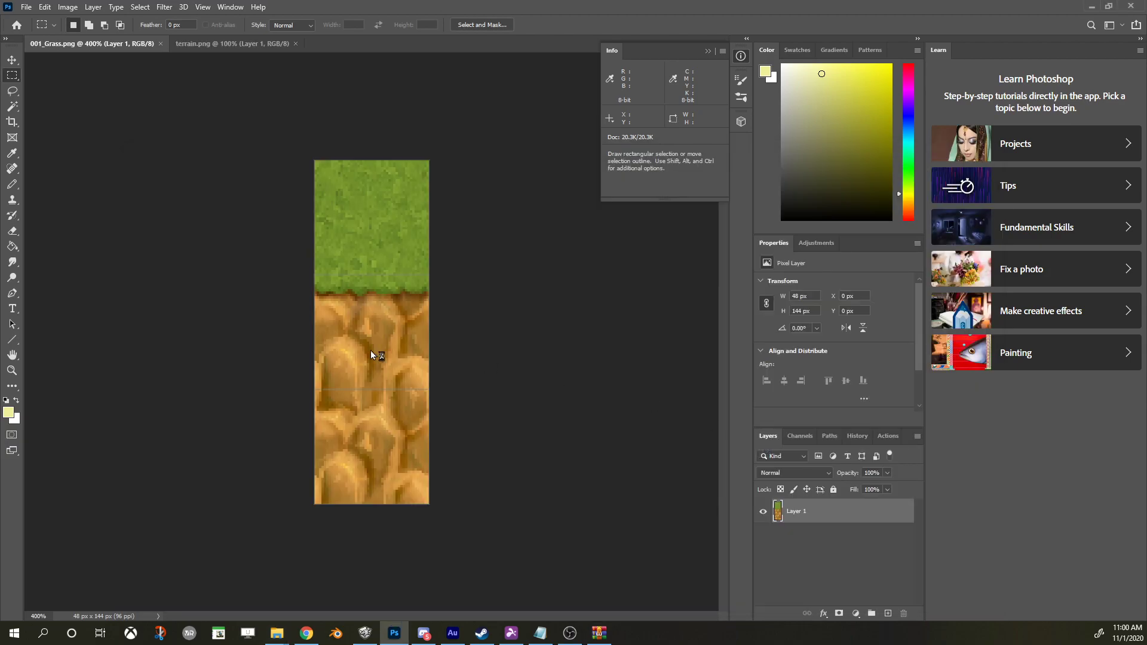
pyautogui.scroll(1, 122, 118)
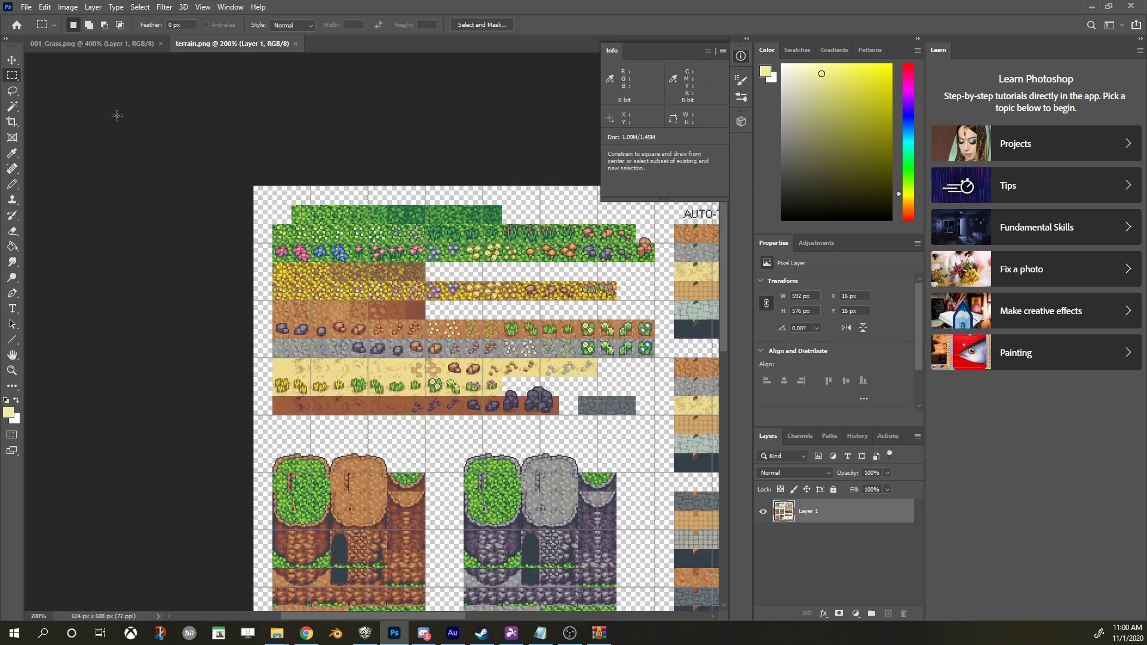
pyautogui.scroll(1, 287, 125)
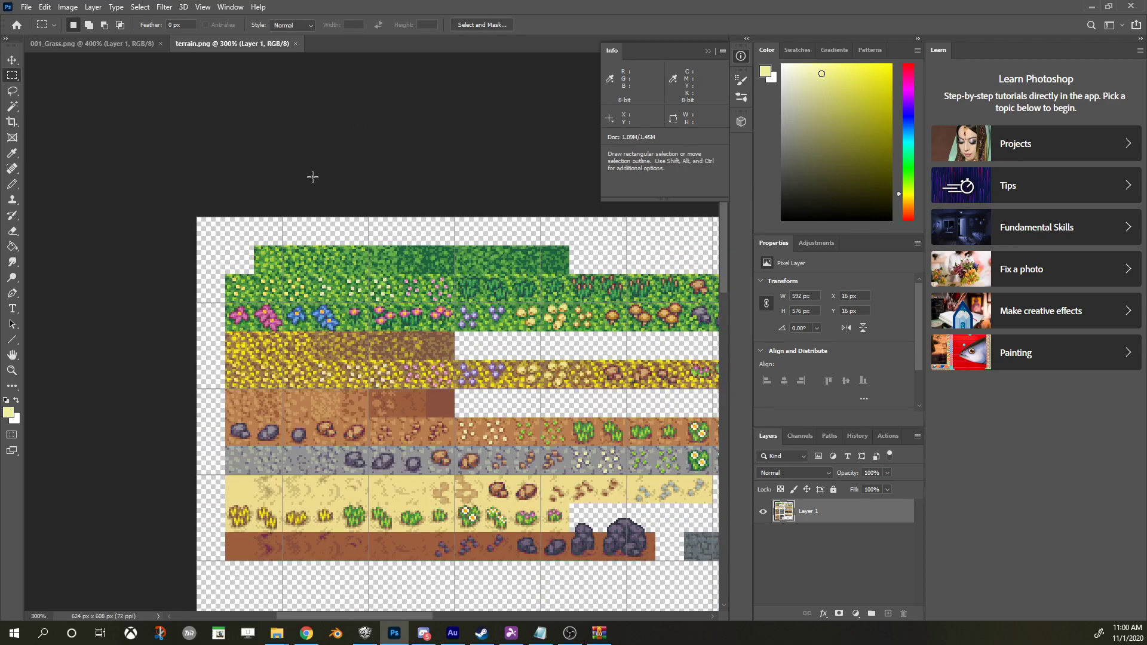
pyautogui.click(72, 8)
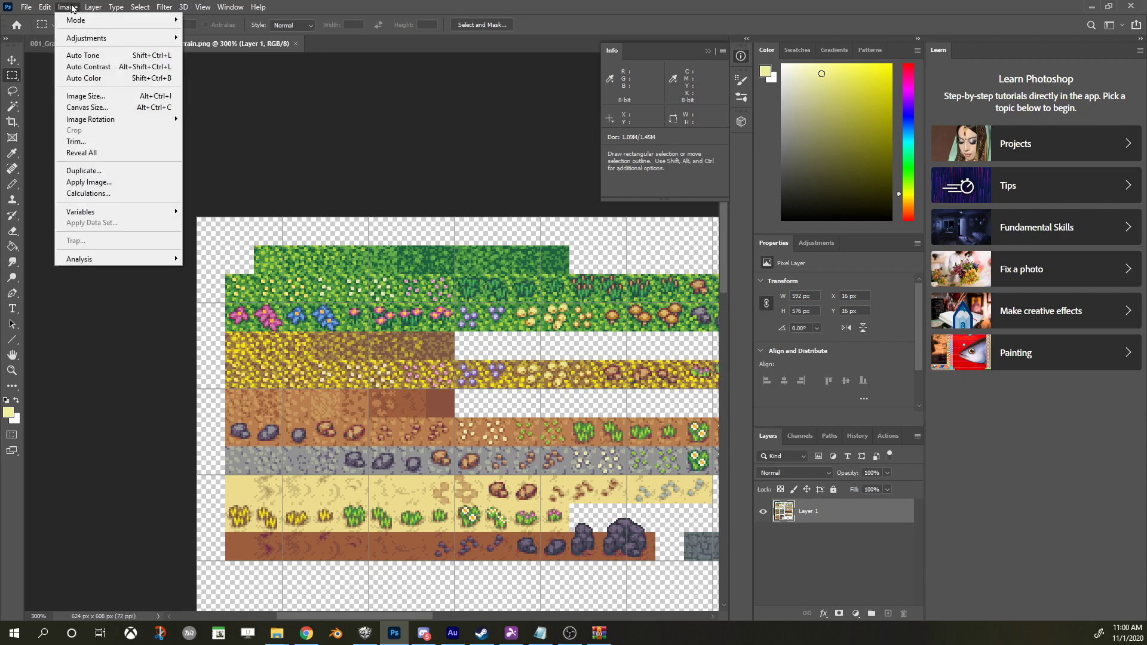
pyautogui.click(96, 106)
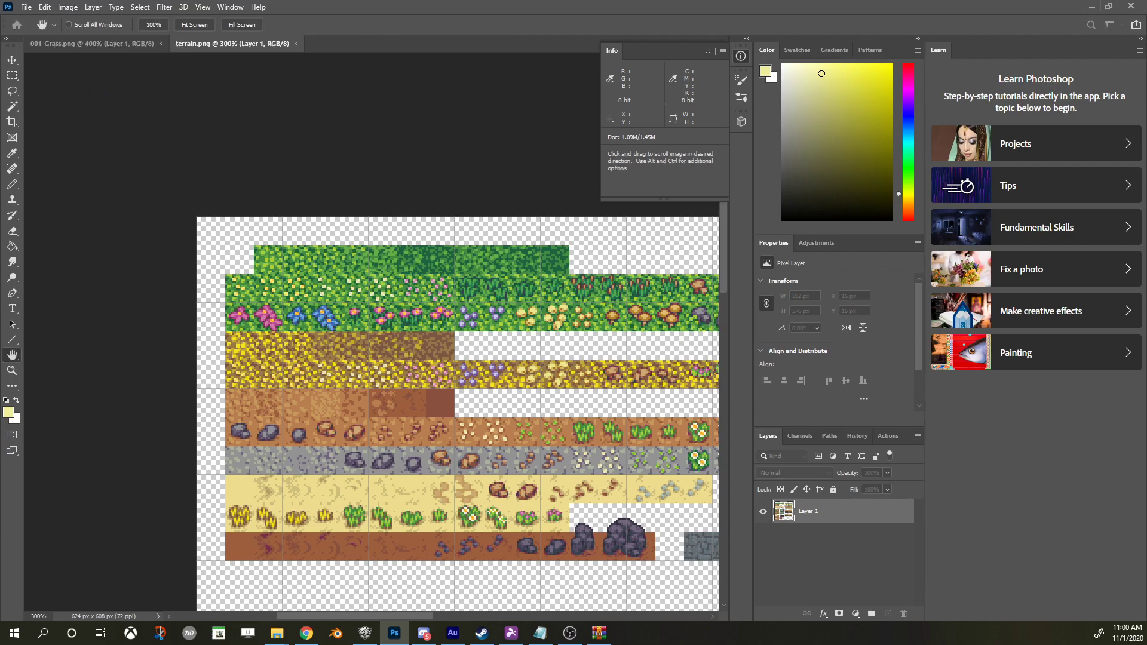
# - Resize terrain.png to 300 percent with Nearest Neighbor (hard edges) resampling, giving 1872 x 1824 px
pyautogui.moveTo(526, 60); pyautogui.dragTo(440, 100)
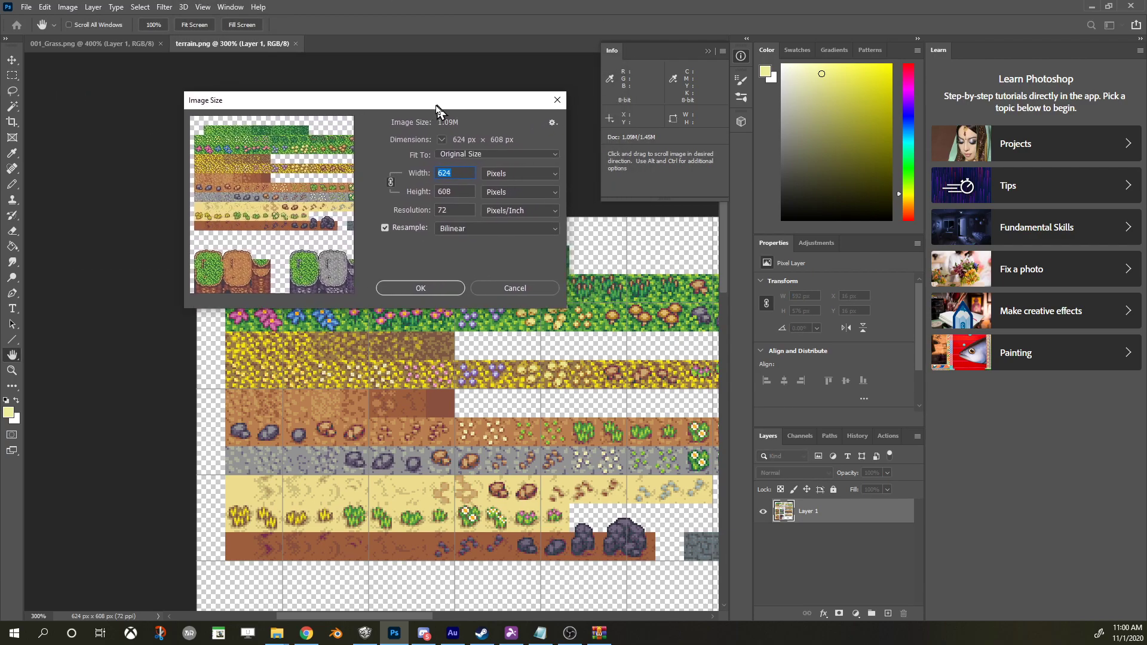
pyautogui.click(518, 174)
pyautogui.click(519, 185)
pyautogui.moveTo(463, 176); pyautogui.dragTo(413, 173)
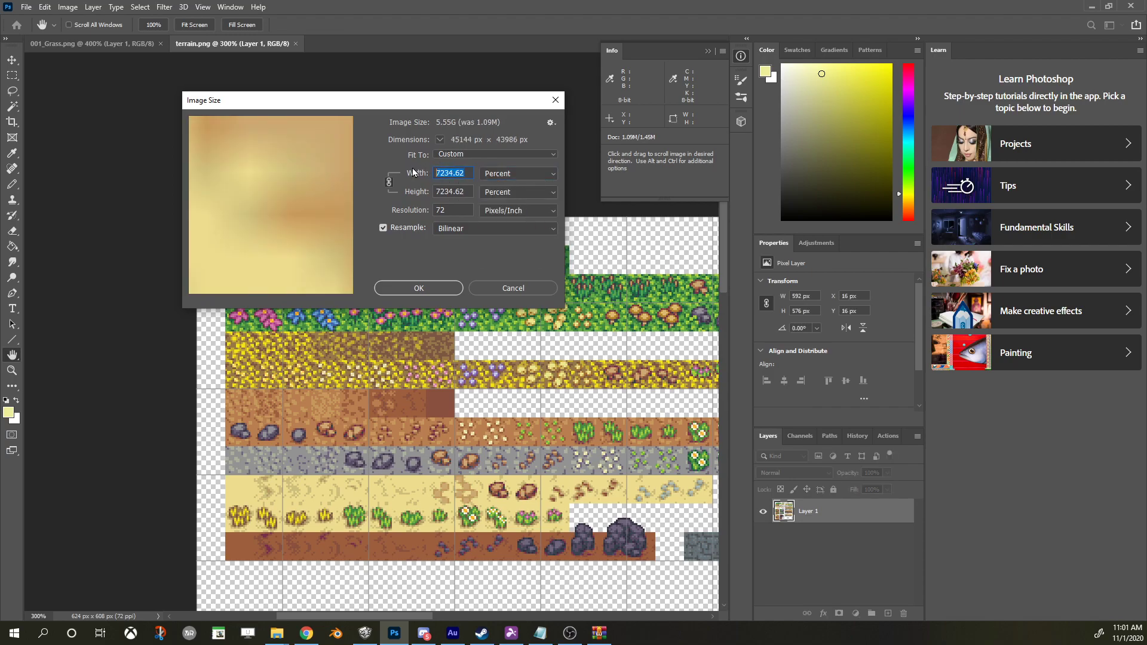
pyautogui.write('300')
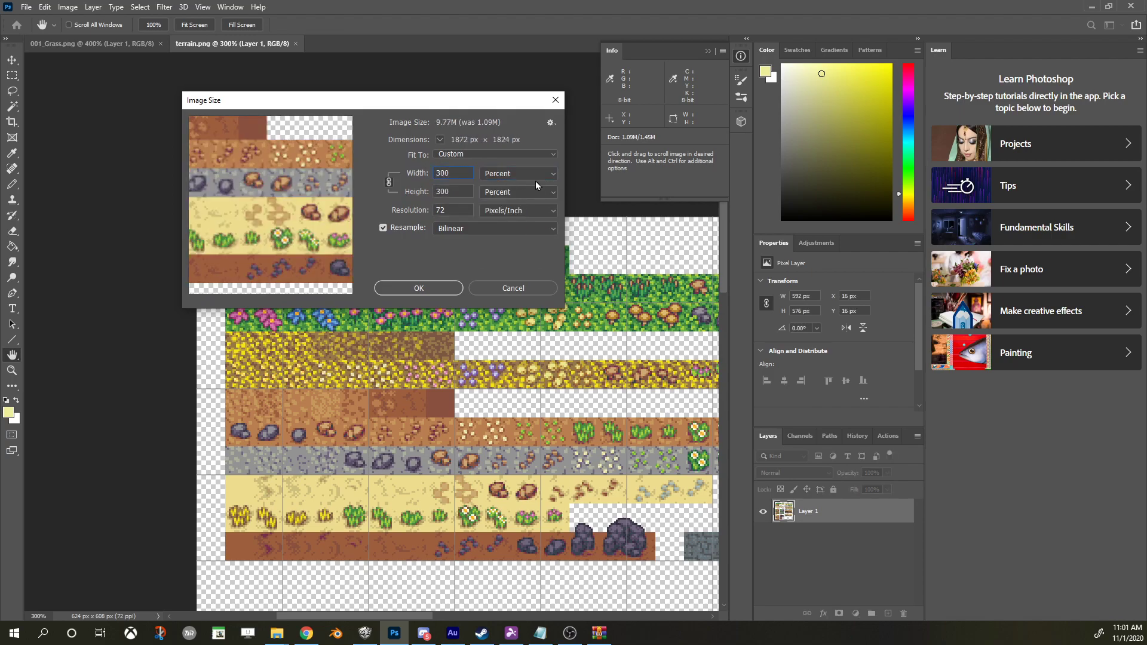
pyautogui.moveTo(460, 204); pyautogui.dragTo(469, 226)
pyautogui.click(495, 233)
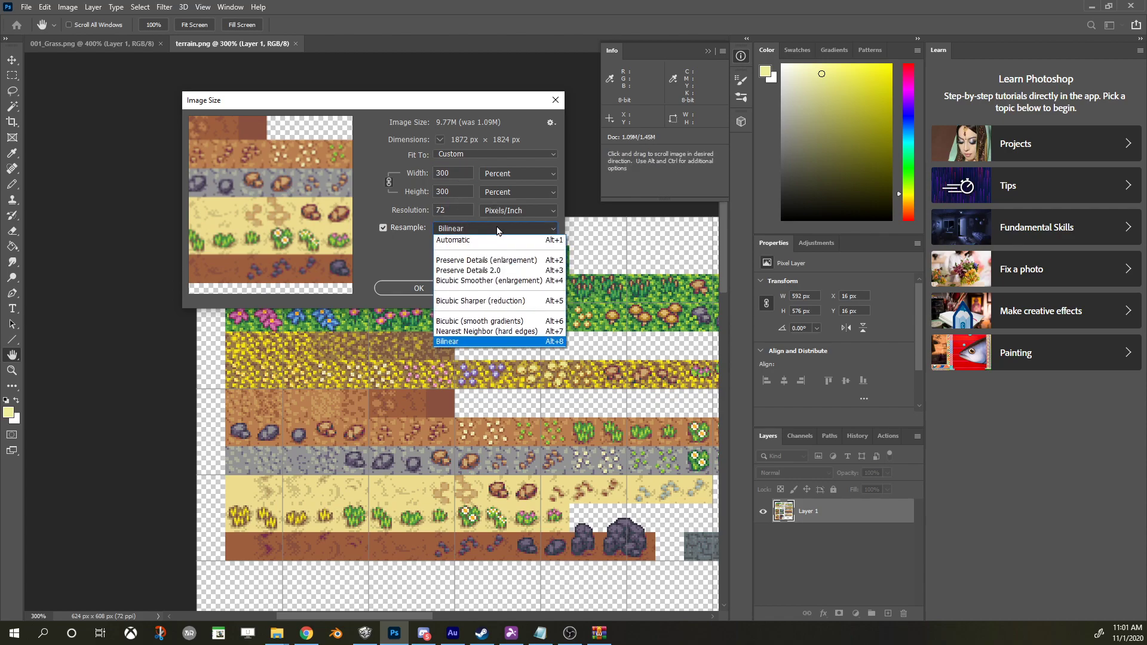
pyautogui.click(524, 335)
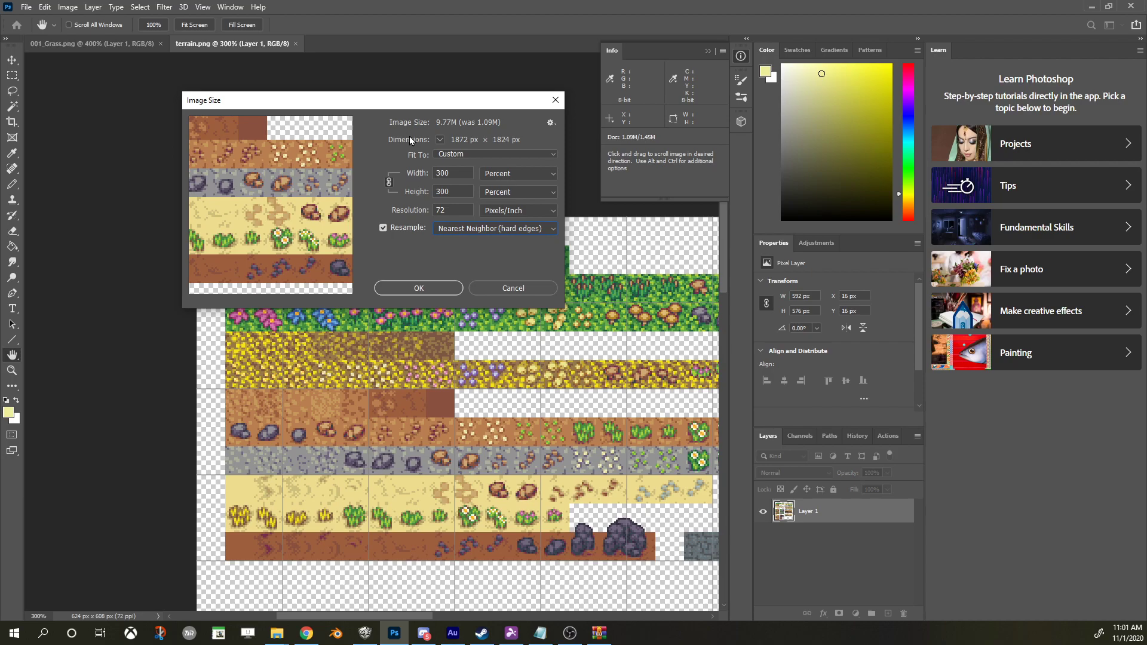
pyautogui.click(429, 289)
pyautogui.hotkey('ctrl', '-')
pyautogui.hotkey('ctrl', '-')
pyautogui.hotkey('ctrl', '-')
pyautogui.hotkey('ctrl', '-')
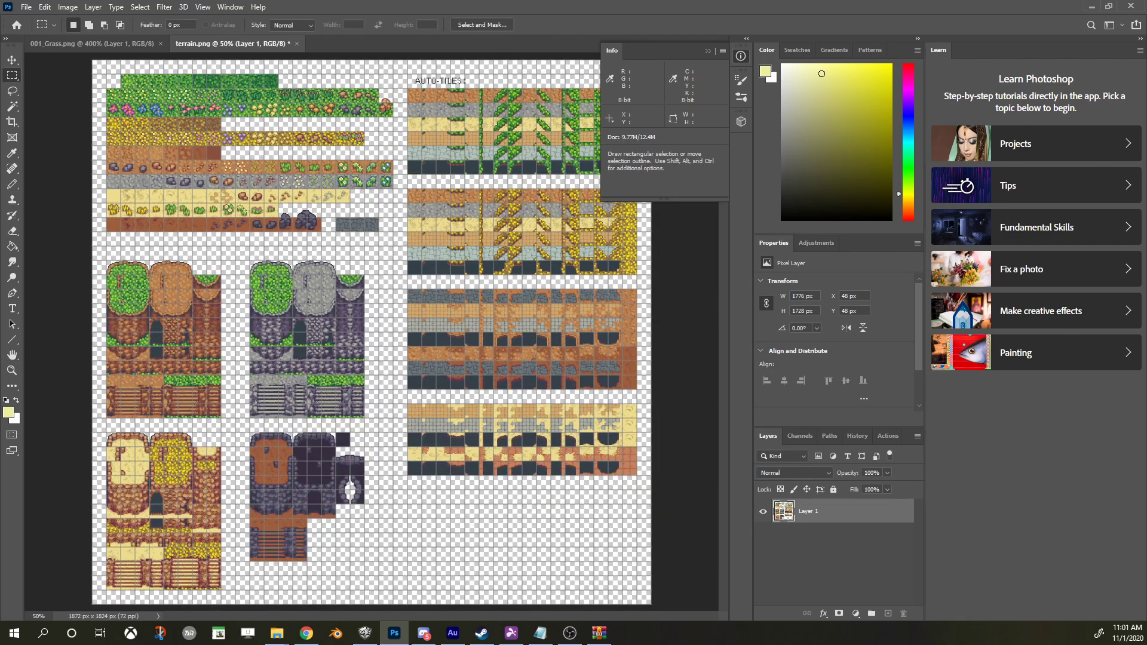
# - Enable snap to grid and select the plain 48 x 48 grass tile at the tileset's top-left
pyautogui.hotkey('ctrl', '+')
pyautogui.hotkey('ctrl', '+')
pyautogui.hotkey('ctrl', '+')
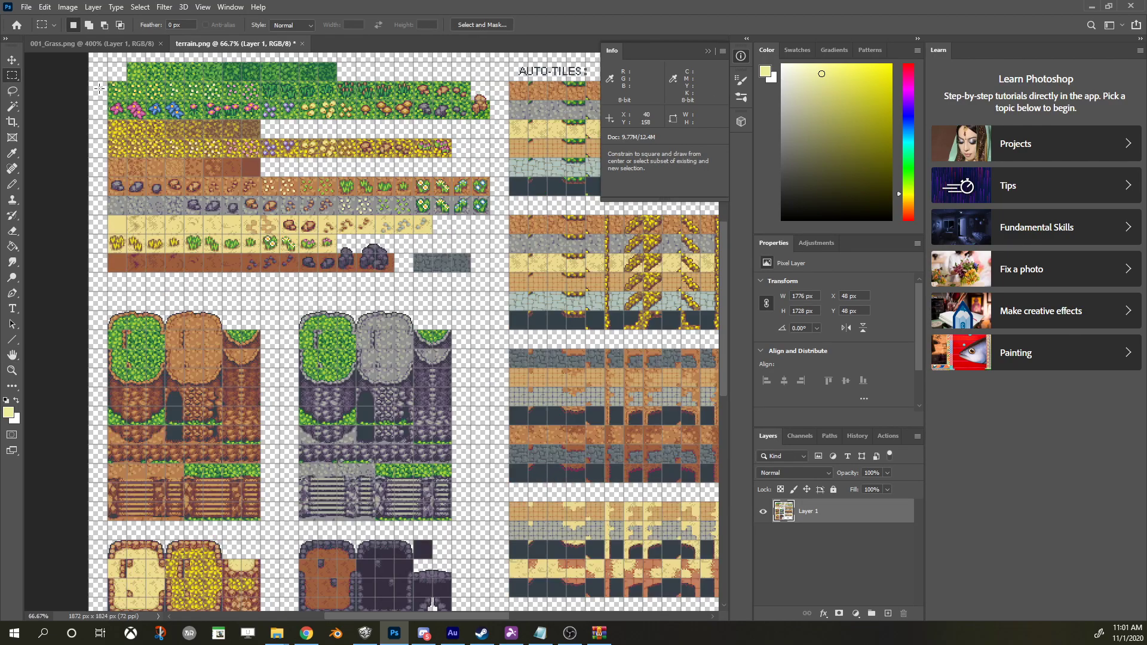
pyautogui.scroll(2, 159, 150)
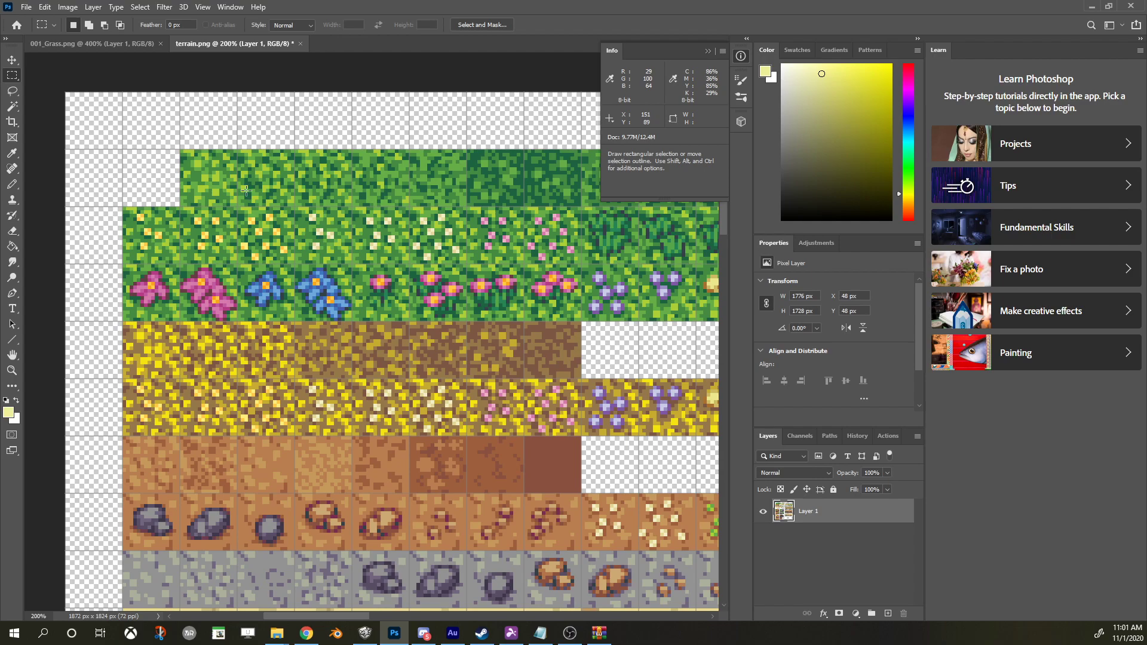
pyautogui.scroll(-1, 269, 187)
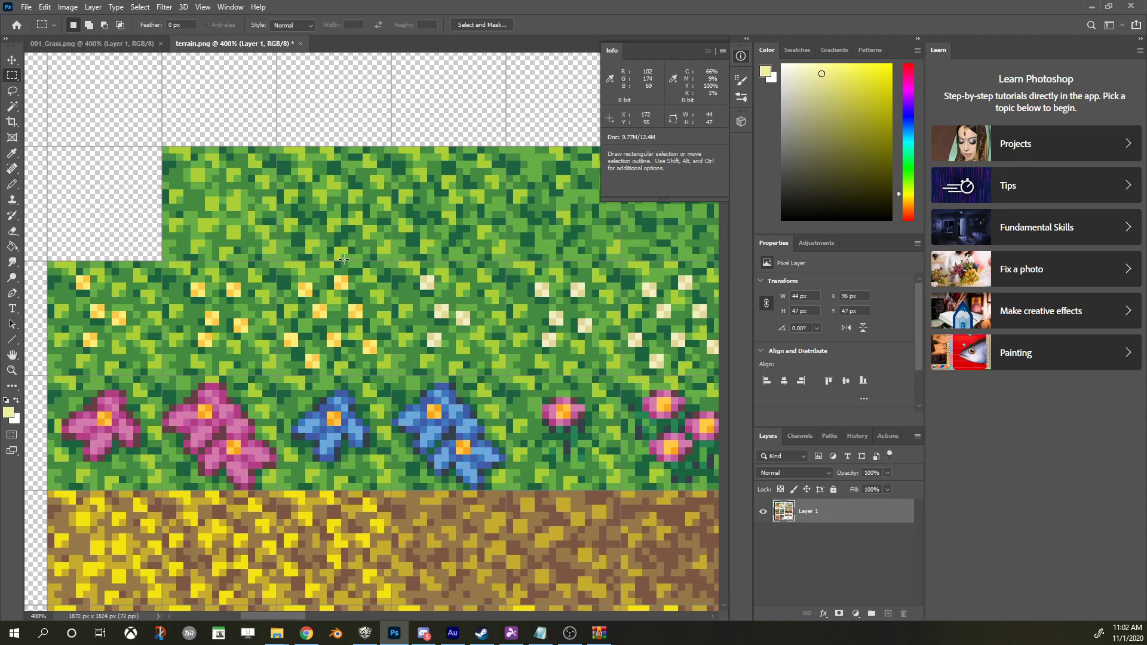
pyautogui.scroll(2, 170, 62)
pyautogui.click(203, 7)
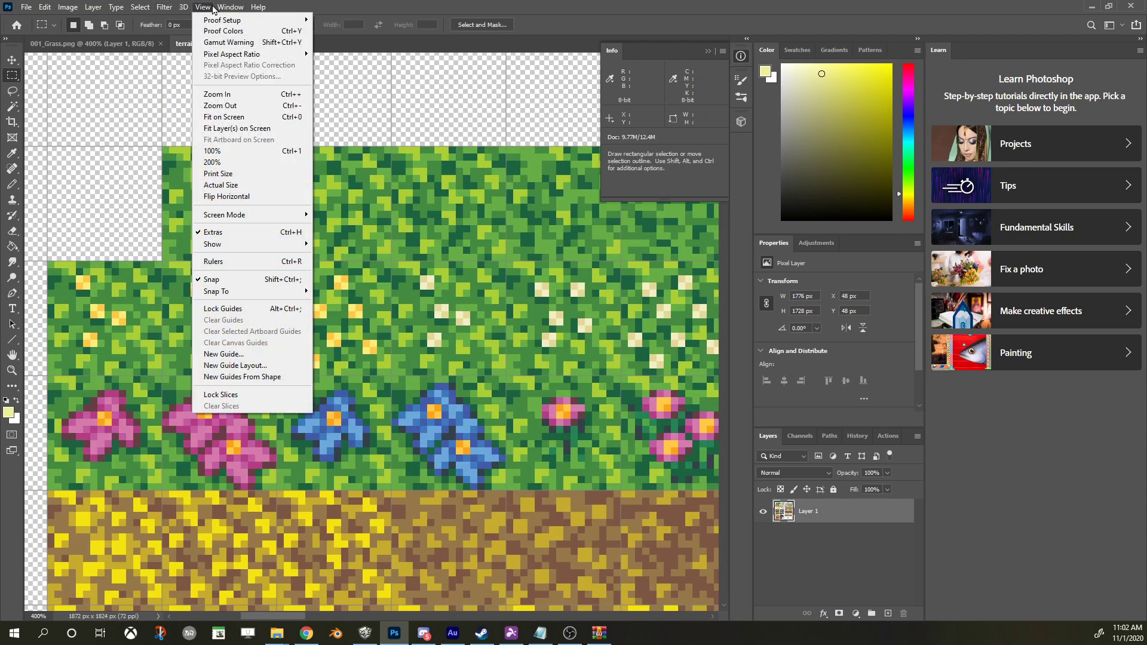
pyautogui.moveTo(230, 7)
pyautogui.moveTo(266, 295)
pyautogui.click(328, 301)
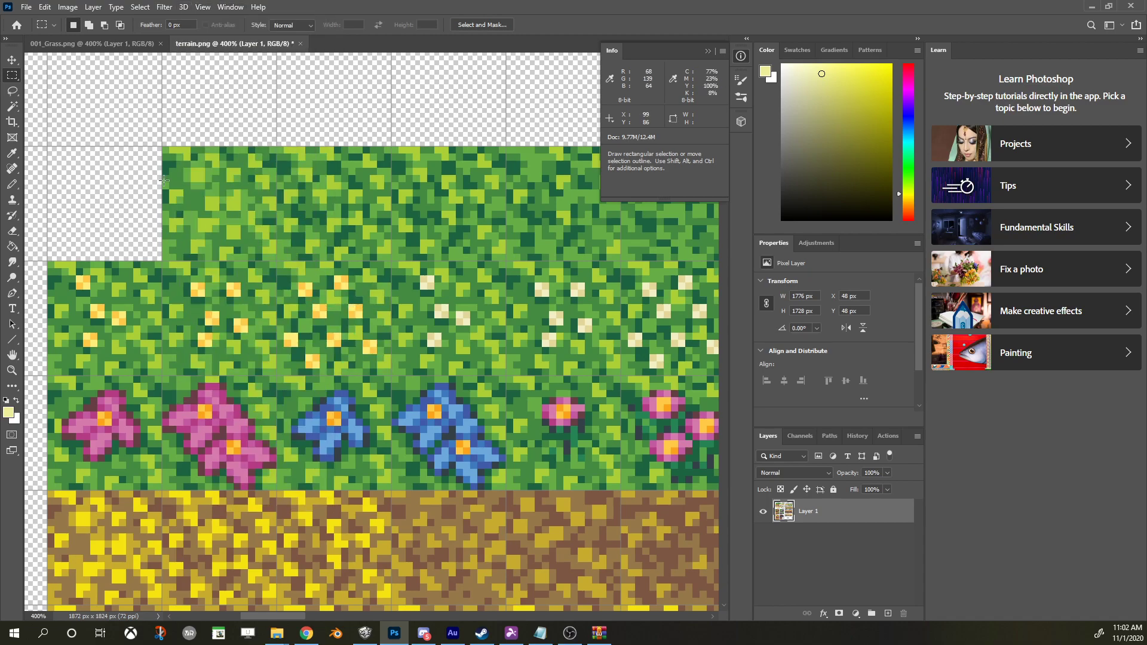
pyautogui.moveTo(163, 149); pyautogui.dragTo(277, 262)
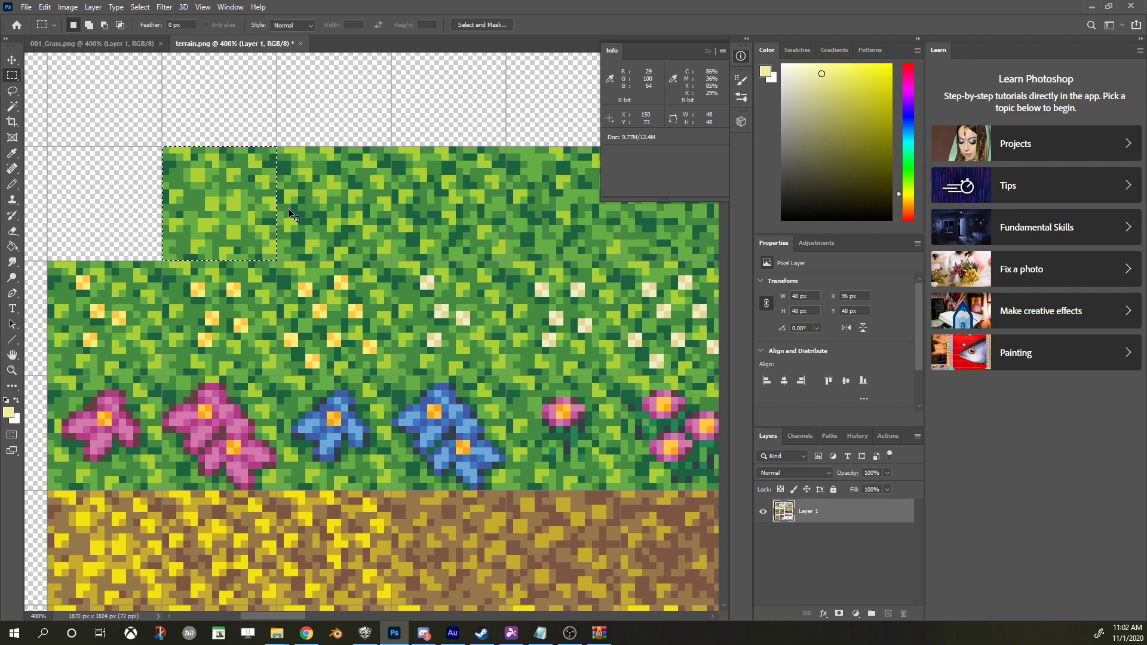
# - Paste the copied grass tile into 001_Grass.png's top square as a new layer
pyautogui.hotkey('ctrl', 'c')
pyautogui.click(116, 43)
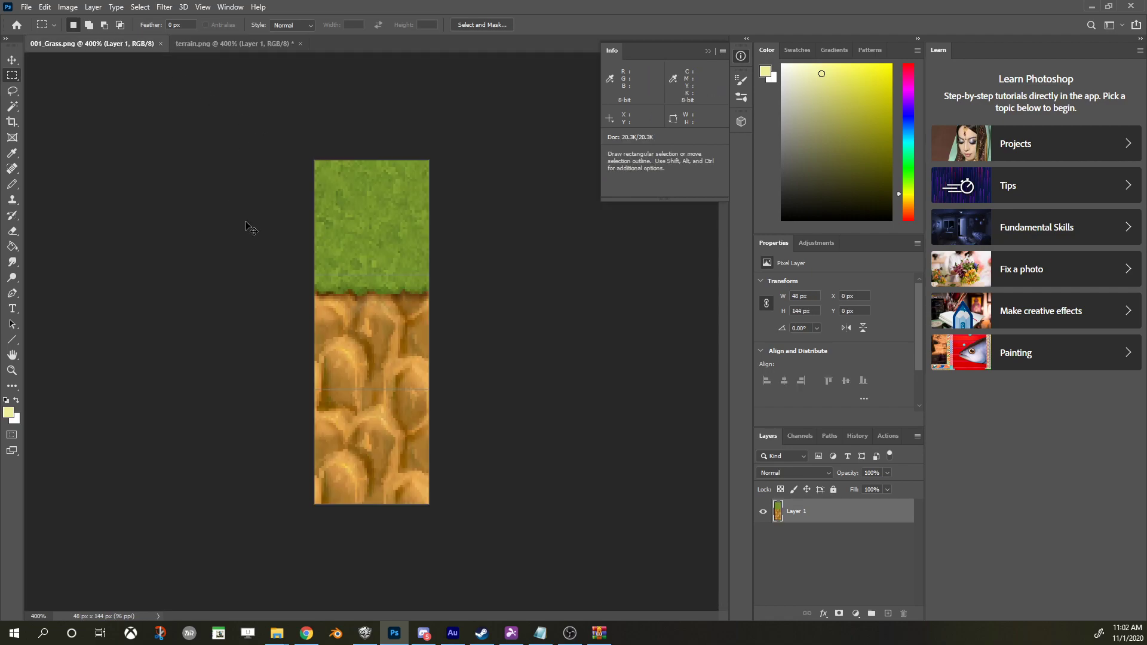
pyautogui.hotkey('ctrl', 'v')
pyautogui.press('v')
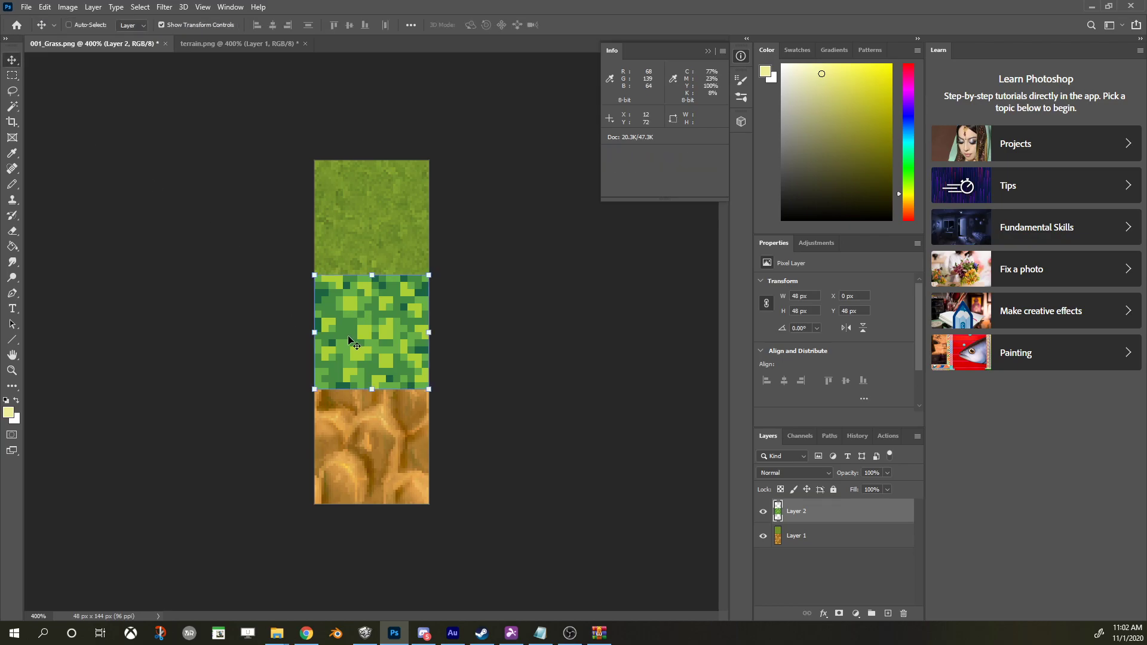
pyautogui.moveTo(348, 335); pyautogui.dragTo(350, 220)
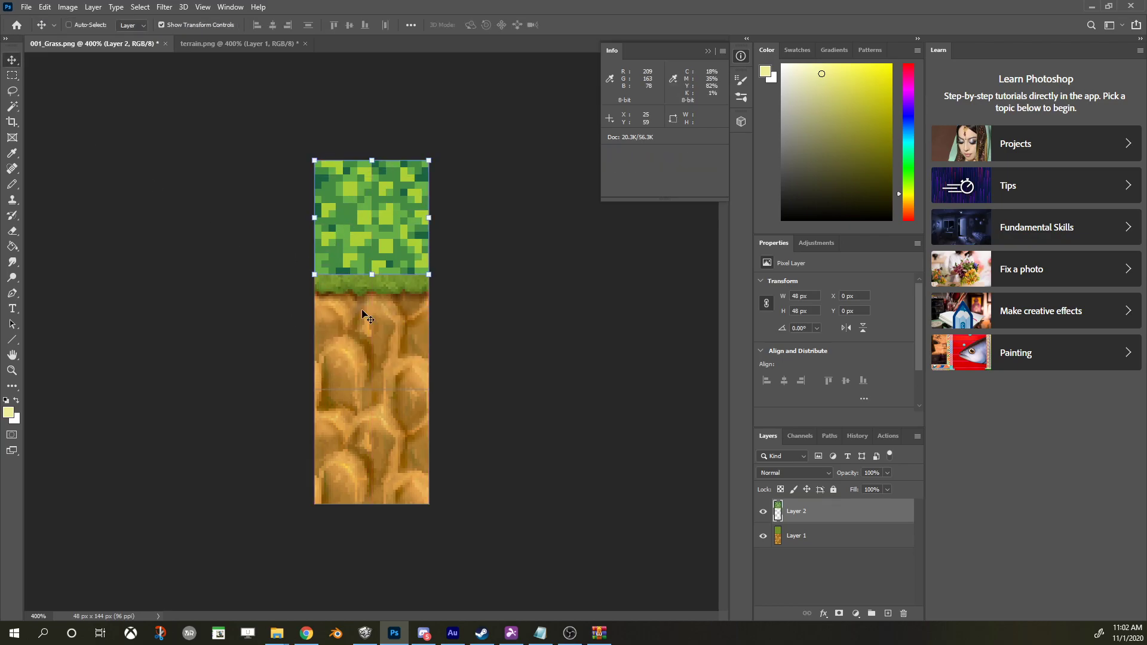
# - Copy a brown dirt tile from terrain.png and place it in 001_Grass.png's middle square
pyautogui.click(253, 44)
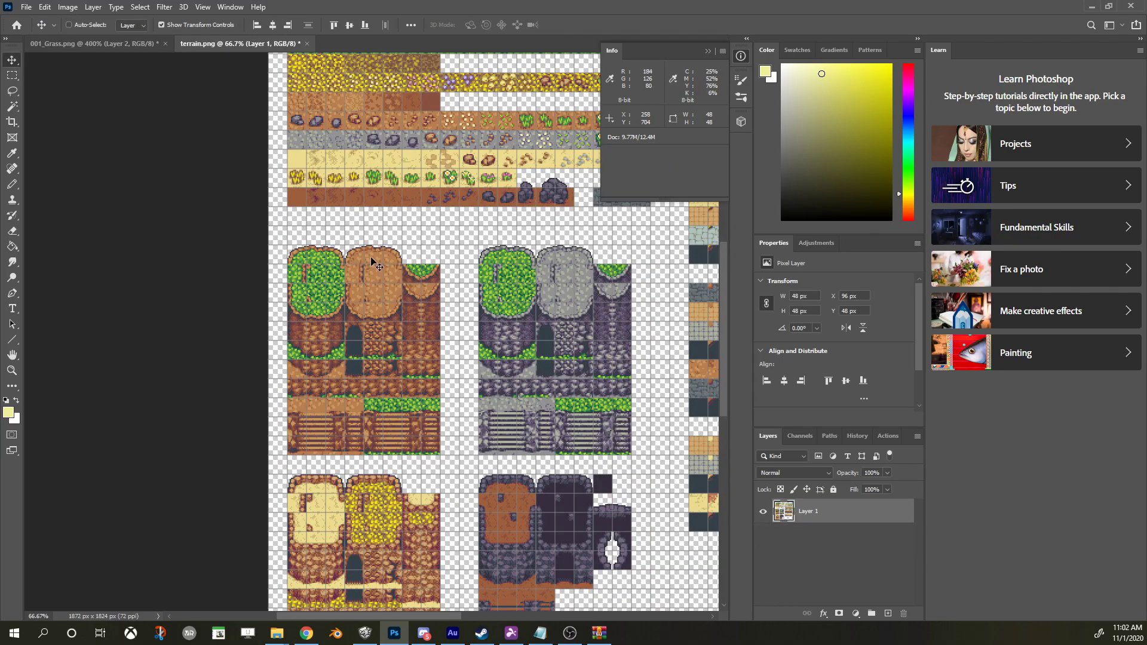
pyautogui.scroll(2, 300, 315)
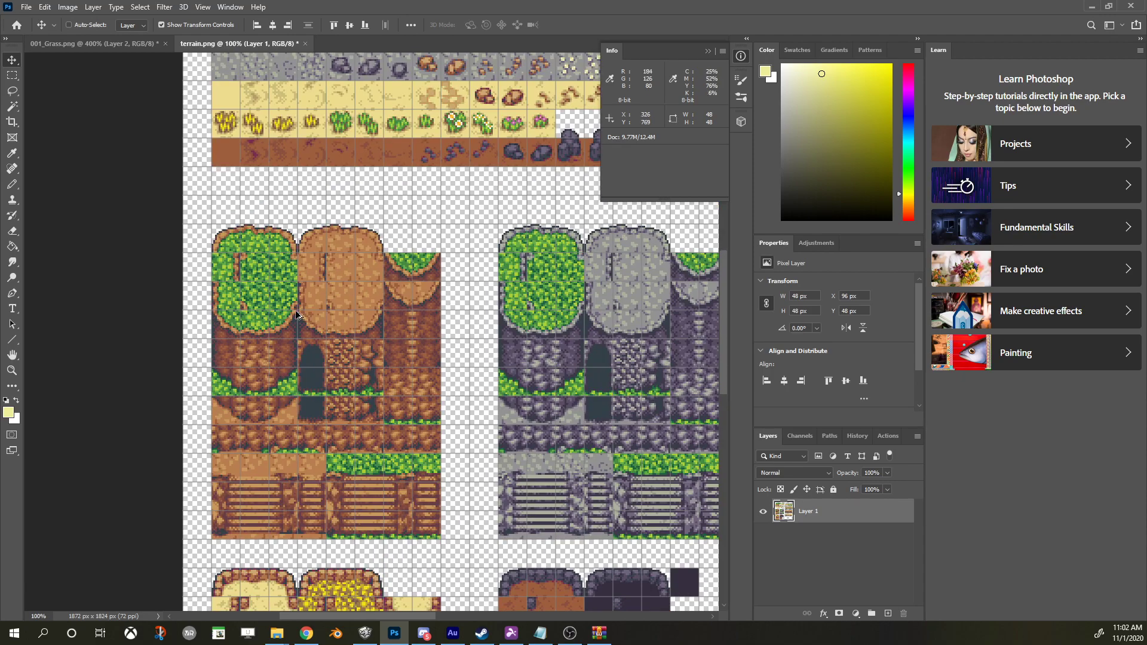
pyautogui.scroll(1, 554, 272)
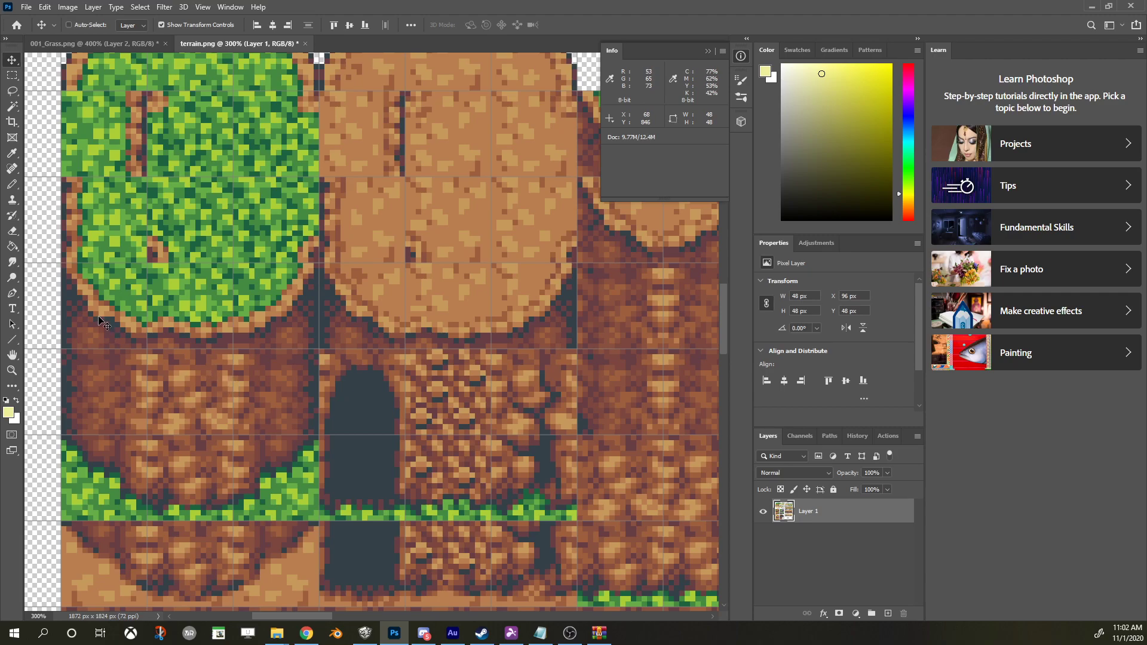
pyautogui.click(12, 75)
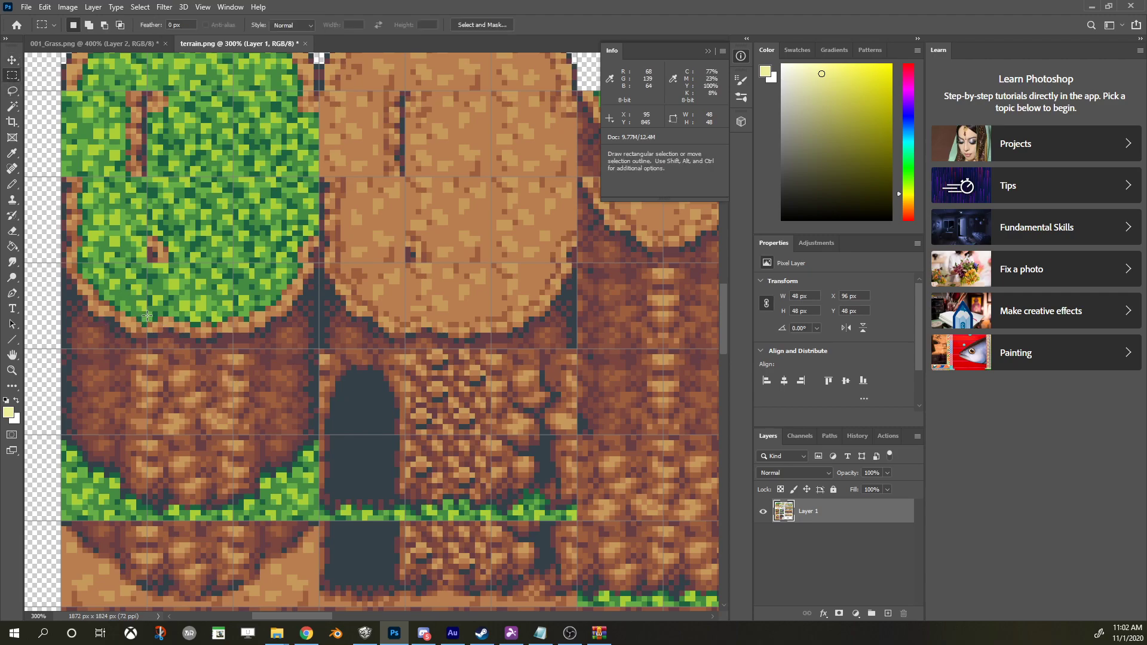
pyautogui.moveTo(147, 317); pyautogui.dragTo(232, 401)
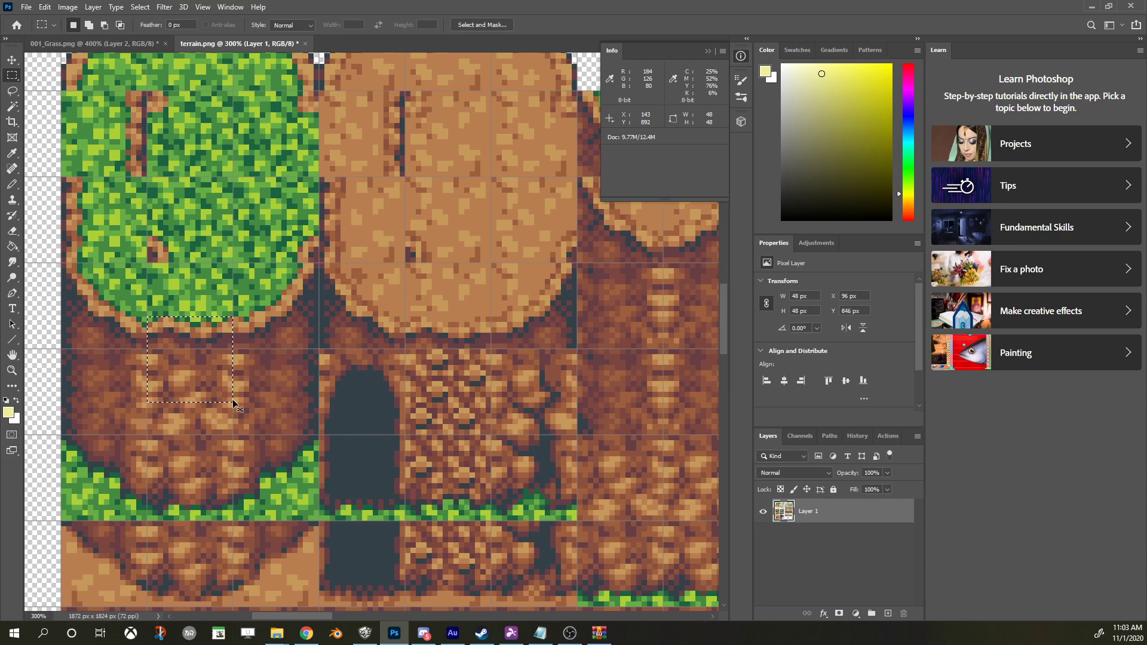
pyautogui.hotkey('ctrl', 'c')
pyautogui.click(102, 40)
pyautogui.hotkey('ctrl', 'v')
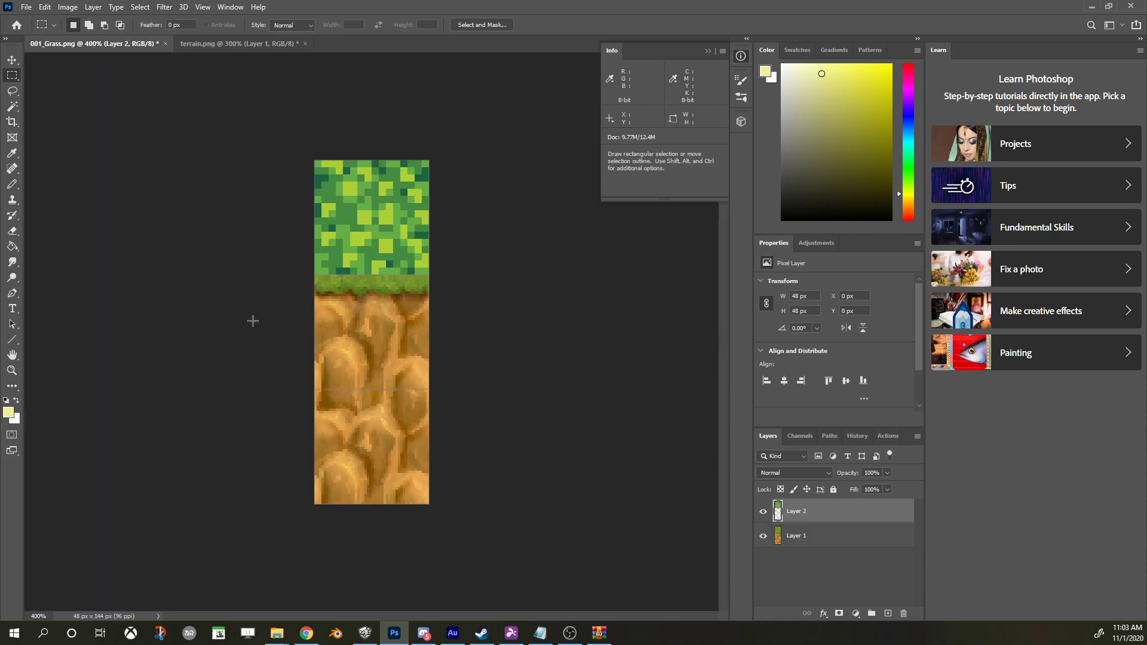
pyautogui.click(12, 59)
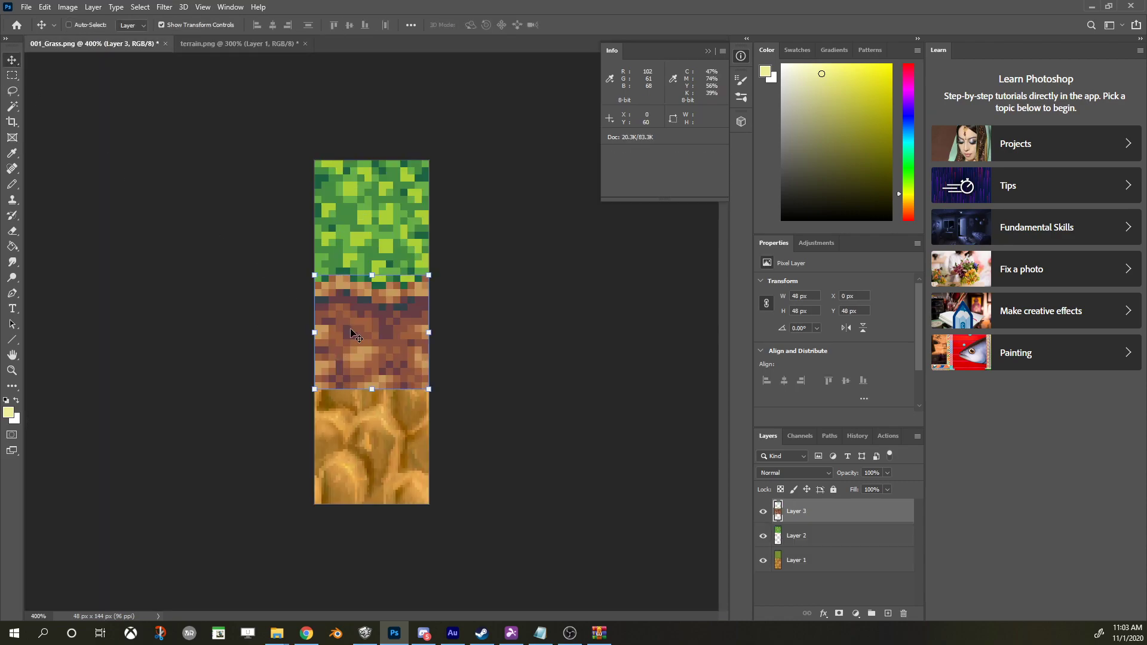
pyautogui.moveTo(358, 335)
pyautogui.mouseDown()
pyautogui.moveTo(368, 370)
pyautogui.moveTo(360, 332)
pyautogui.mouseUp()
# - Select another 48x48 dirt tile and place it in 001_Grass.png's bottom square
pyautogui.click(250, 45)
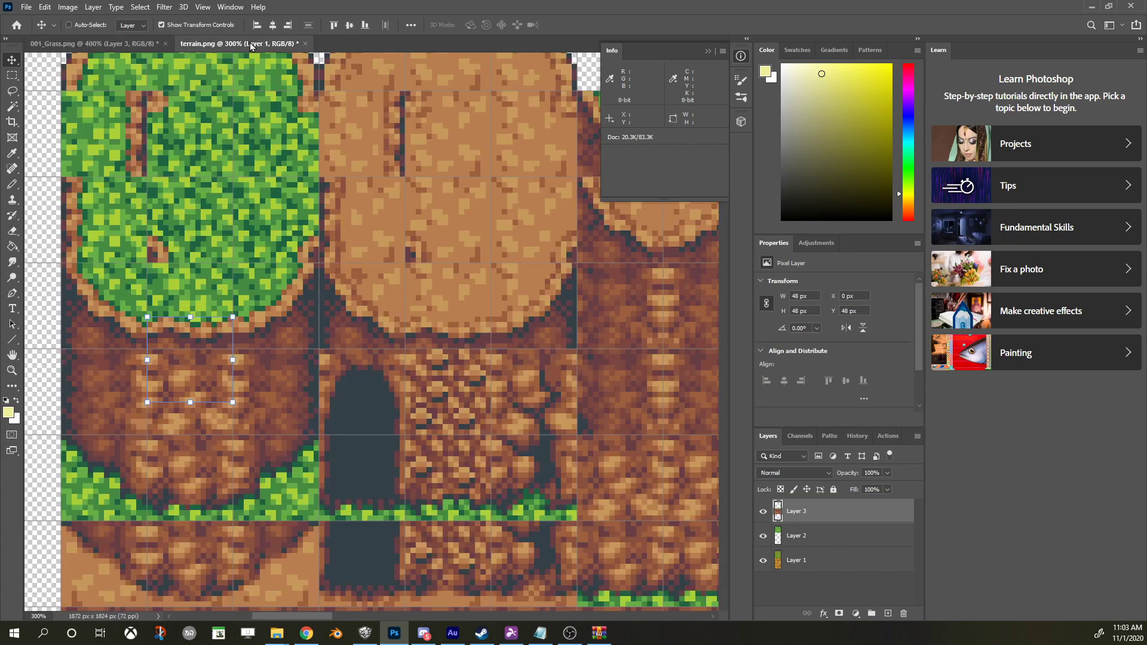
pyautogui.click(12, 74)
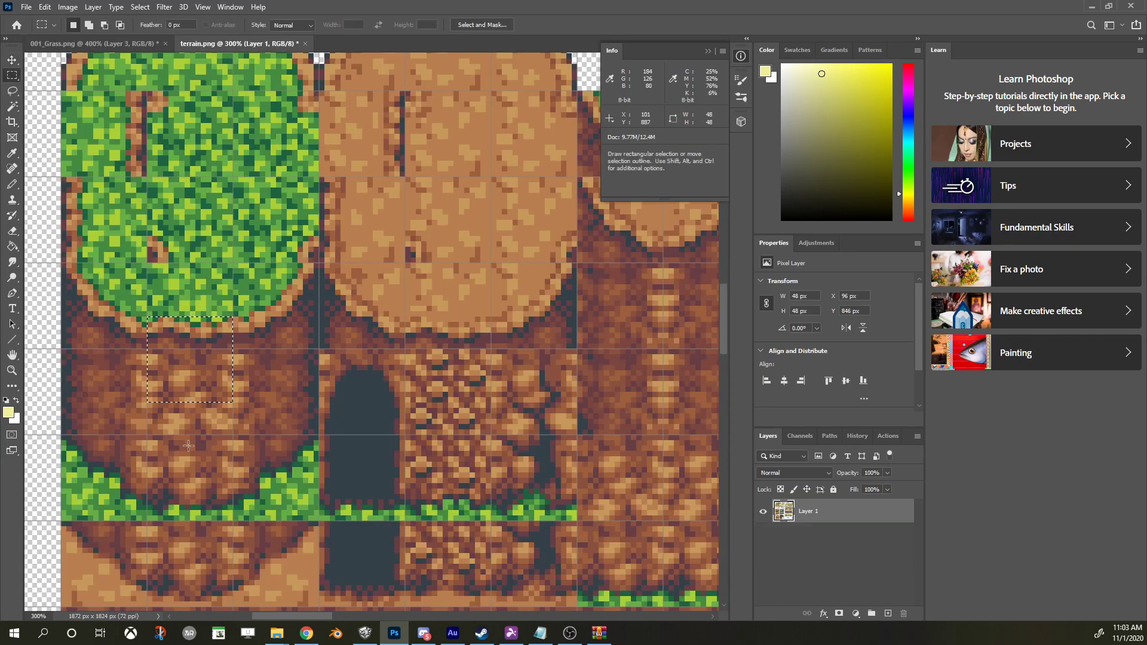
pyautogui.moveTo(233, 317); pyautogui.dragTo(237, 485)
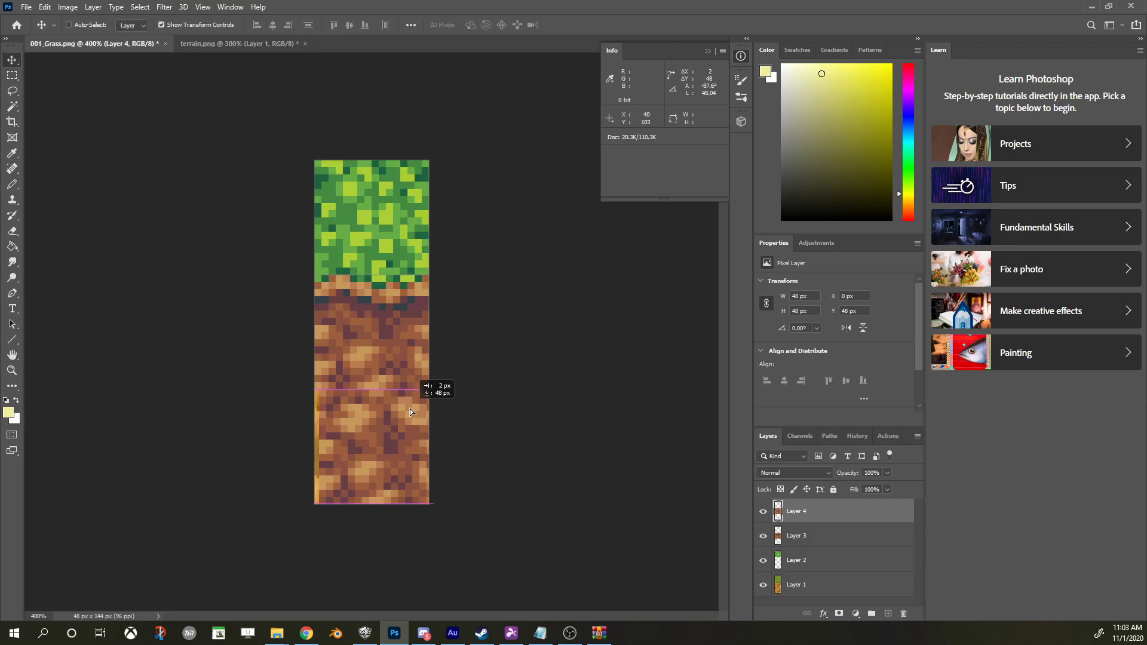
pyautogui.moveTo(410, 408); pyautogui.dragTo(406, 408)
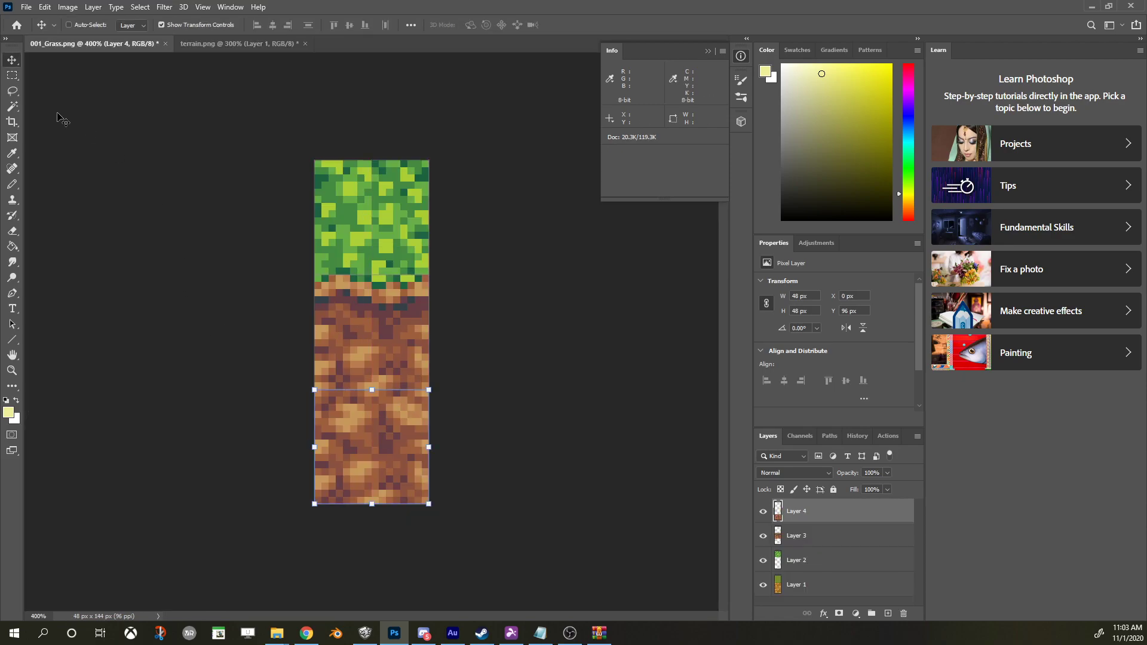
pyautogui.click(12, 75)
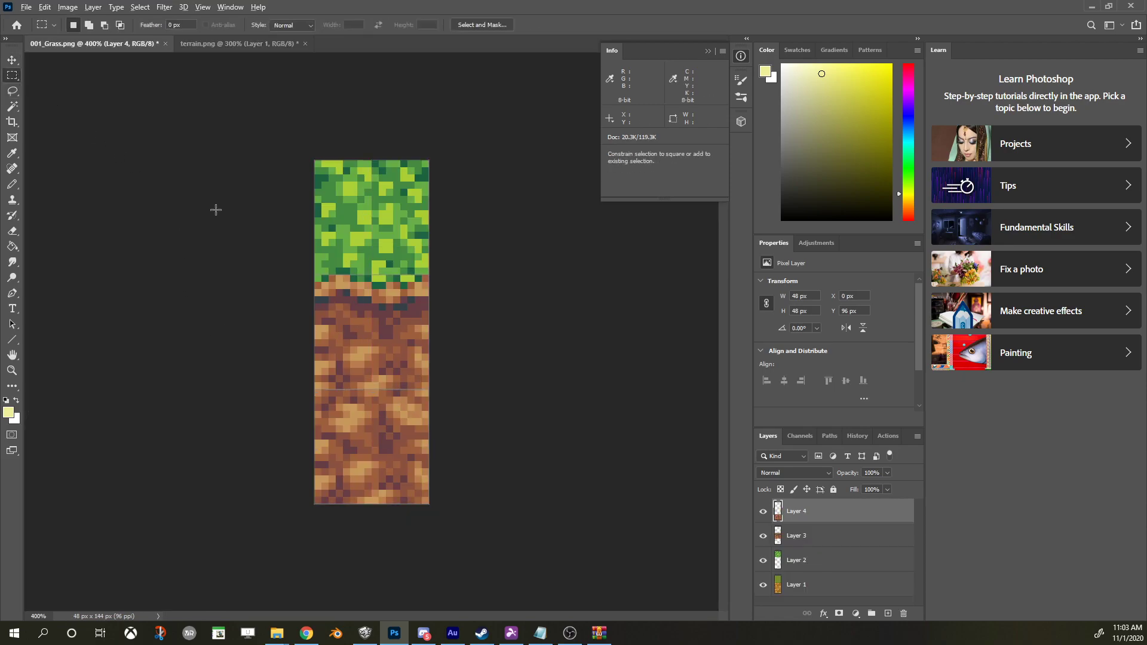
pyautogui.scroll(-3, 221, 212)
pyautogui.scroll(1, 222, 212)
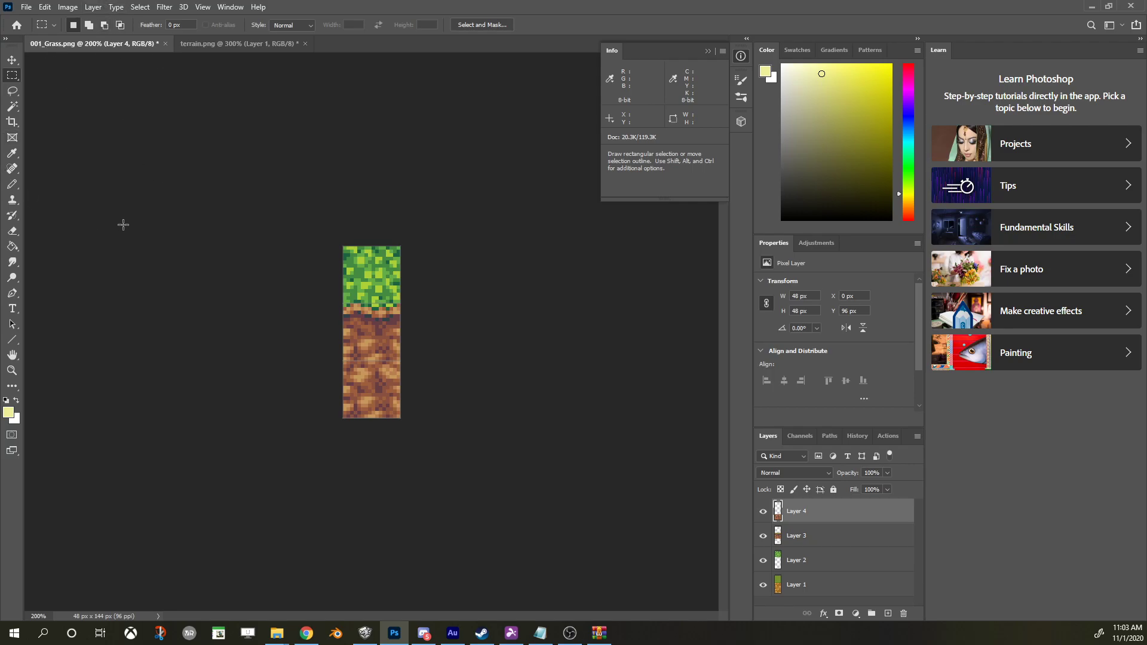
# - Quick-export the tile as PNG and create a CustomTerrains folder in H:\assets
pyautogui.click(27, 8)
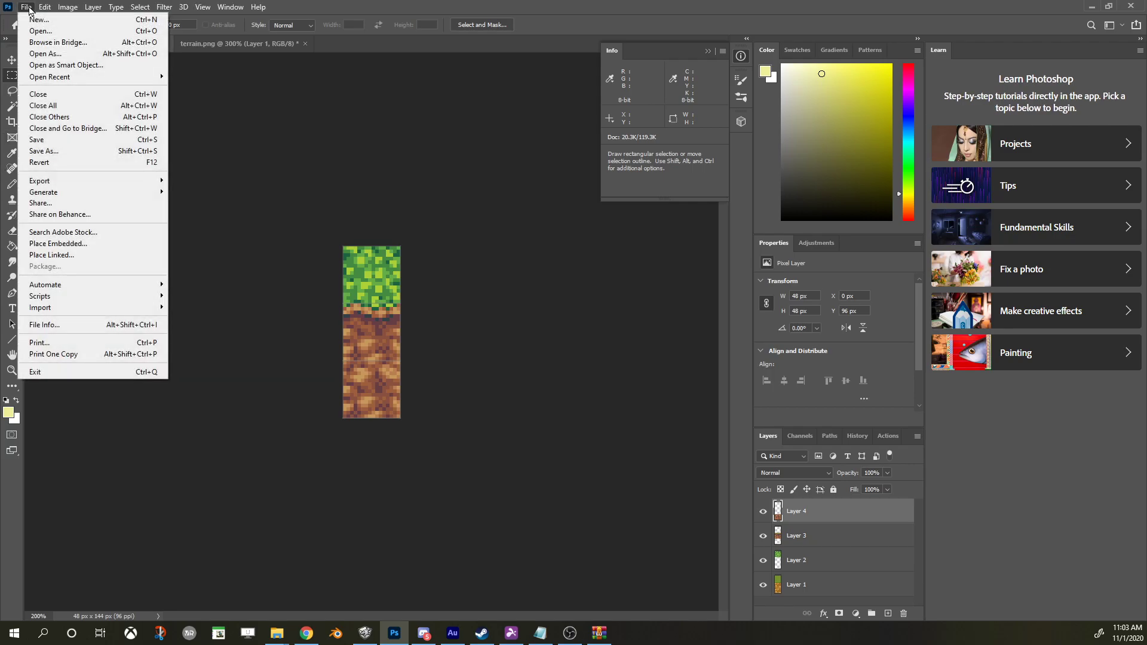
pyautogui.moveTo(51, 180)
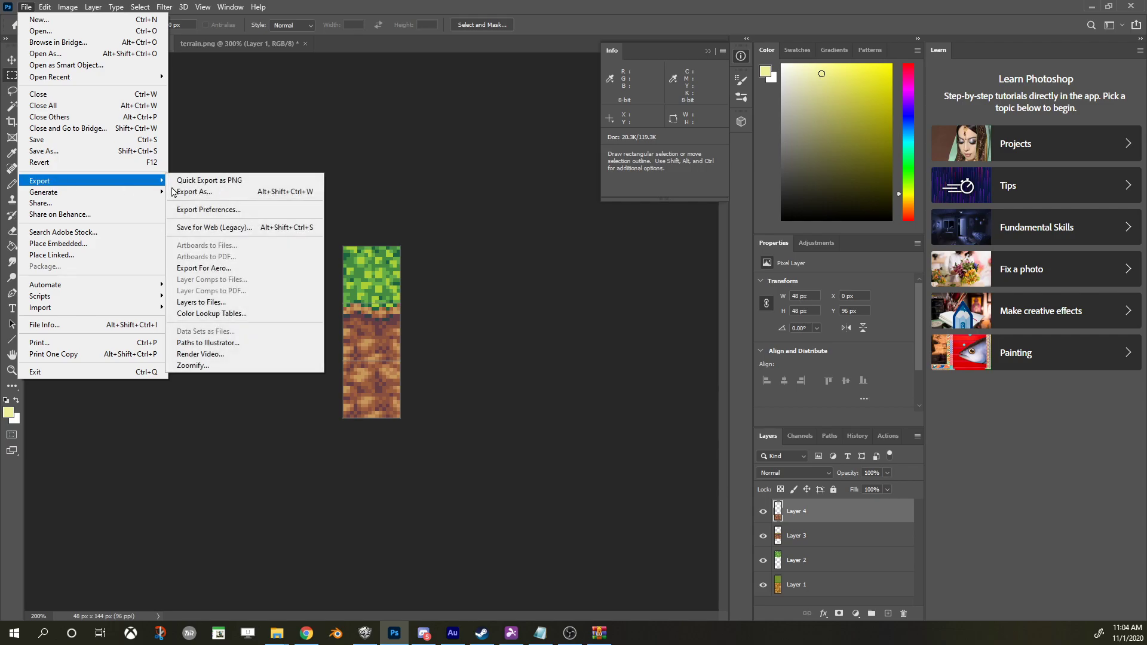
pyautogui.click(251, 184)
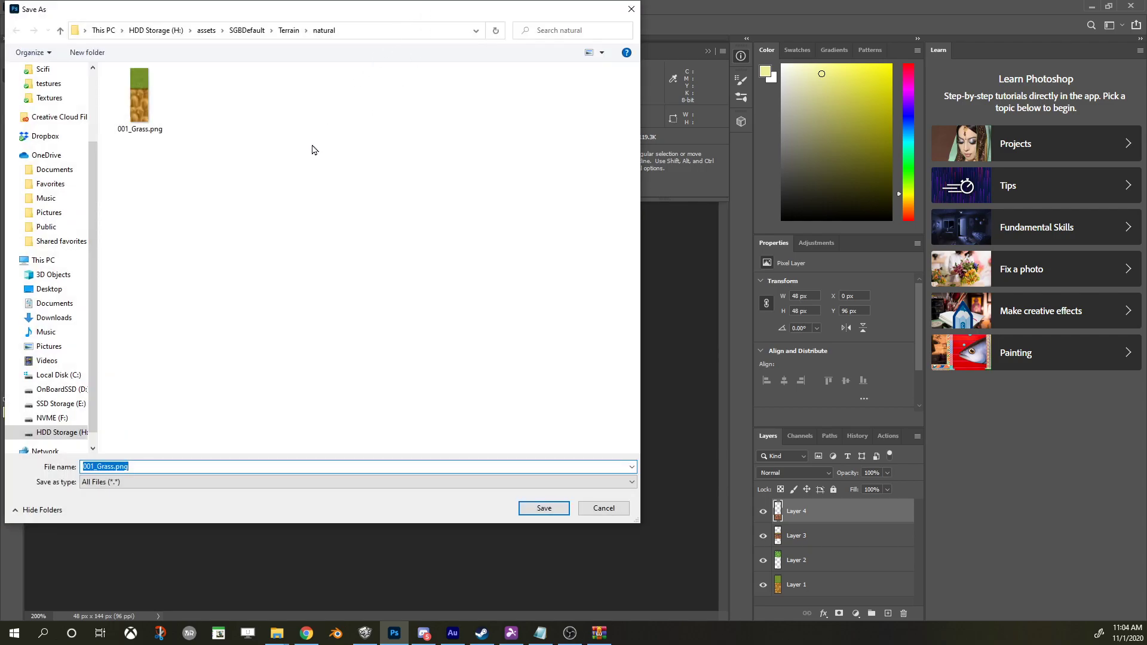
pyautogui.click(212, 32)
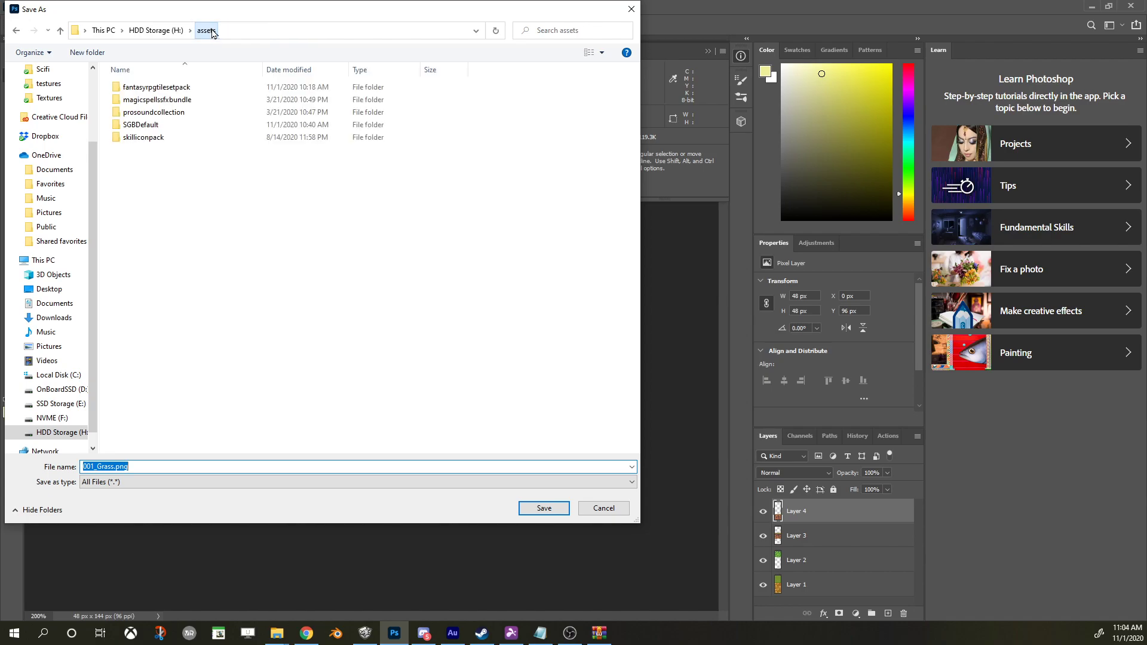
pyautogui.rightClick(133, 245)
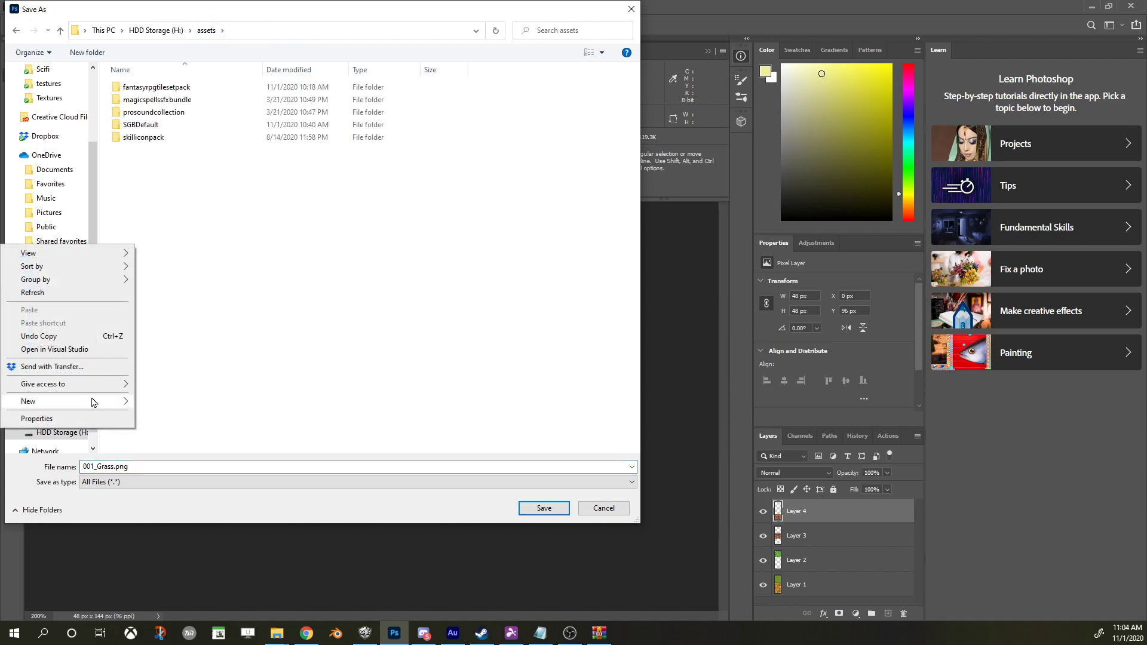
pyautogui.moveTo(92, 402)
pyautogui.click(179, 402)
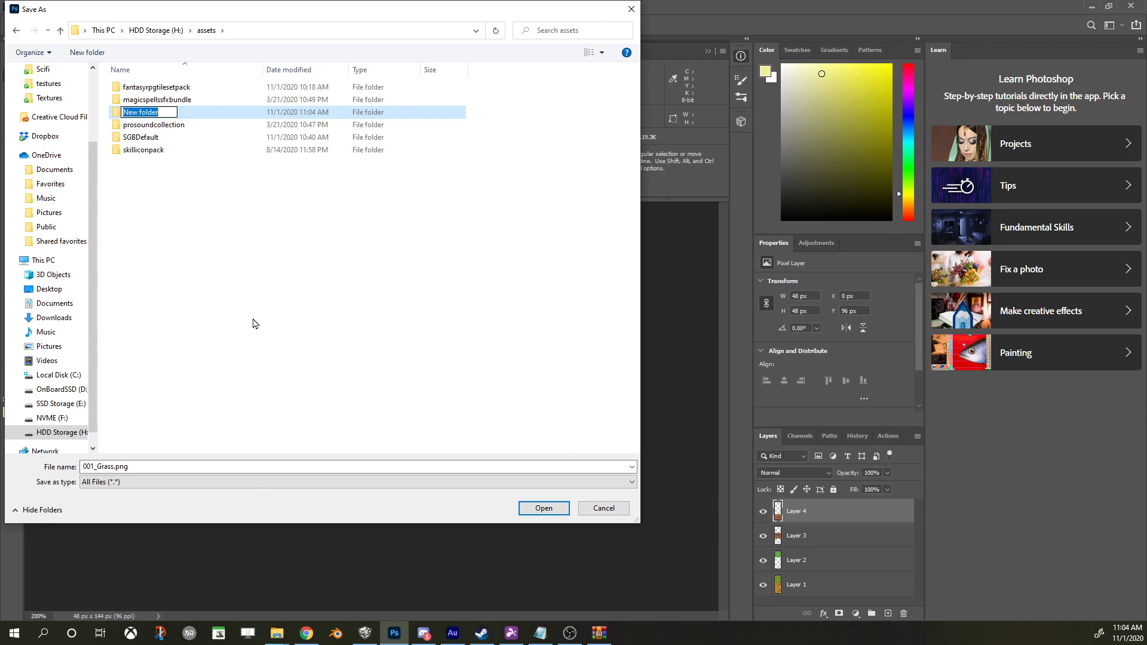
pyautogui.write('Suc')
pyautogui.press('BackSpace')
pyautogui.press('BackSpace')
pyautogui.press('BackSpace')
pyautogui.write('CustomTerrains')
pyautogui.press('Return')
pyautogui.press('Return')
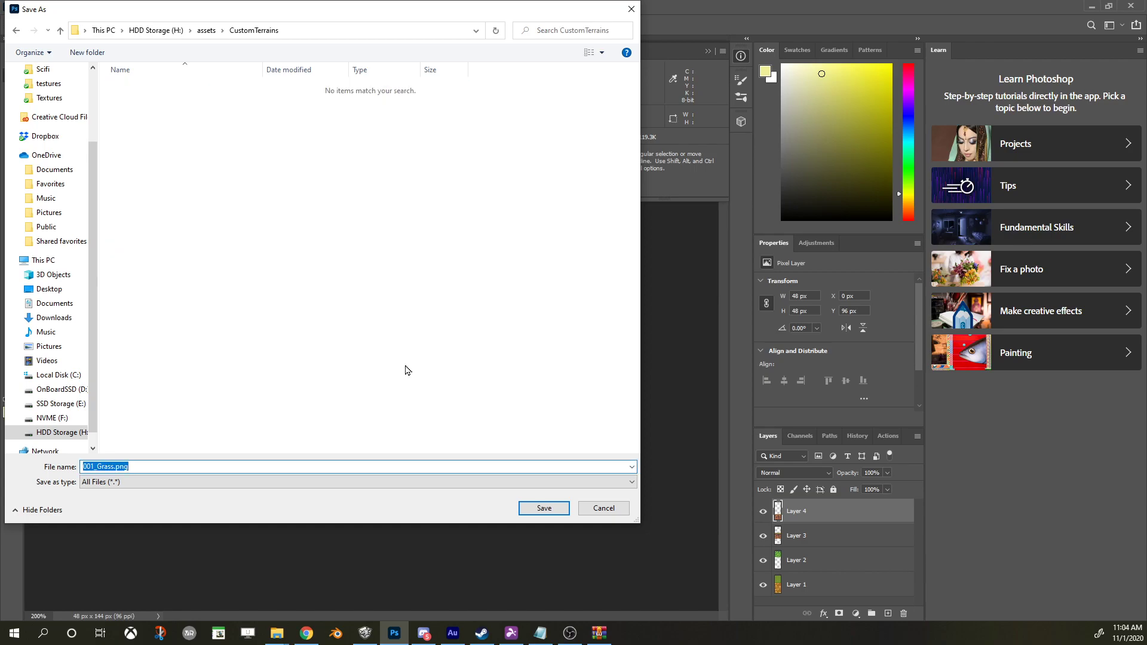
# - Create a 01_GrassTerrains folder inside CustomTerrains and save 01_Grass.png into it
pyautogui.rightClick(348, 339)
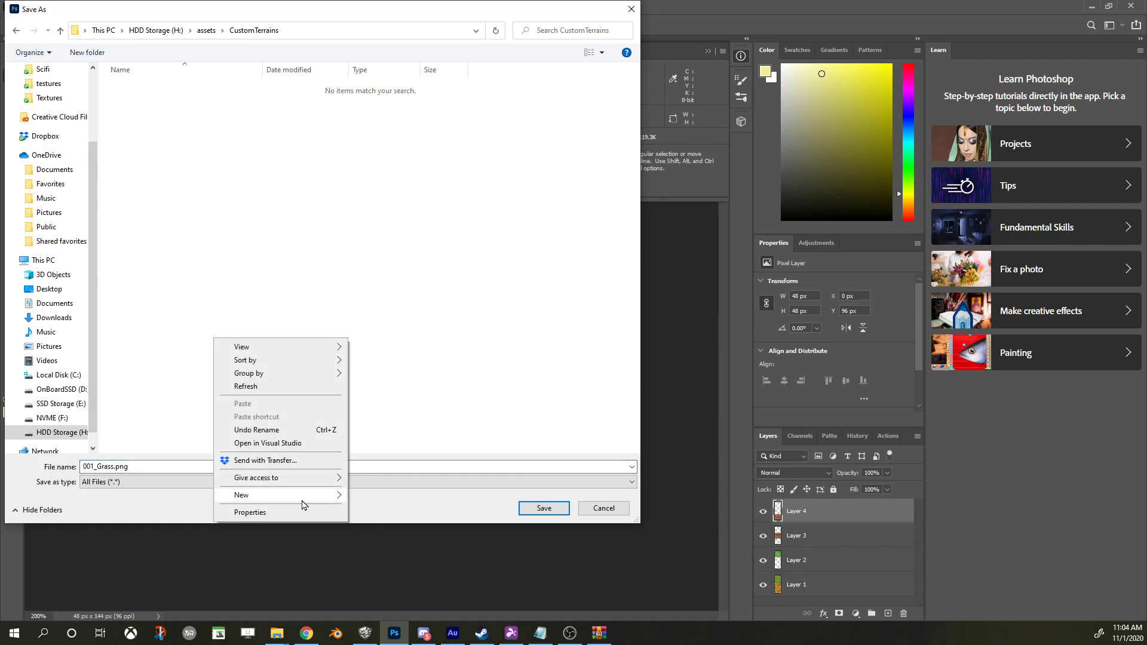
pyautogui.moveTo(318, 501)
pyautogui.click(374, 497)
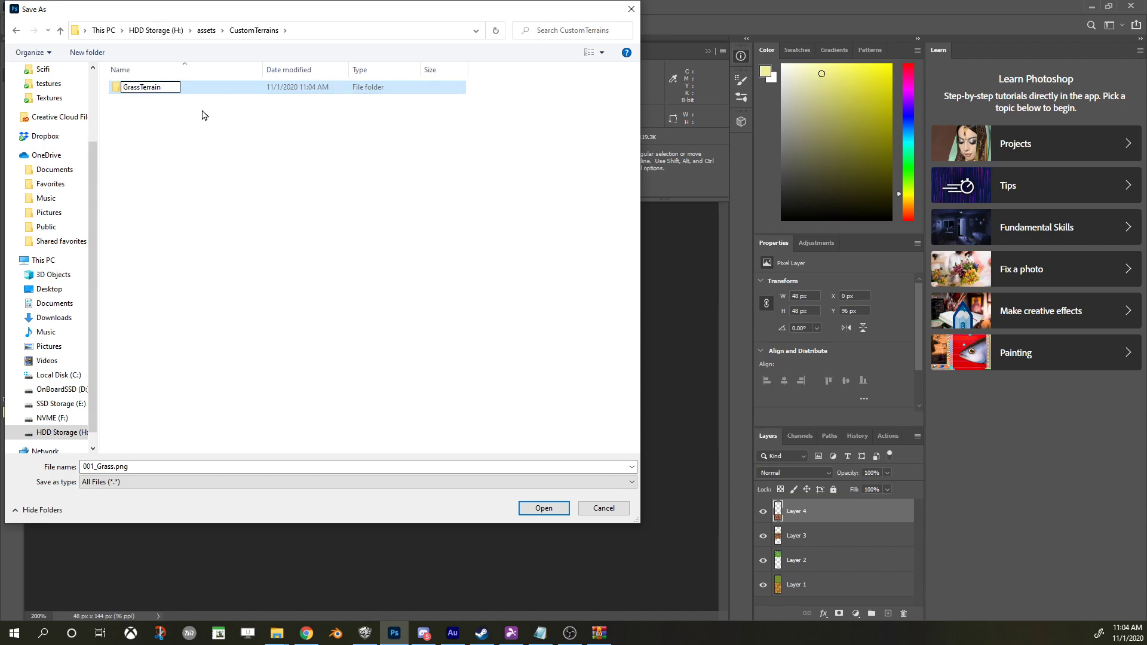
pyautogui.click(200, 149)
pyautogui.click(133, 89)
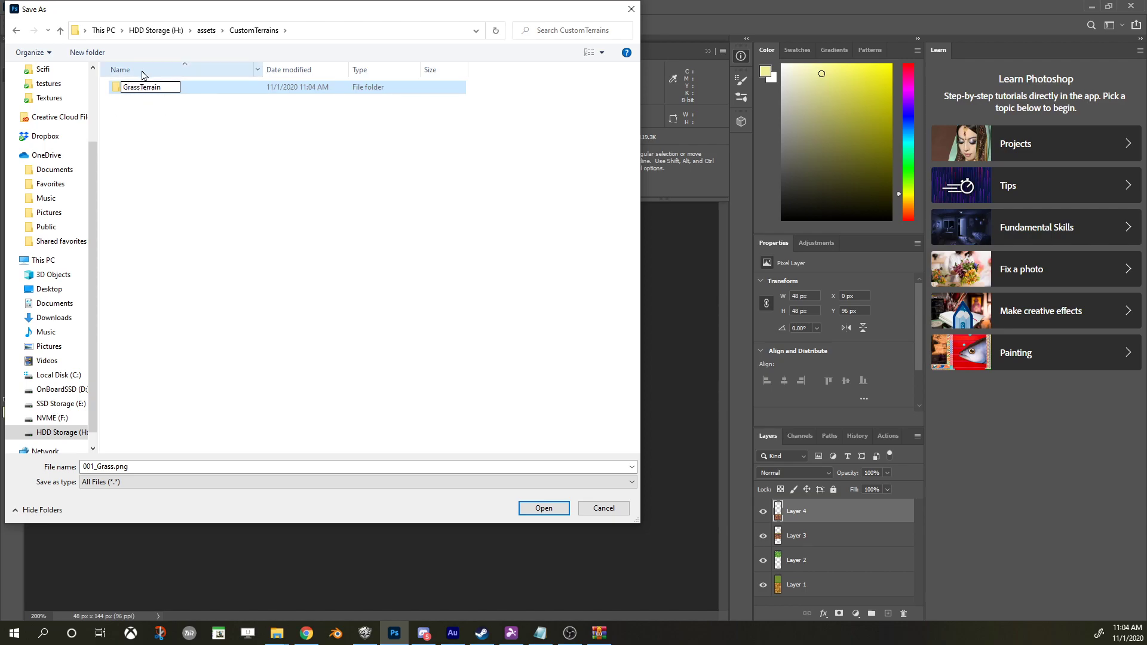
pyautogui.write('01_')
pyautogui.press('End')
pyautogui.write('s')
pyautogui.click(221, 140)
pyautogui.doubleClick(148, 87)
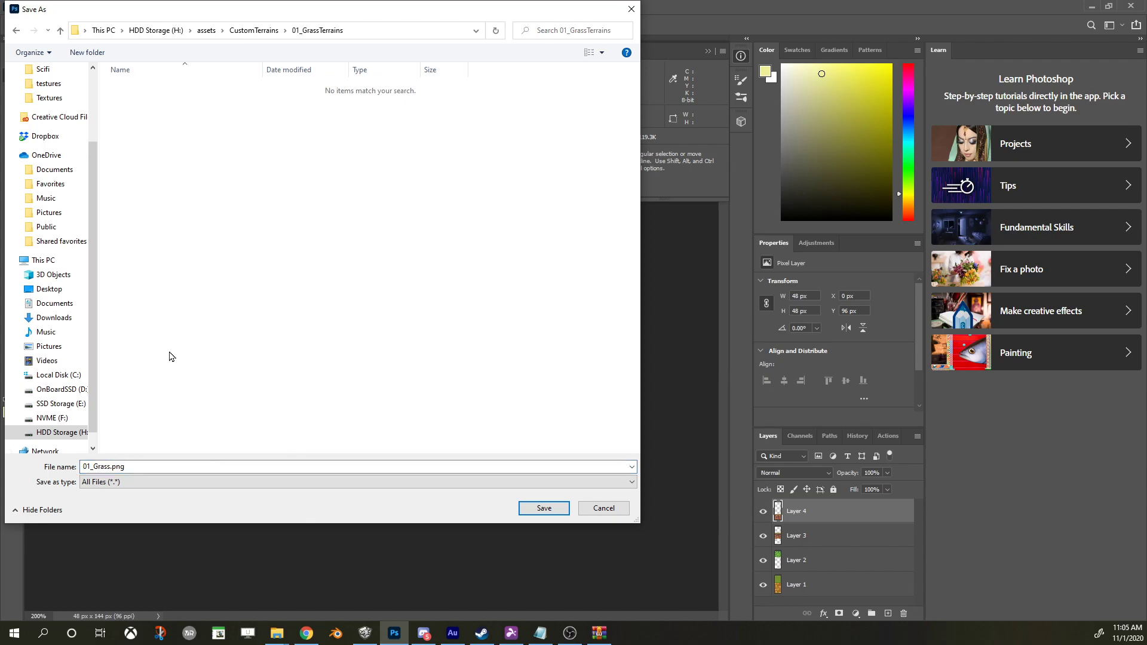
pyautogui.click(552, 510)
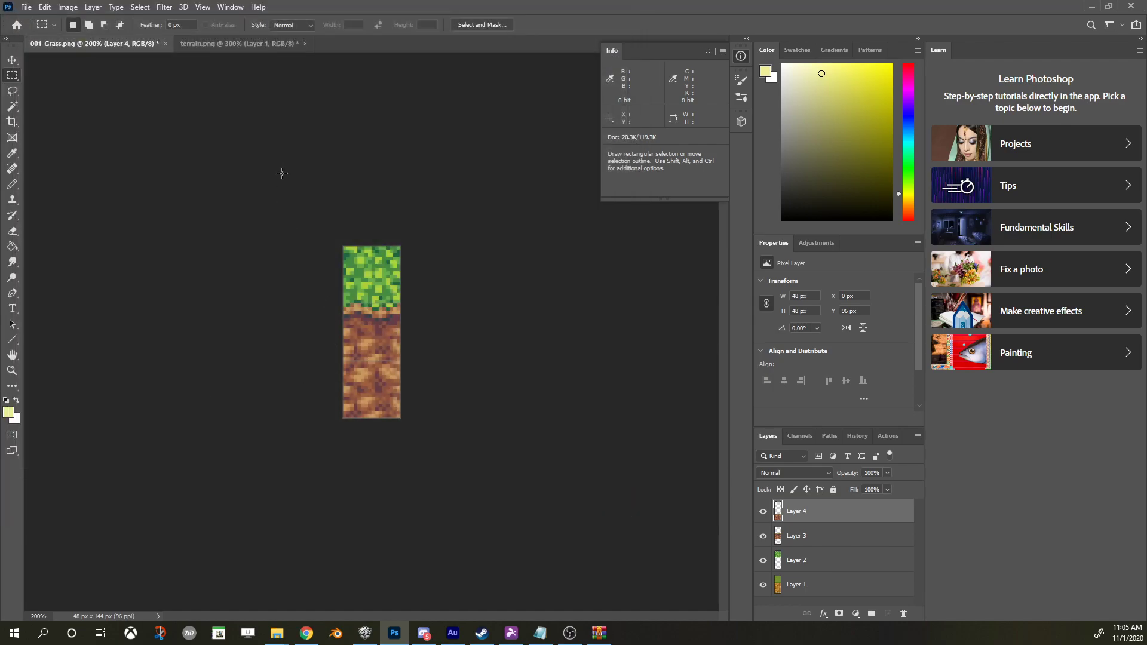
# - In Smile Game Builder's resource archive, start adding a new image under the Maps terrain assets
pyautogui.click(370, 638)
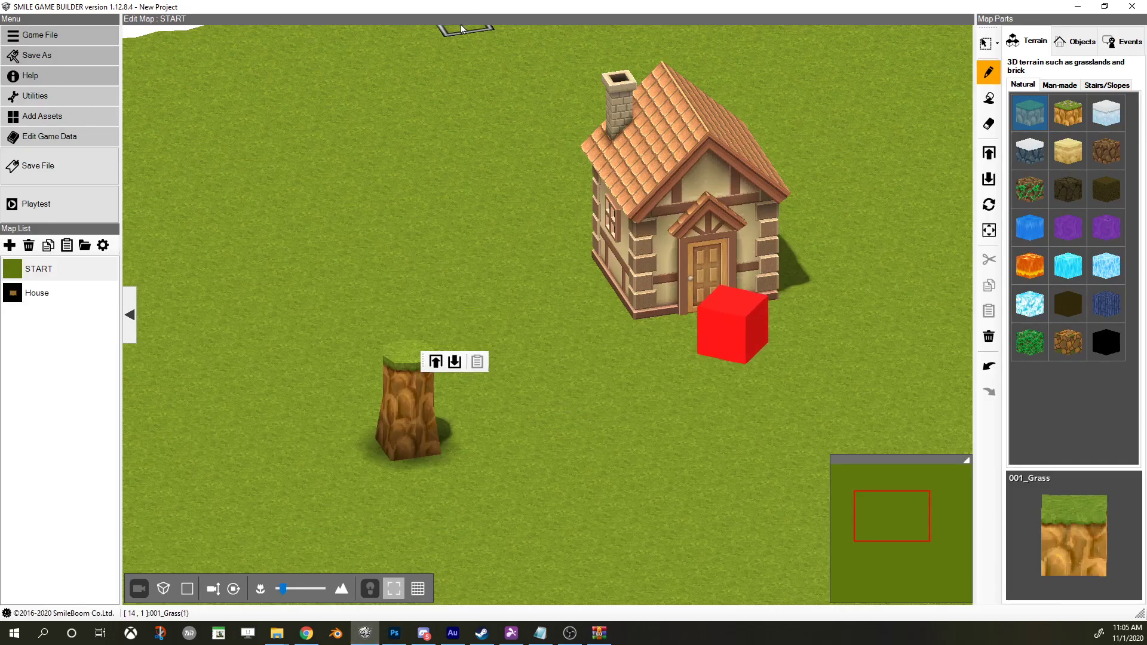
pyautogui.click(77, 118)
pyautogui.click(478, 151)
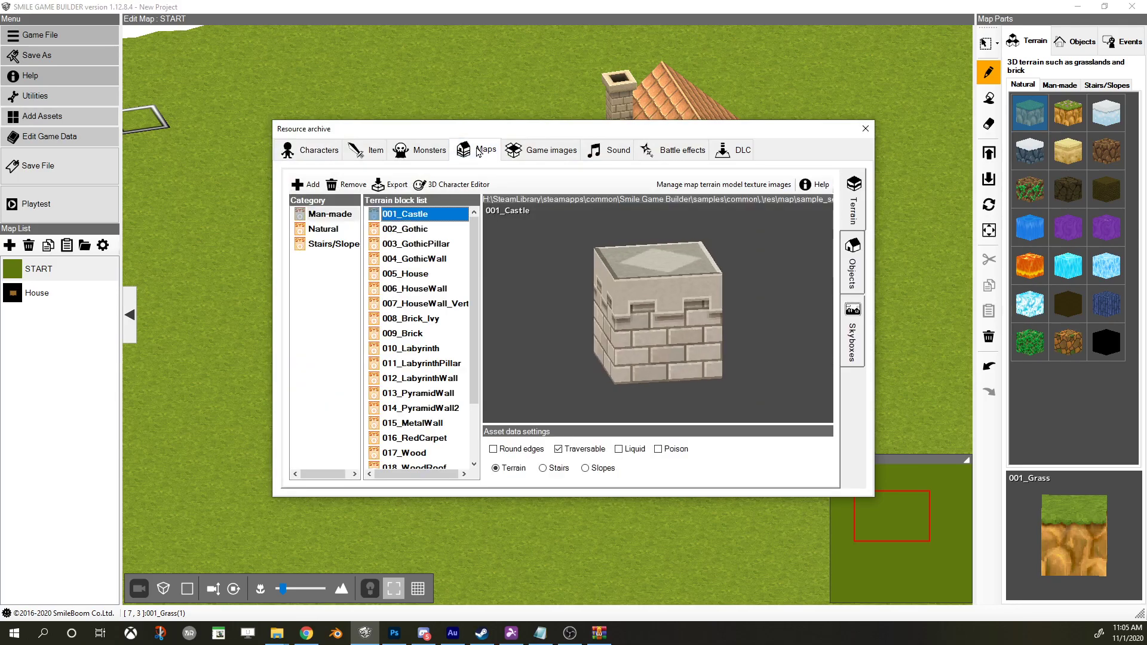
pyautogui.click(860, 203)
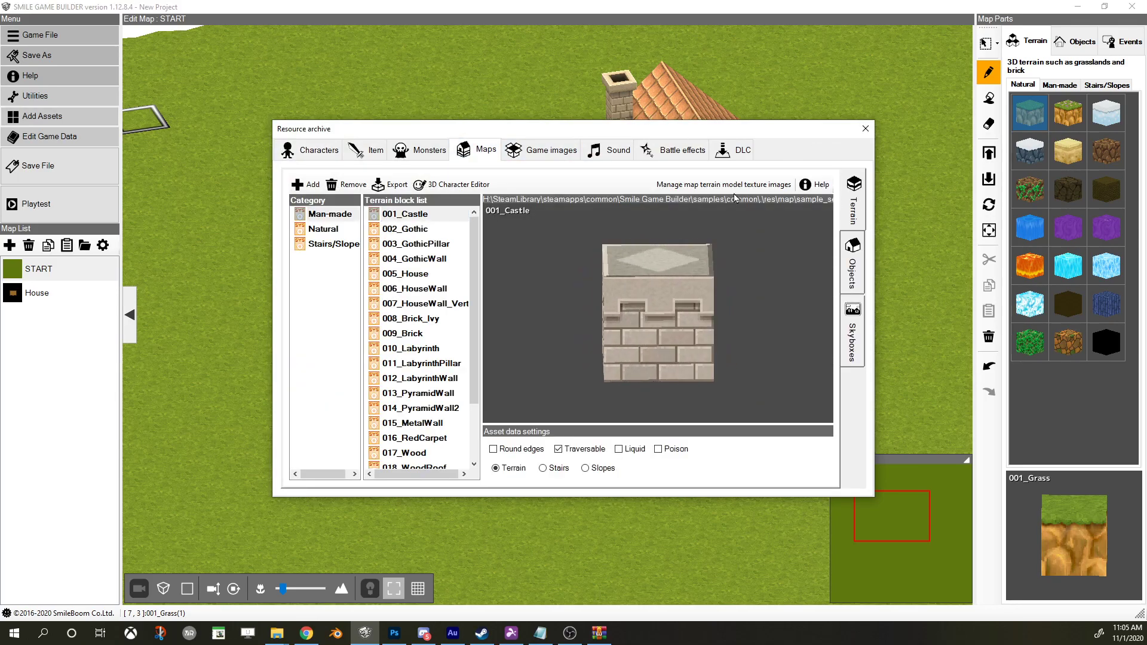
pyautogui.click(309, 185)
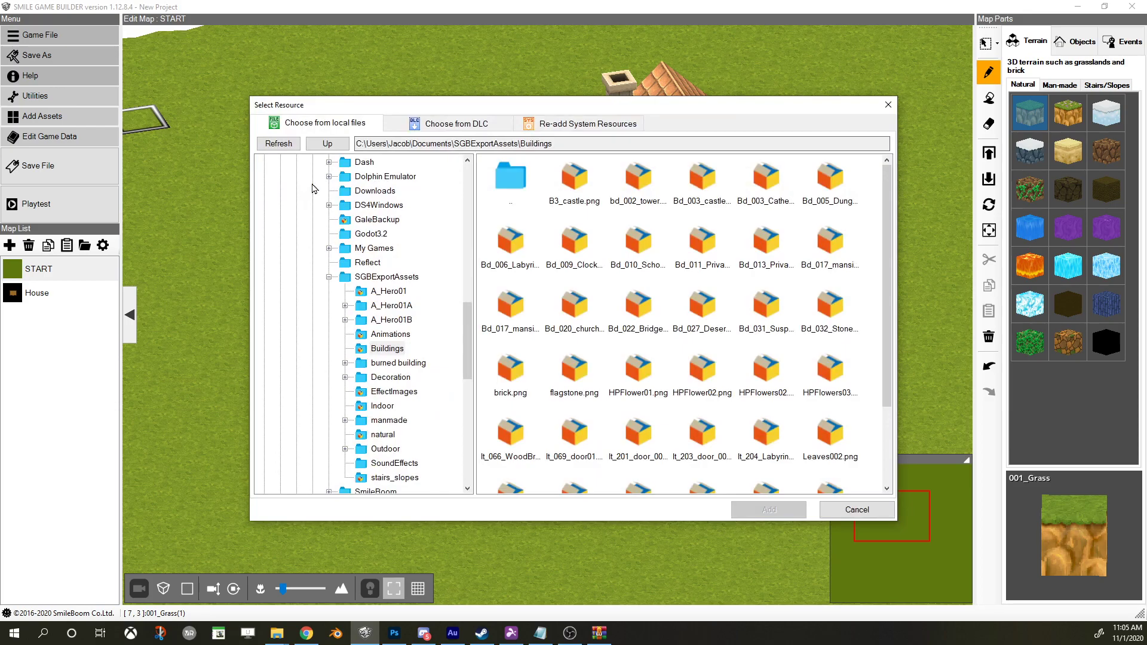
# - Import H:\assets\CustomTerrains\01_GrassTerrains\01_Grass.png as a terrain and preview the 01_Grass block
pyautogui.click(329, 277)
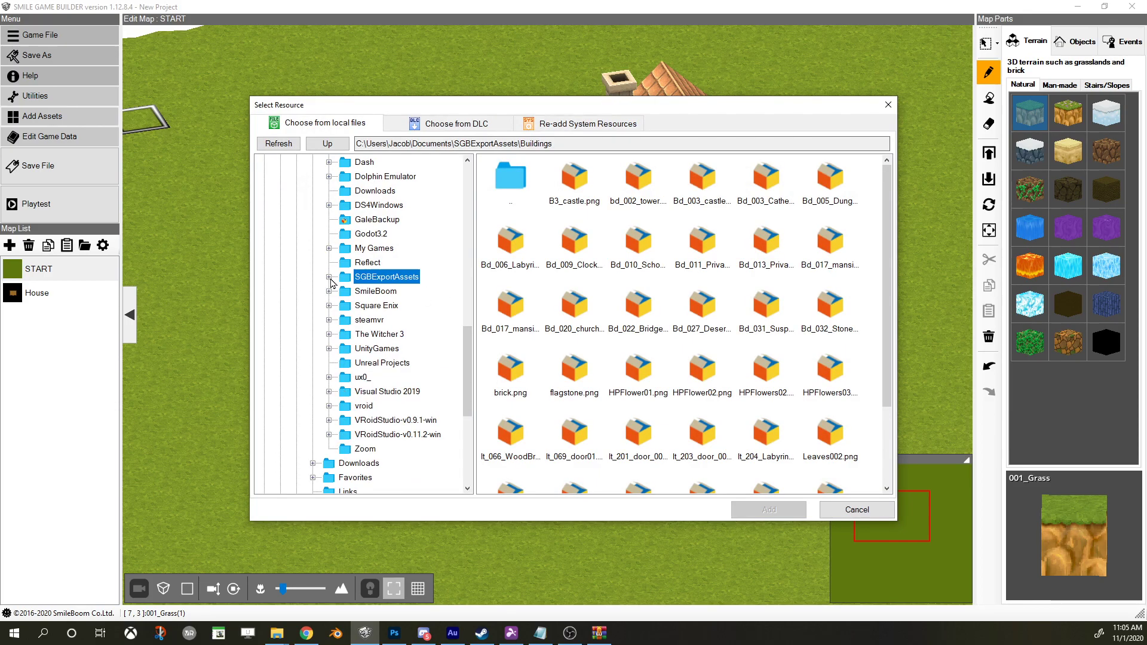
pyautogui.moveTo(468, 366); pyautogui.dragTo(471, 178)
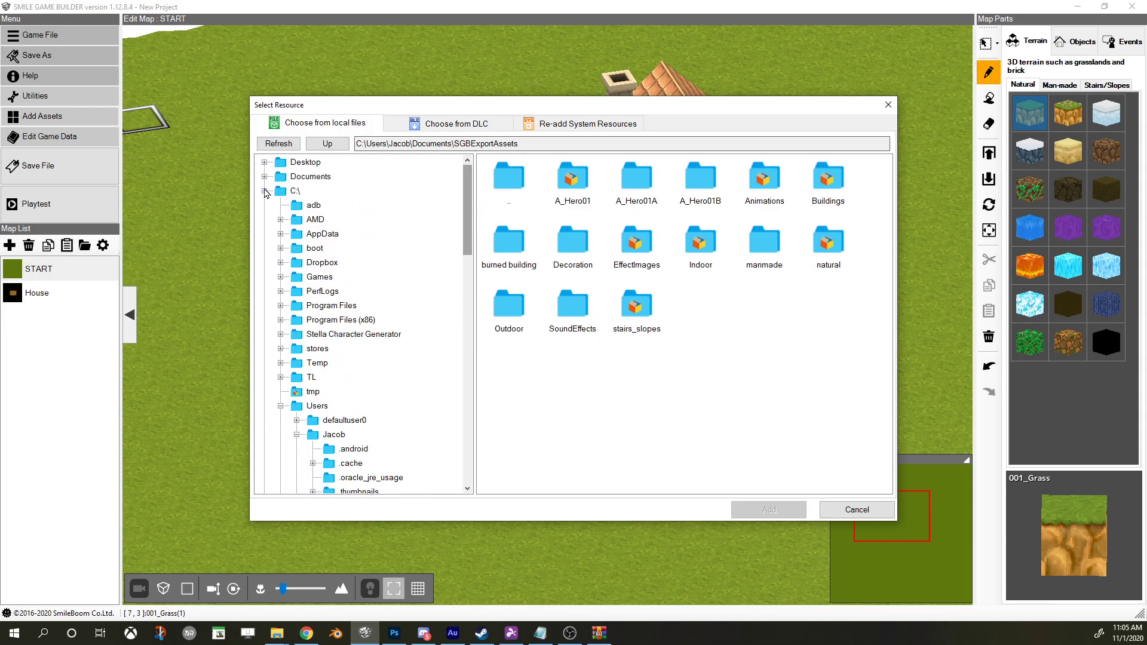
pyautogui.click(264, 191)
pyautogui.click(265, 248)
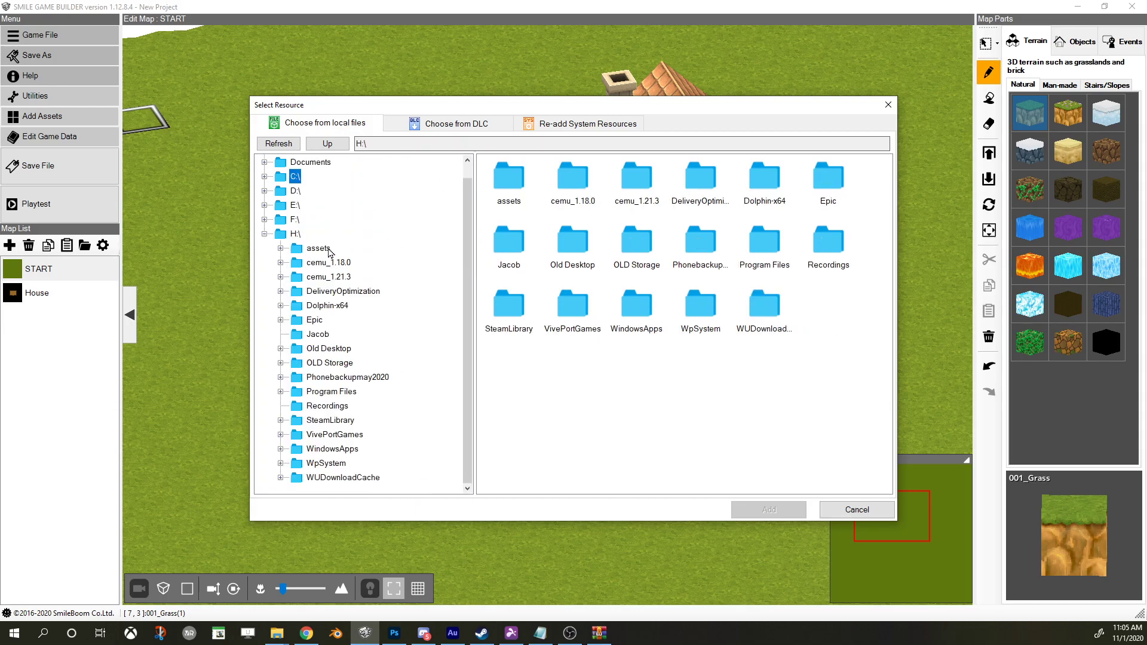
pyautogui.click(328, 249)
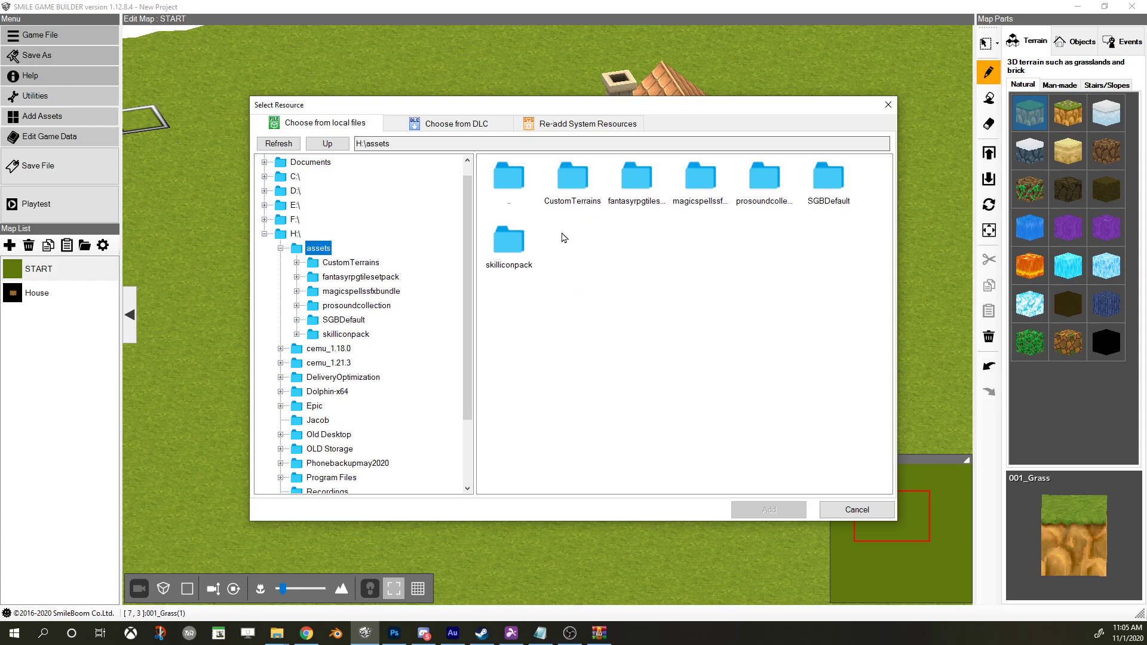
pyautogui.doubleClick(561, 177)
pyautogui.doubleClick(582, 176)
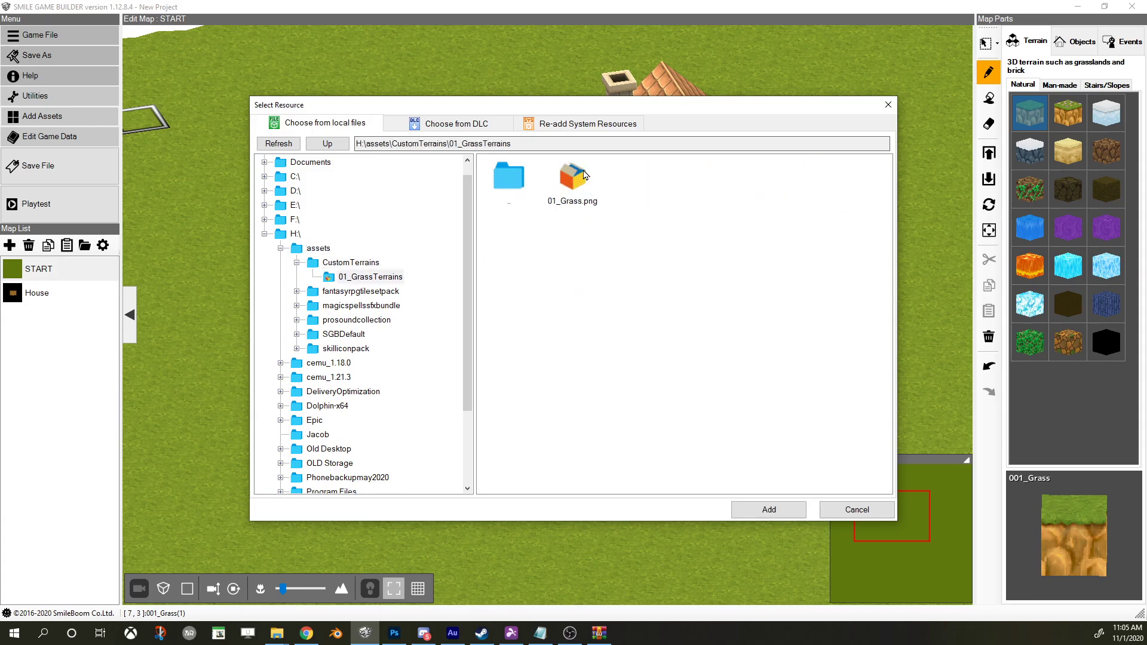
pyautogui.doubleClick(578, 178)
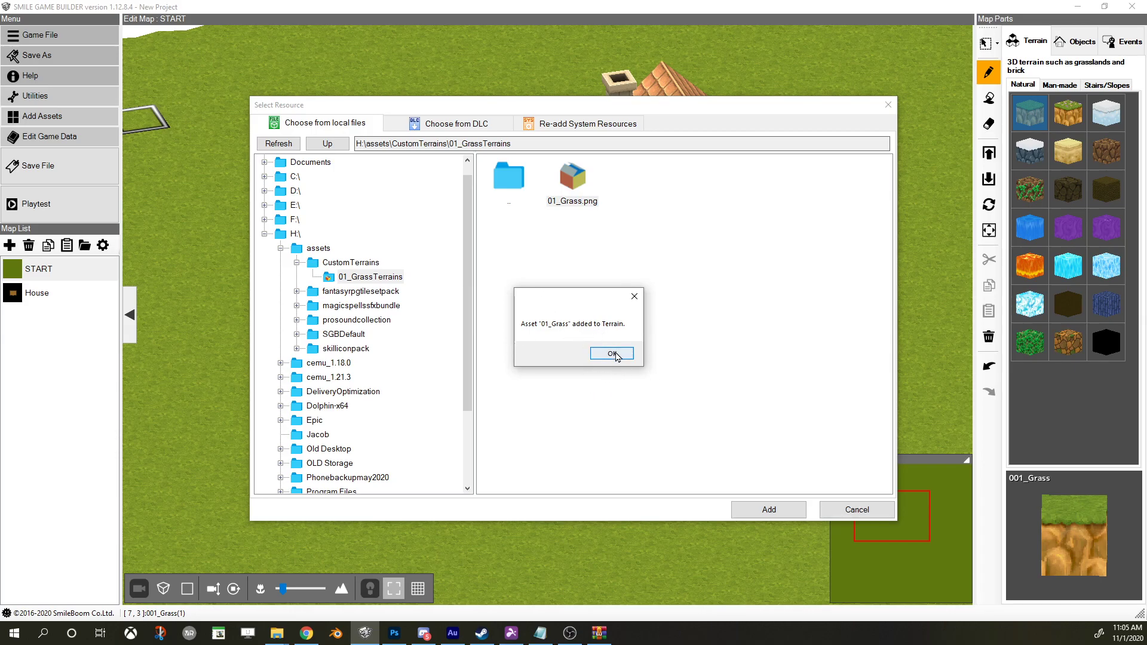
pyautogui.click(613, 355)
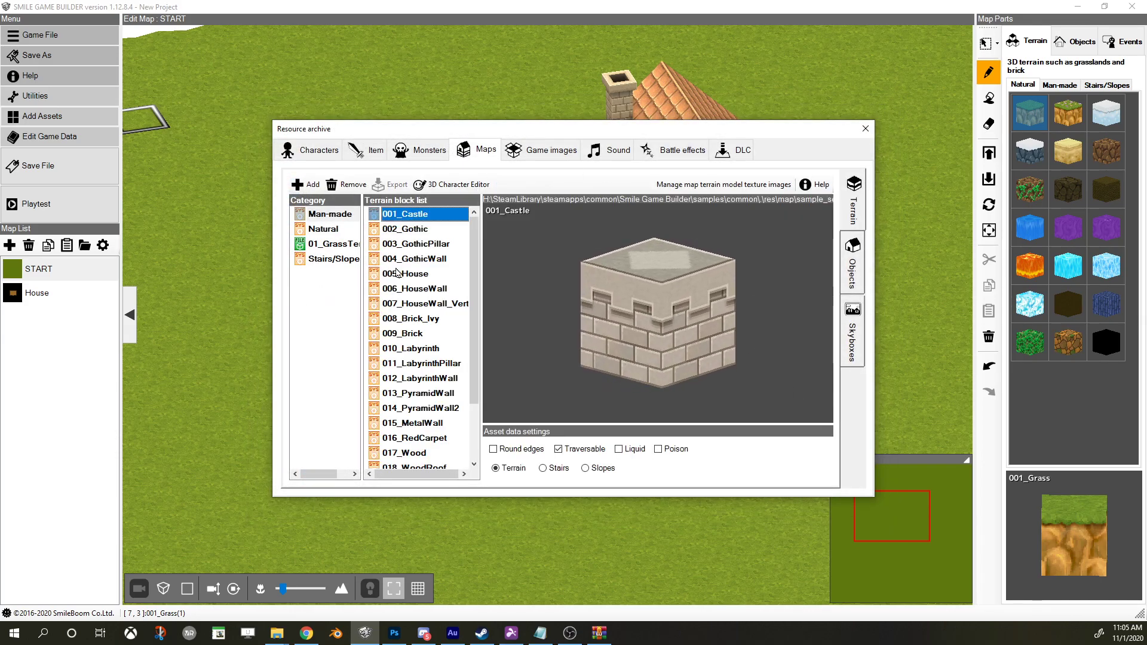
pyautogui.click(324, 245)
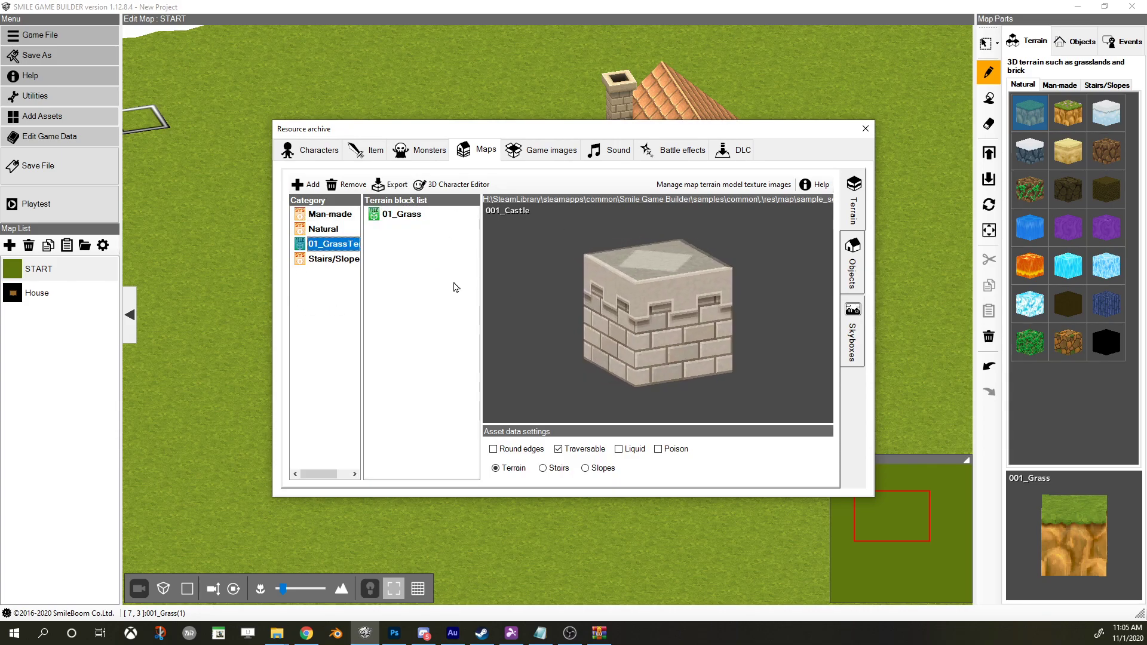
pyautogui.click(420, 217)
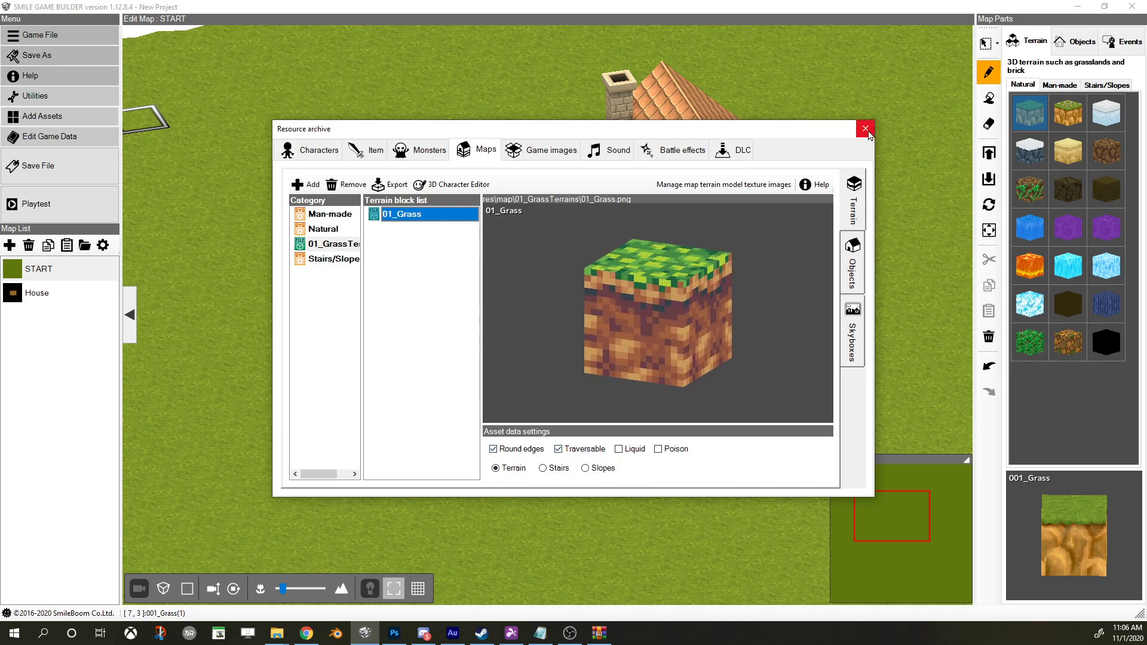
# - Fill the START map ground with the 01_Grass tile from the 01_GrassTerrains palette tab
pyautogui.click(866, 128)
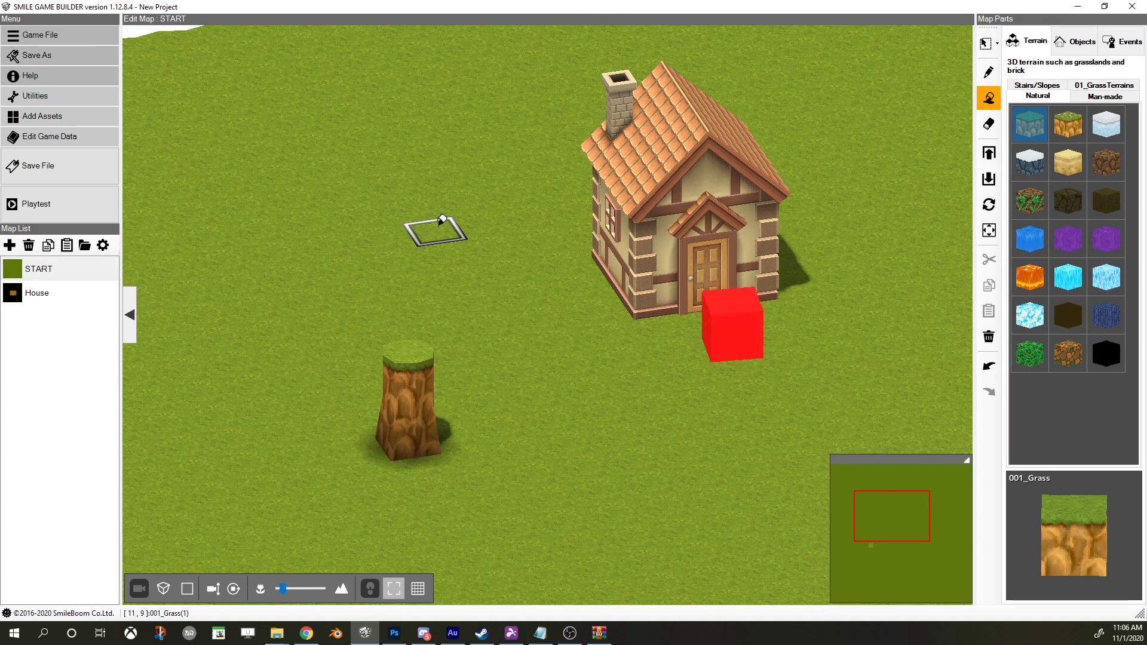
pyautogui.click(1078, 42)
pyautogui.click(1043, 43)
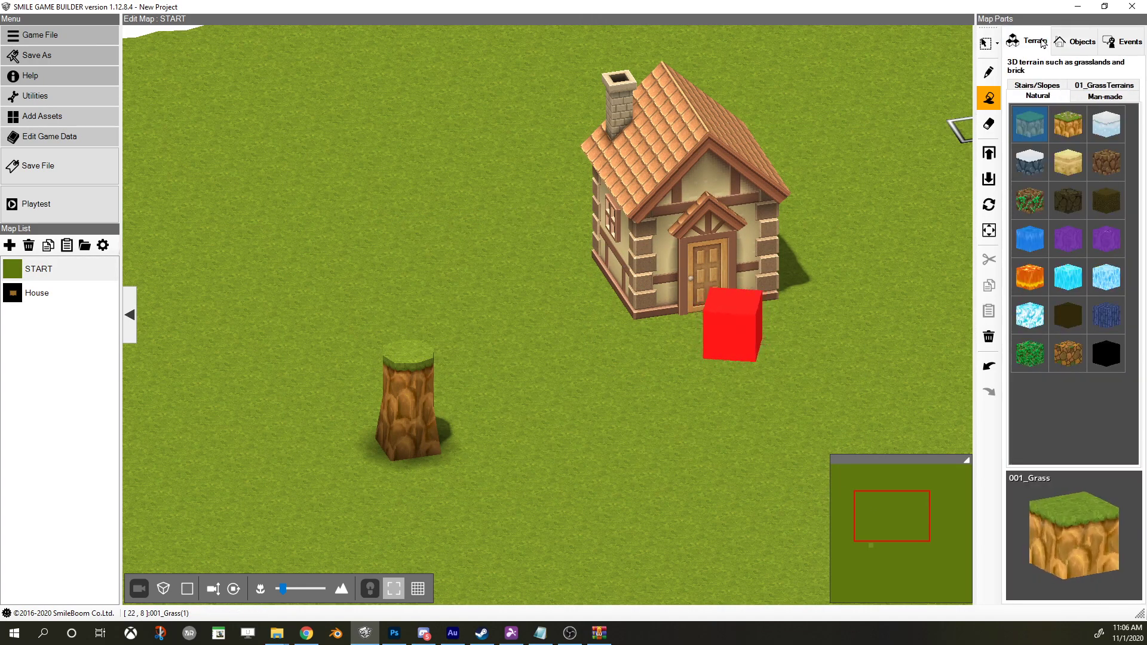
pyautogui.click(1115, 90)
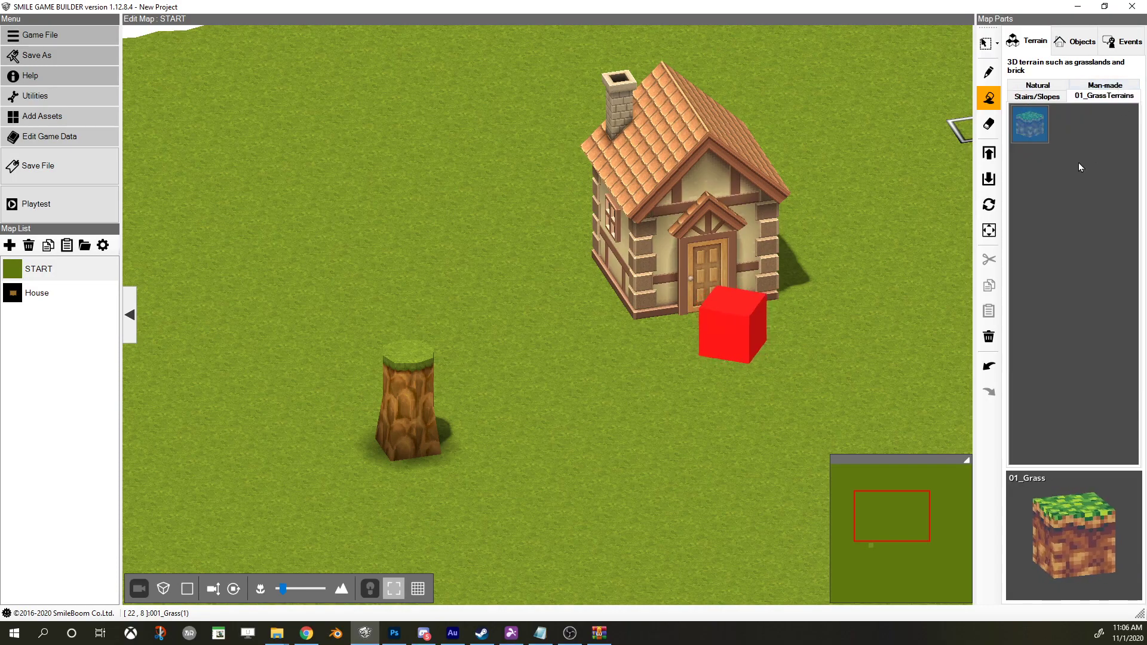
pyautogui.click(336, 209)
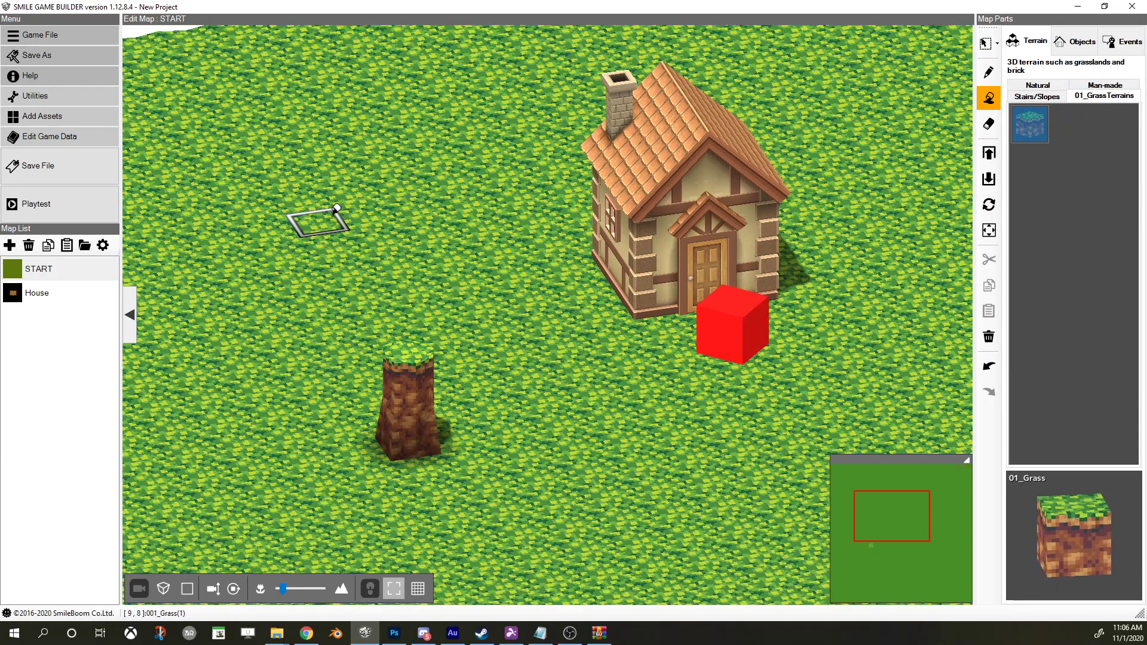
pyautogui.scroll(-5, 513, 350)
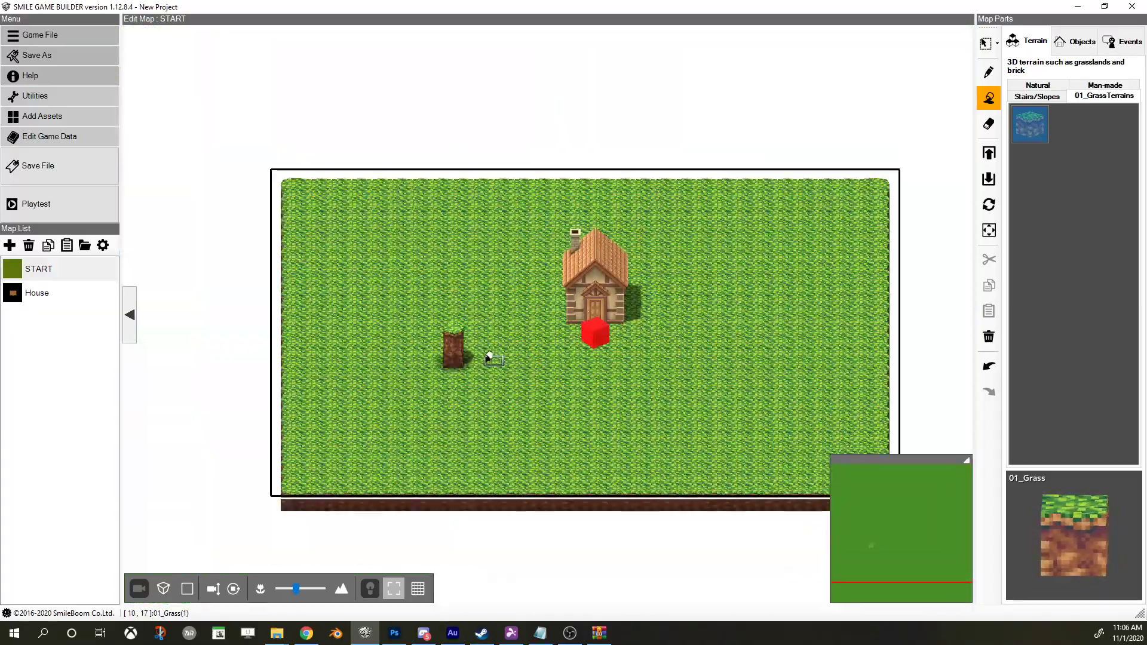
pyautogui.scroll(5, 491, 355)
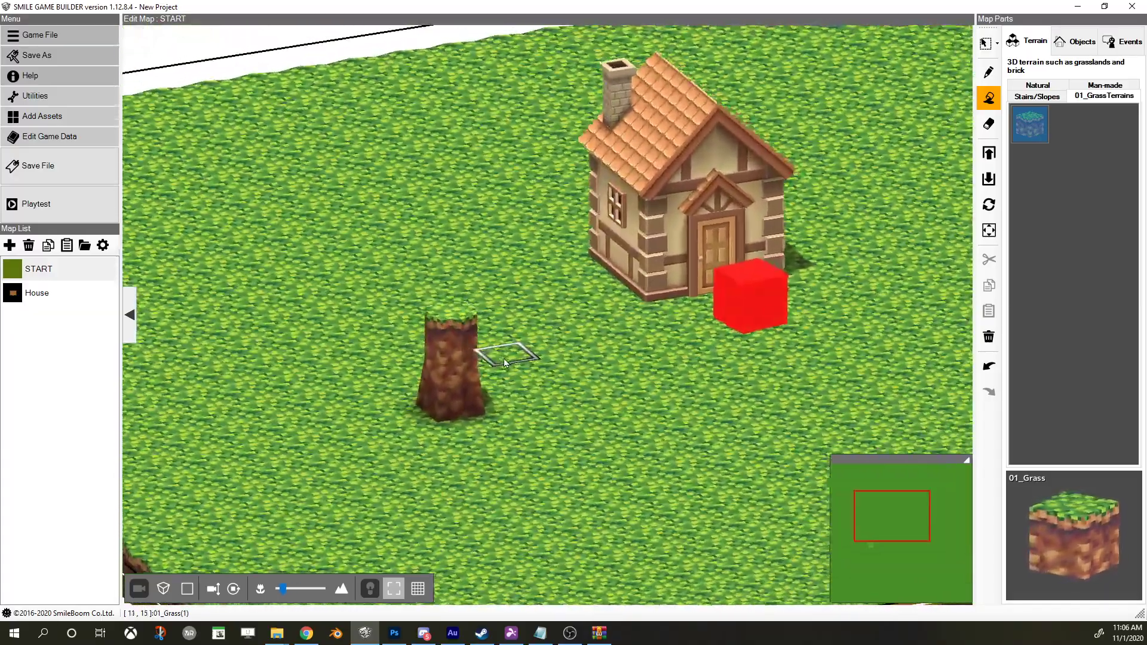
pyautogui.moveTo(503, 358); pyautogui.dragTo(480, 373)
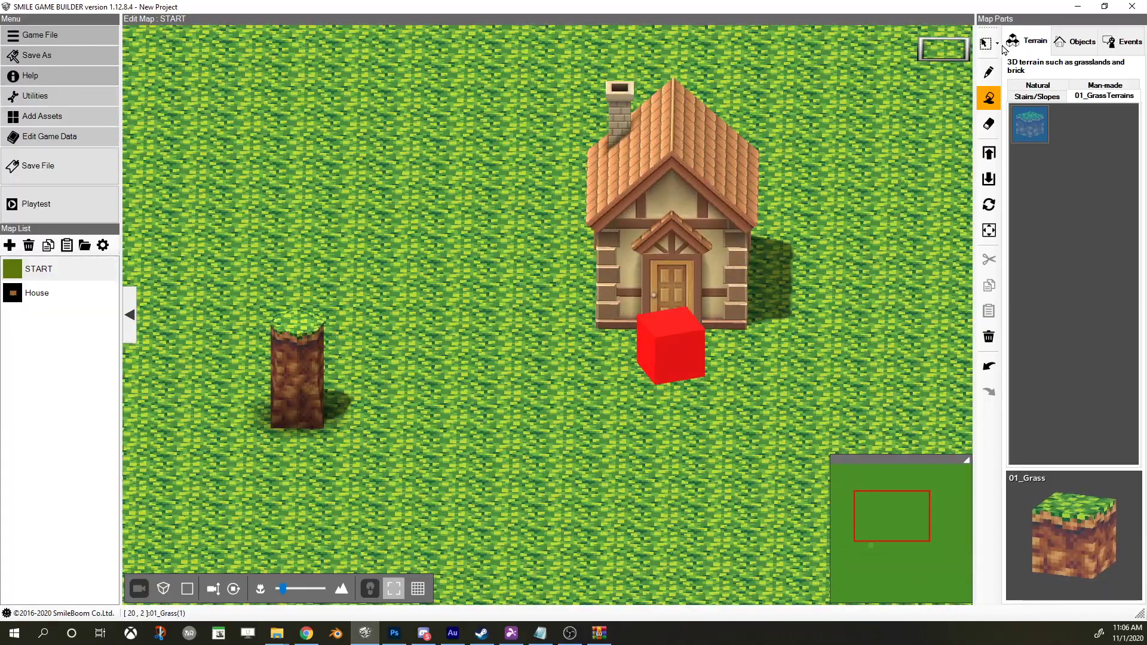
# - Raise a patch below the tree stump and a large area below the house by one level
pyautogui.click(990, 44)
pyautogui.moveTo(394, 415); pyautogui.dragTo(528, 544)
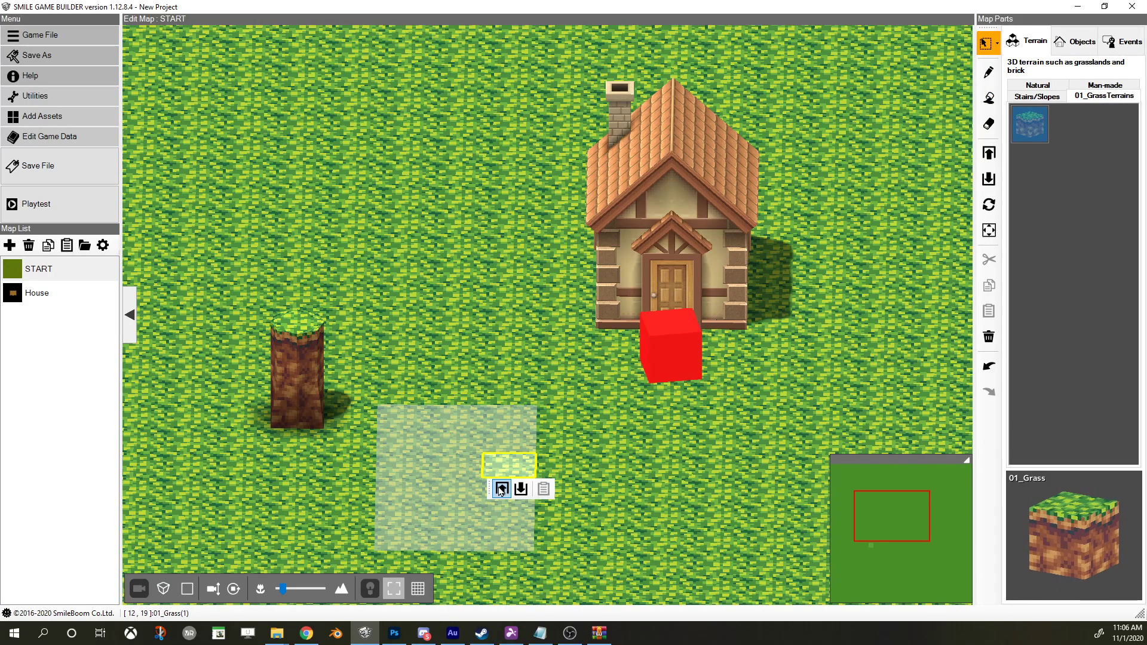
pyautogui.click(501, 489)
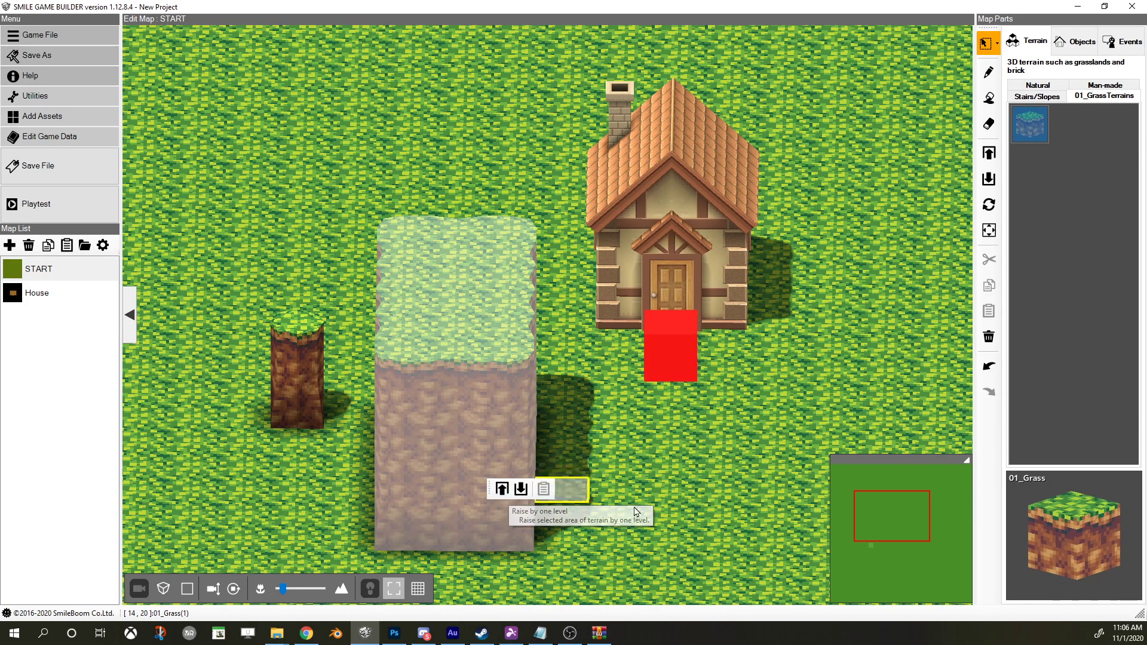
pyautogui.scroll(5, 599, 402)
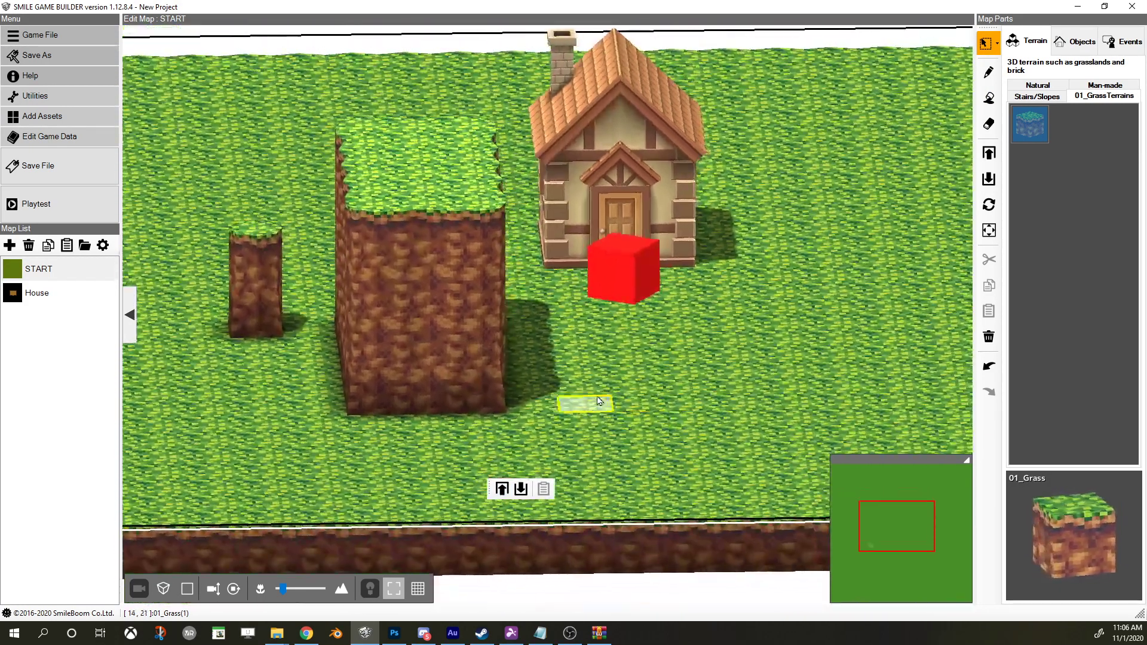
pyautogui.moveTo(552, 351); pyautogui.dragTo(777, 475)
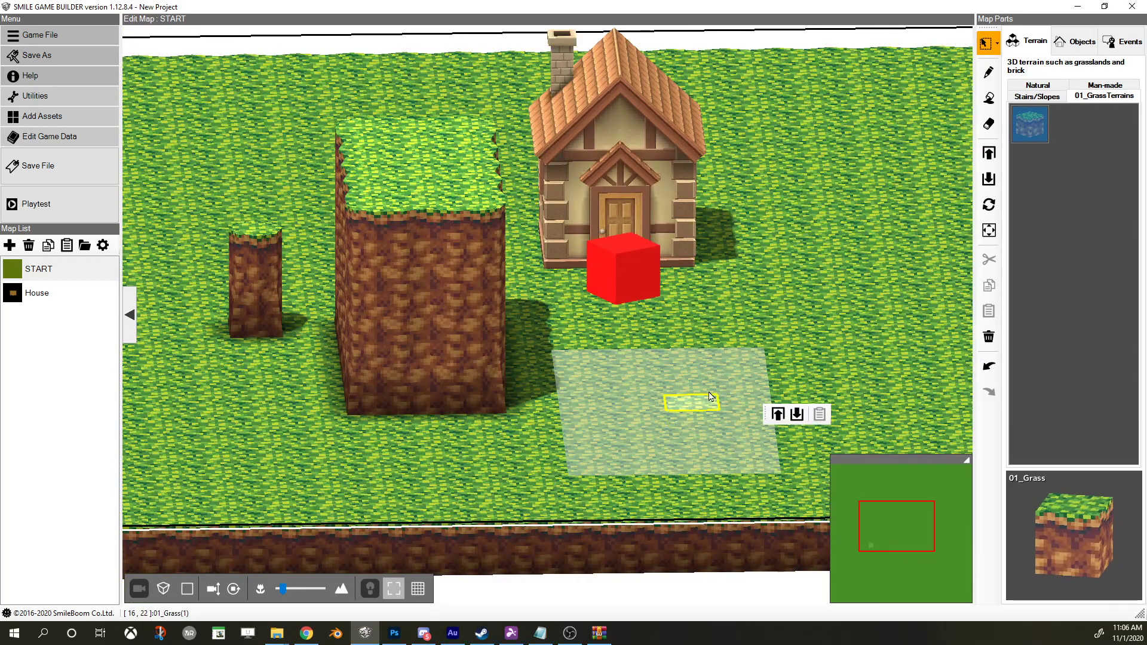
pyautogui.click(778, 414)
# - Raise another area left of the block and select a small strip beside the tall block
pyautogui.moveTo(401, 413); pyautogui.dragTo(554, 459)
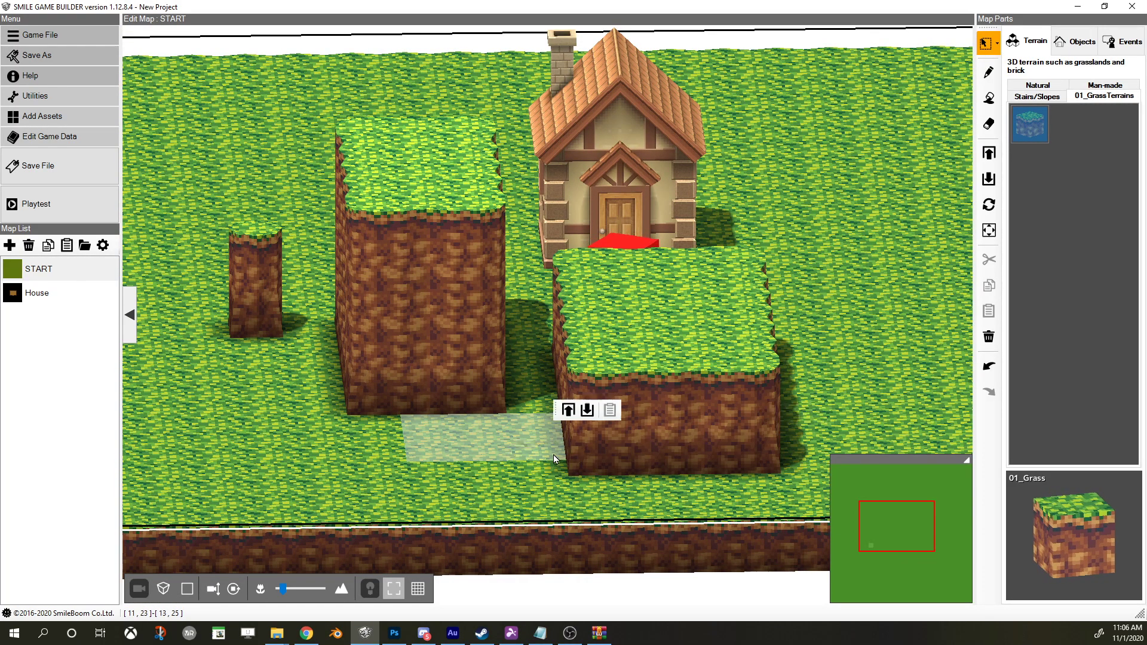
pyautogui.click(565, 408)
pyautogui.moveTo(263, 389); pyautogui.dragTo(332, 399)
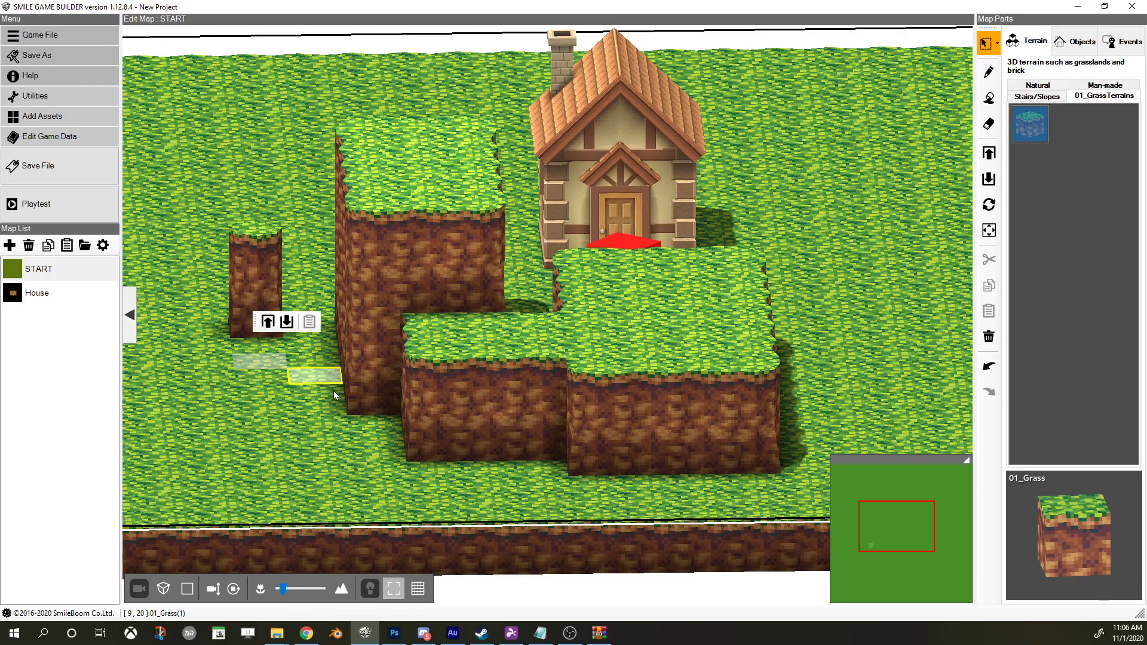
pyautogui.scroll(-5, 494, 400)
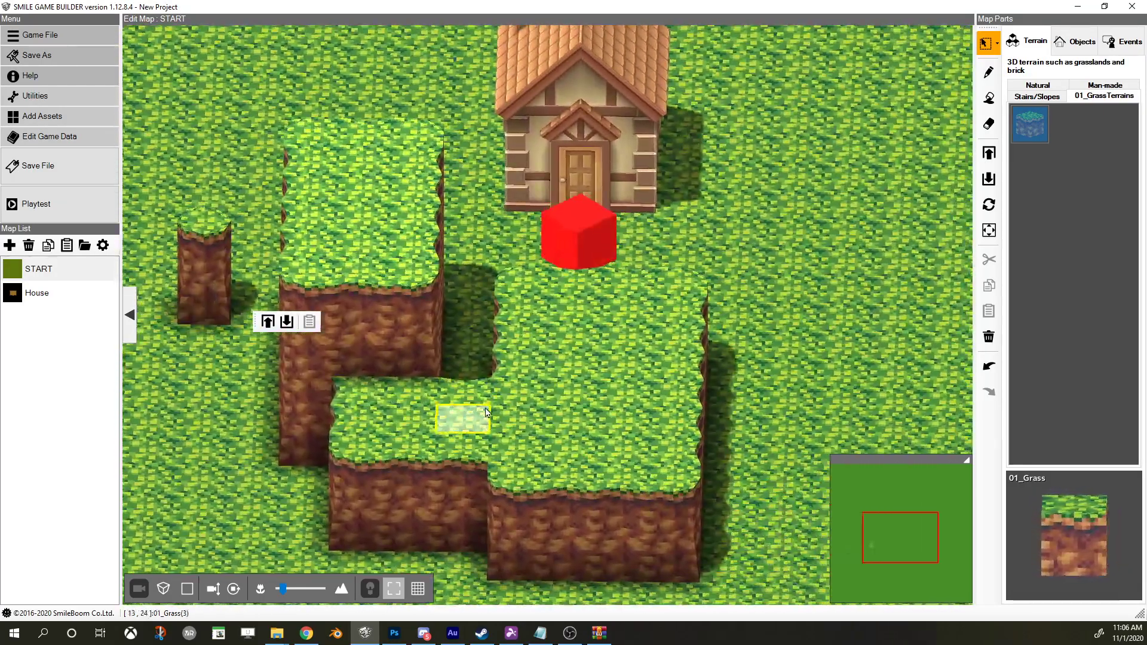
pyautogui.scroll(4, 508, 388)
pyautogui.scroll(-4, 496, 379)
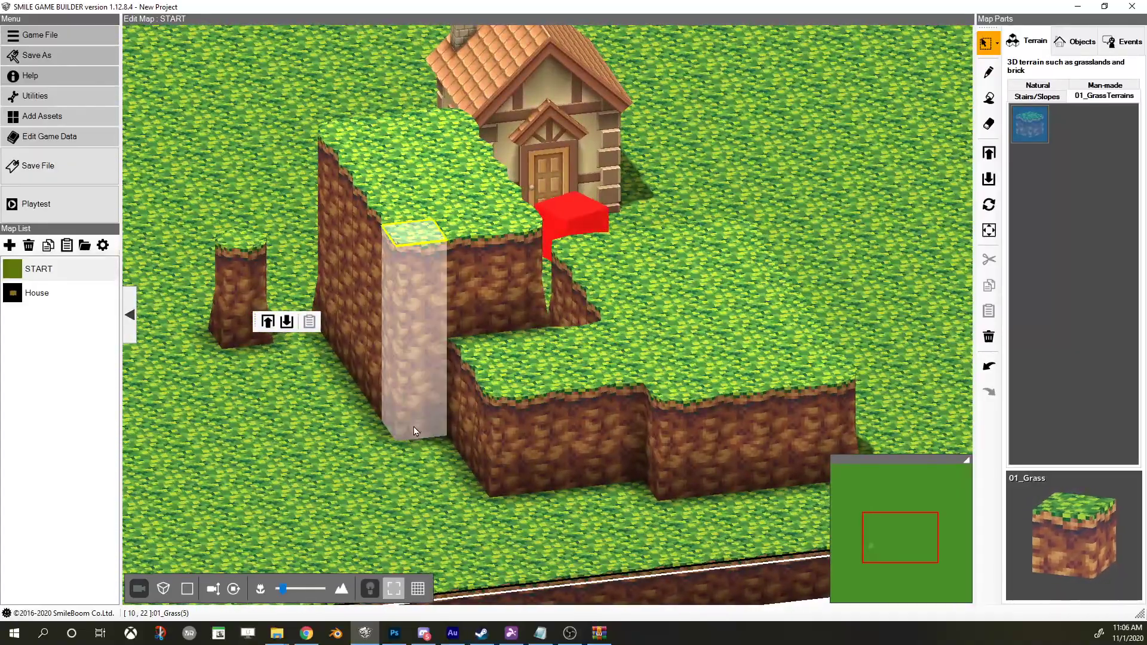
pyautogui.scroll(3, 409, 436)
pyautogui.scroll(-4, 424, 445)
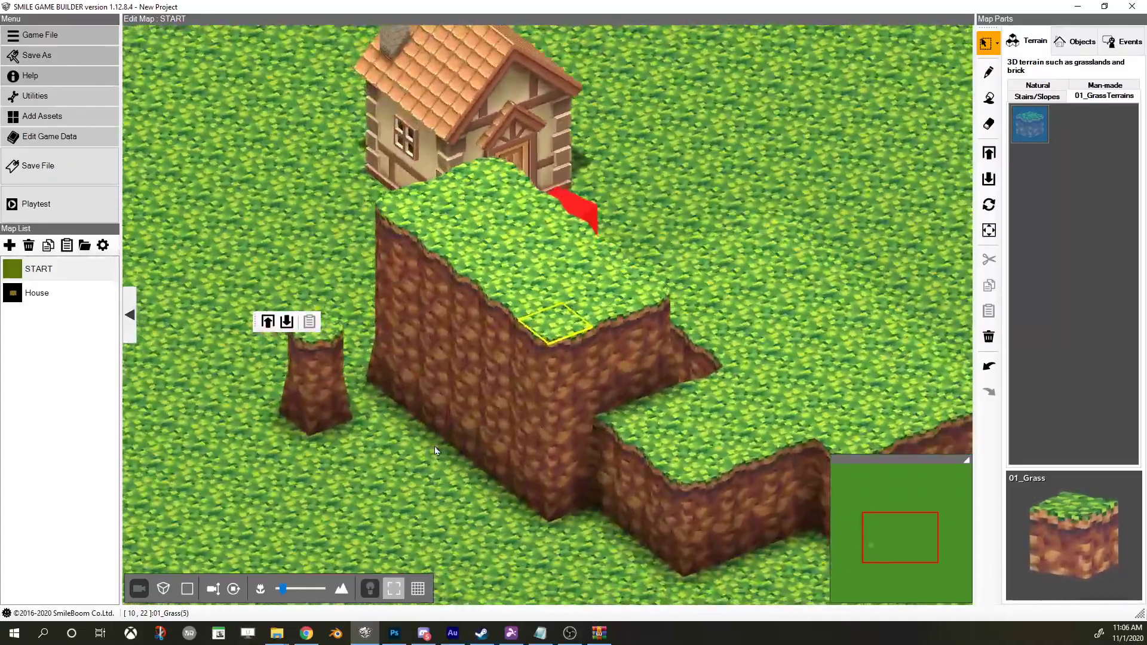
pyautogui.scroll(3, 442, 457)
pyautogui.scroll(-5, 446, 462)
pyautogui.scroll(2, 410, 453)
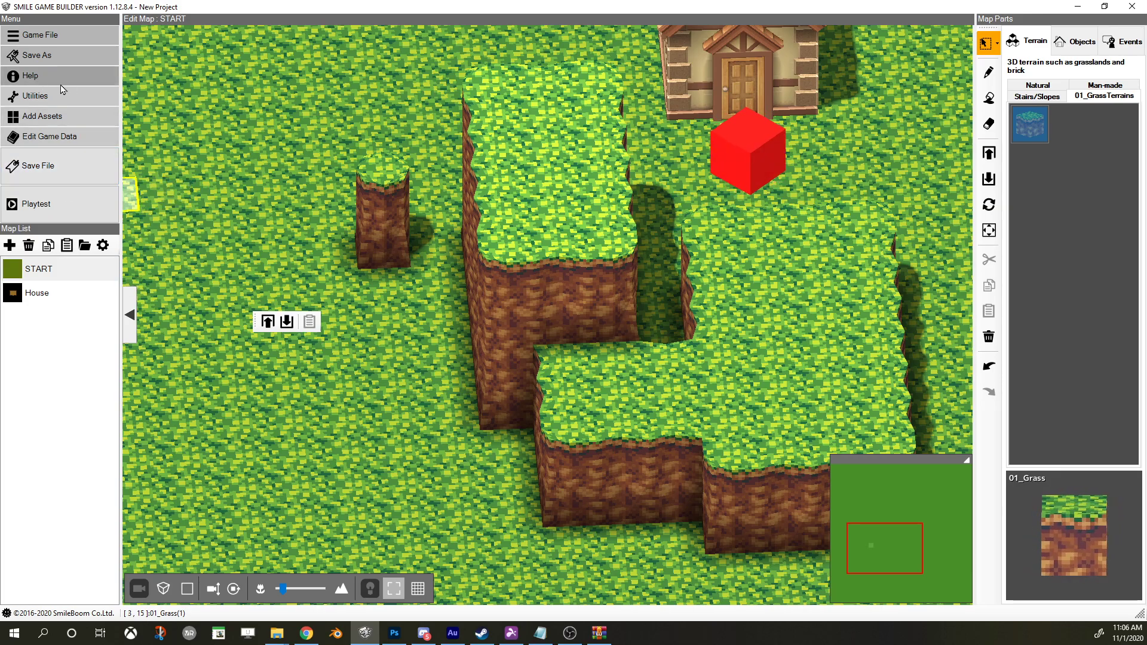
# - Leave the New Project without overwriting and load Adventures of Sion, framing its village
pyautogui.click(48, 35)
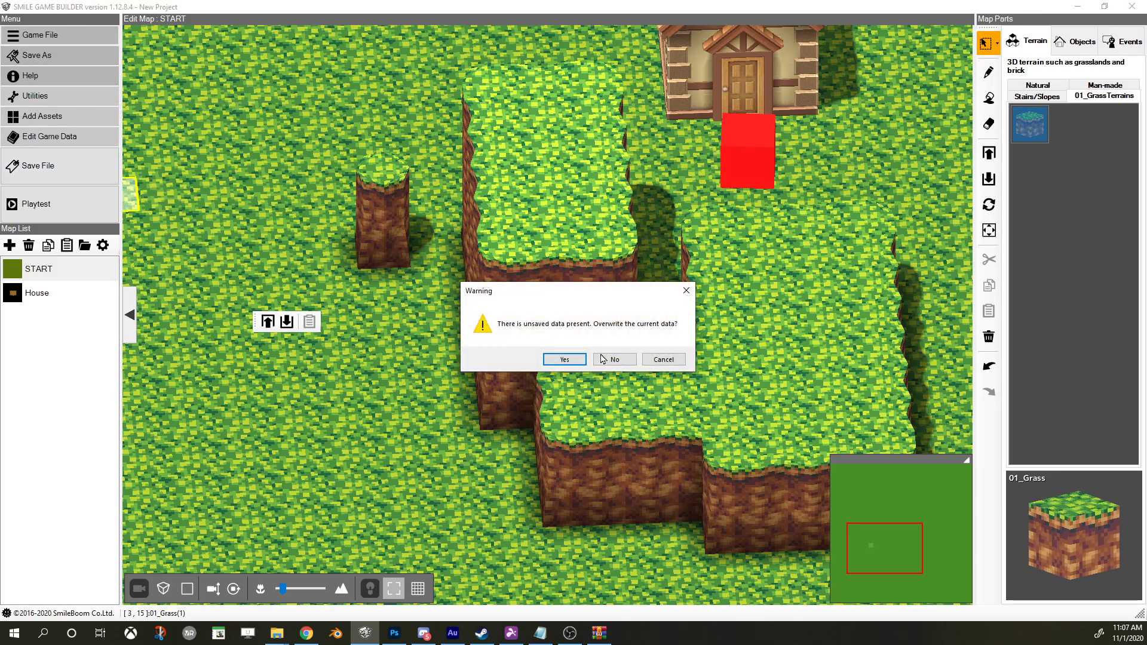
pyautogui.click(602, 359)
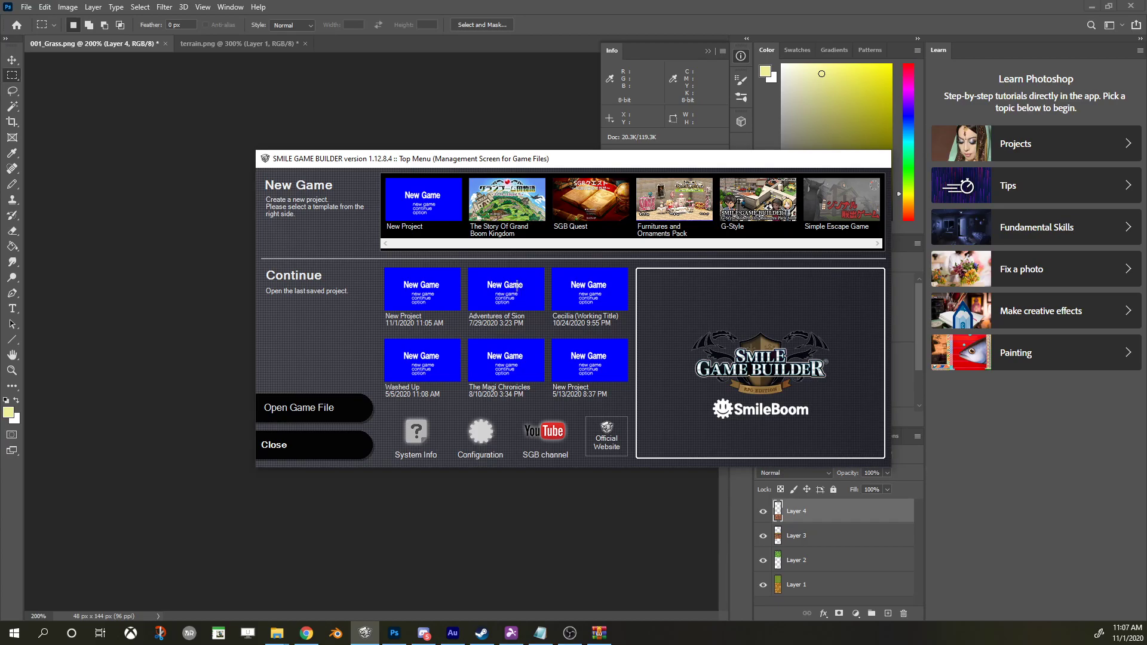
pyautogui.click(516, 285)
pyautogui.click(588, 387)
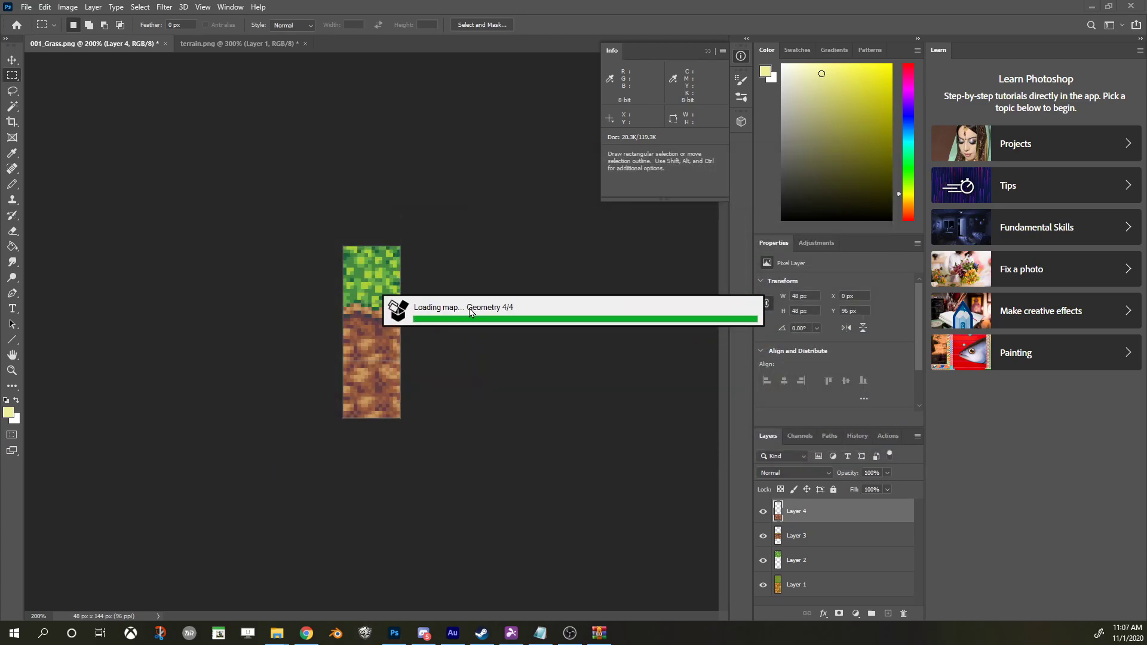
pyautogui.scroll(5, 454, 284)
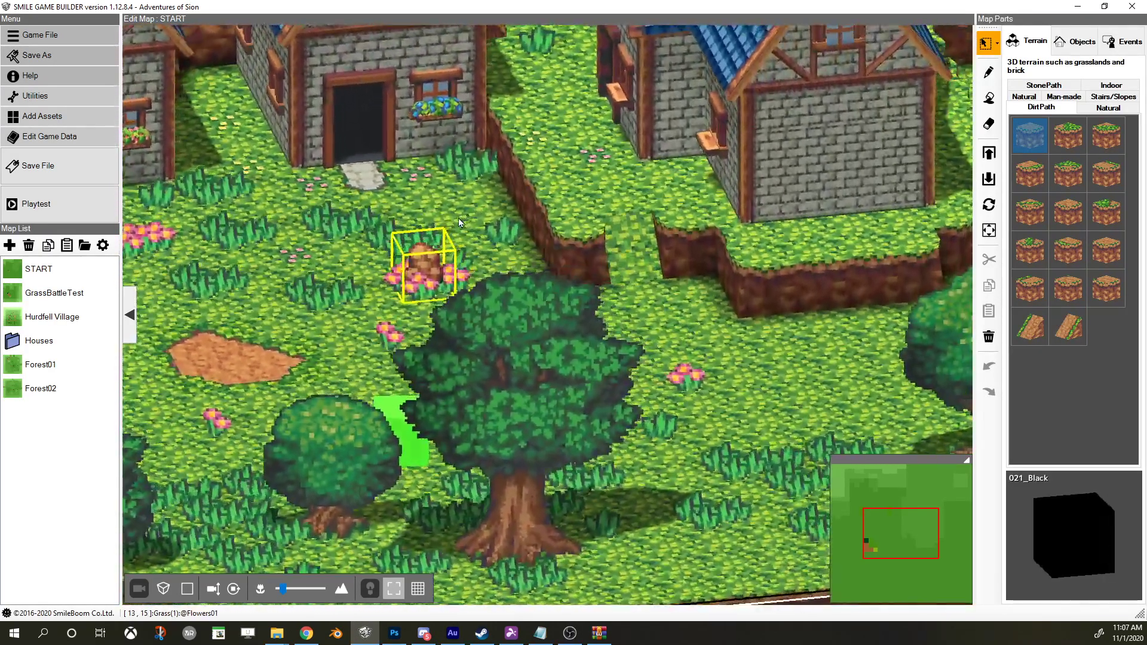
pyautogui.moveTo(457, 217); pyautogui.dragTo(427, 332)
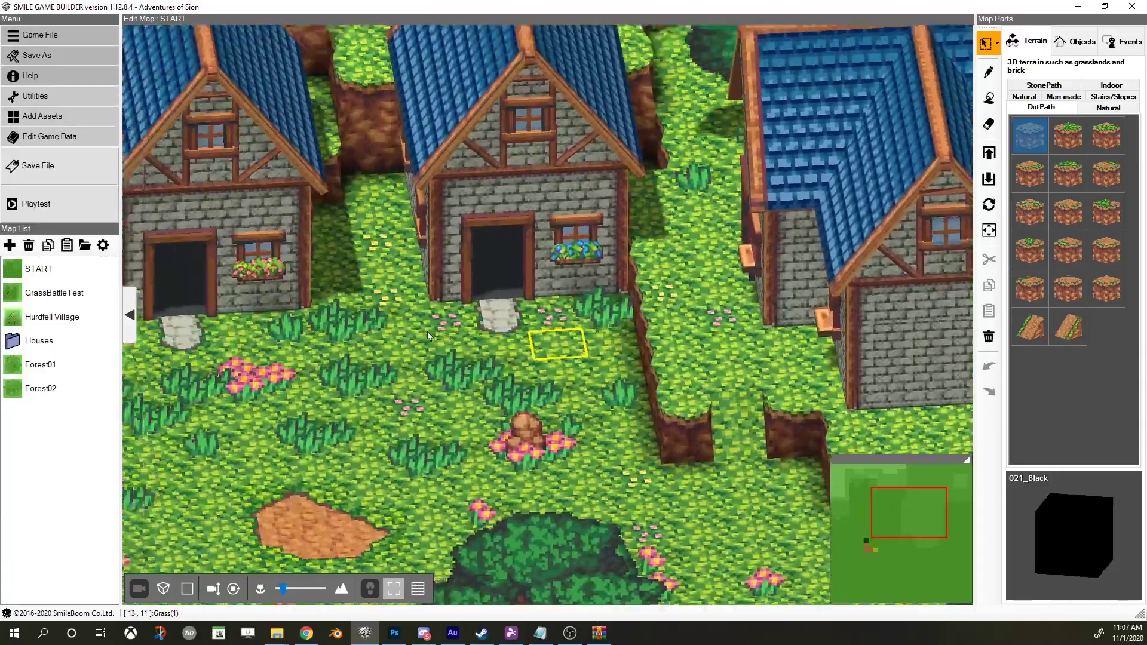
pyautogui.scroll(-5, 430, 328)
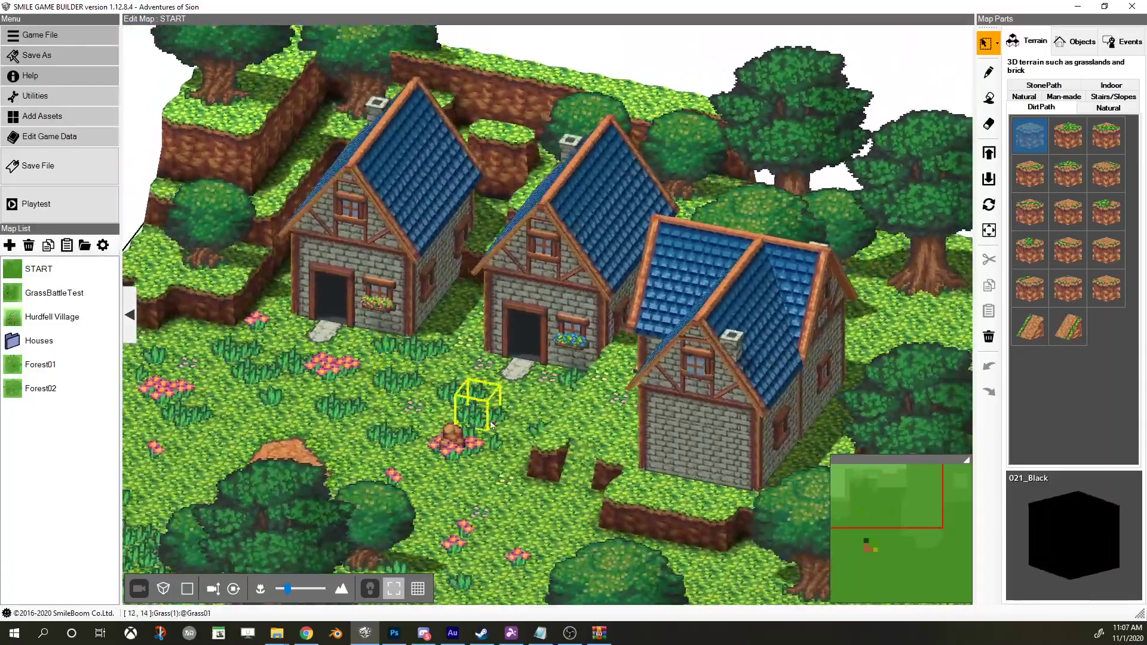
pyautogui.moveTo(491, 424); pyautogui.dragTo(490, 352)
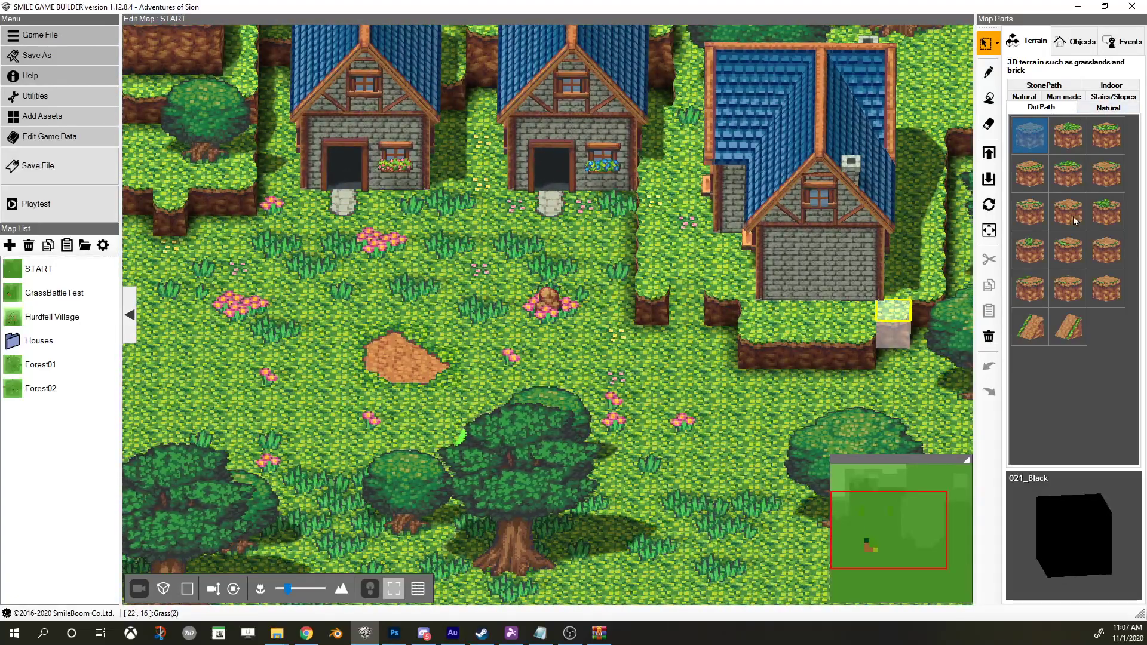
# - Browse Natural tiles (GrassFlower01, GrassFlower02, Grass) and StonePath tiles, ending on SP08
pyautogui.click(1043, 84)
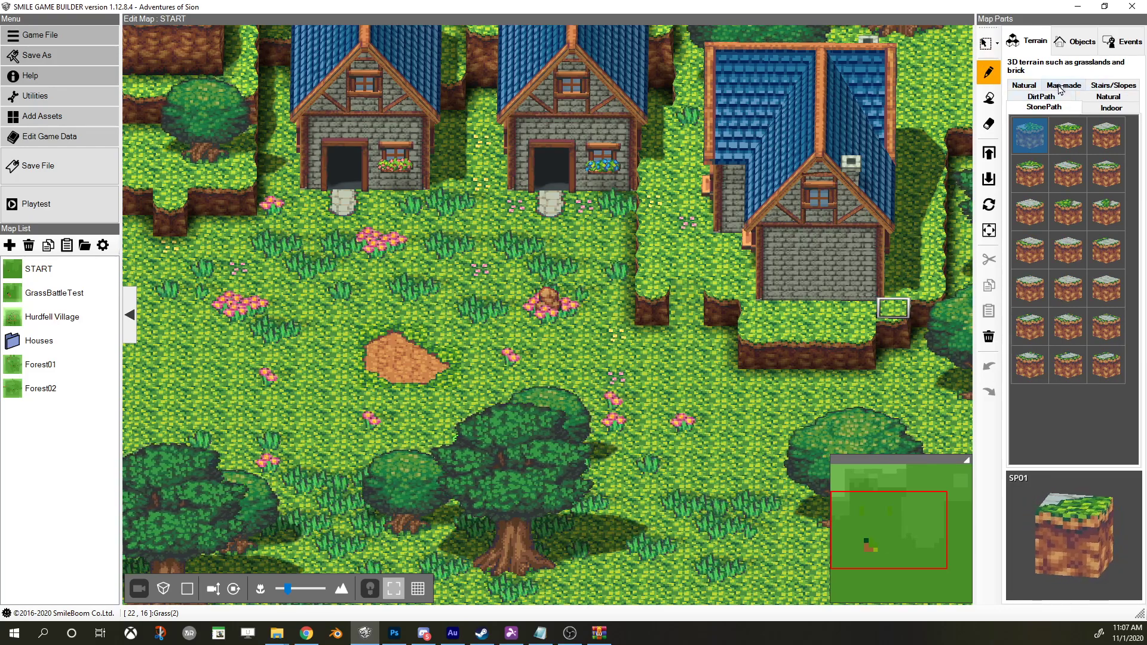
pyautogui.click(1120, 98)
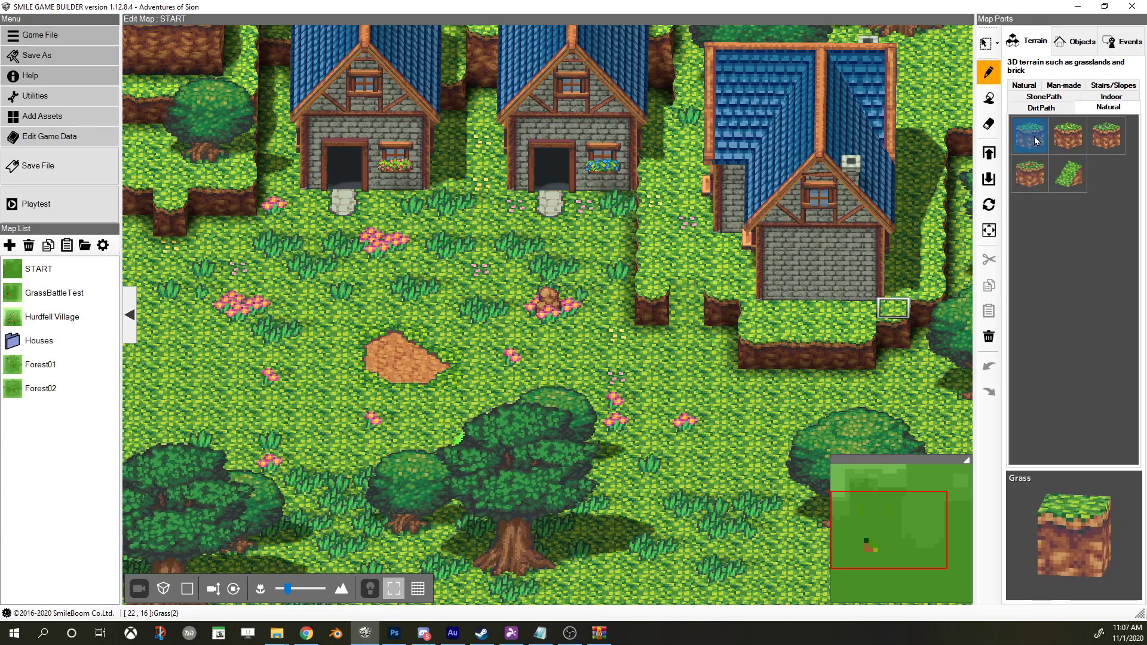
pyautogui.click(1073, 149)
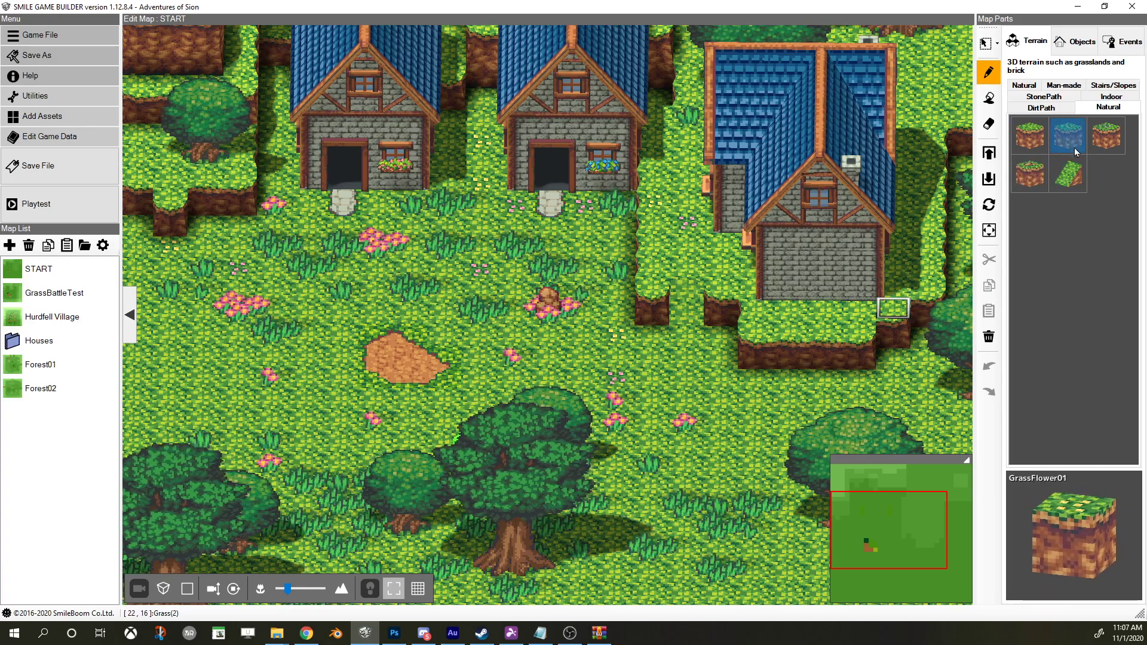
pyautogui.click(1108, 133)
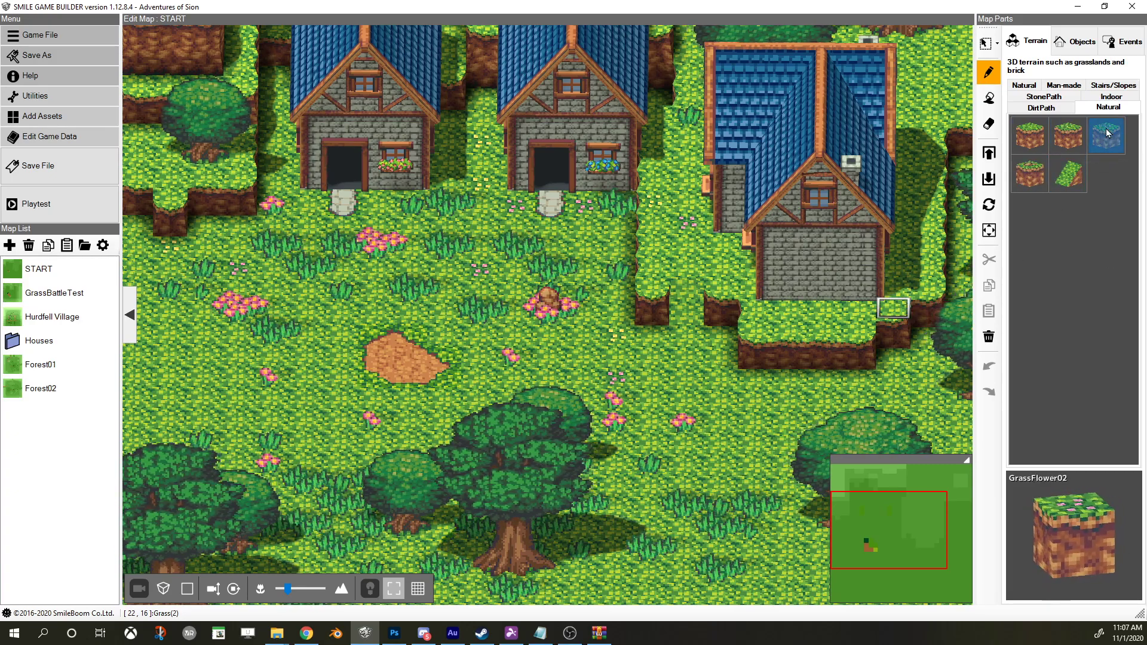
pyautogui.click(1027, 143)
pyautogui.click(1053, 95)
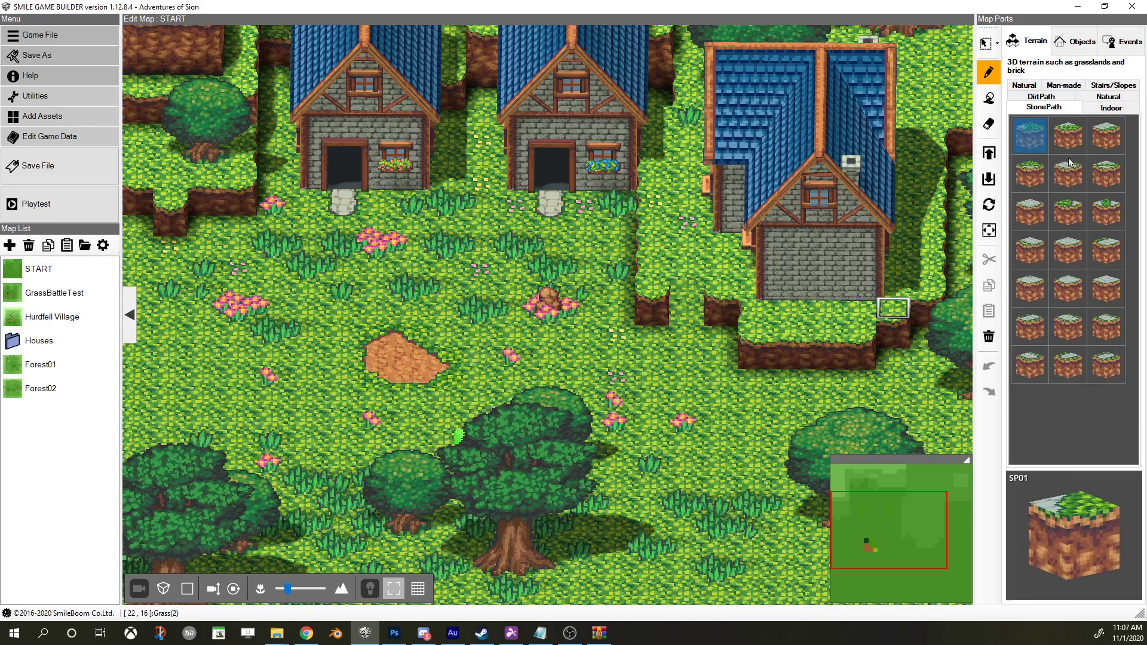
pyautogui.click(1042, 180)
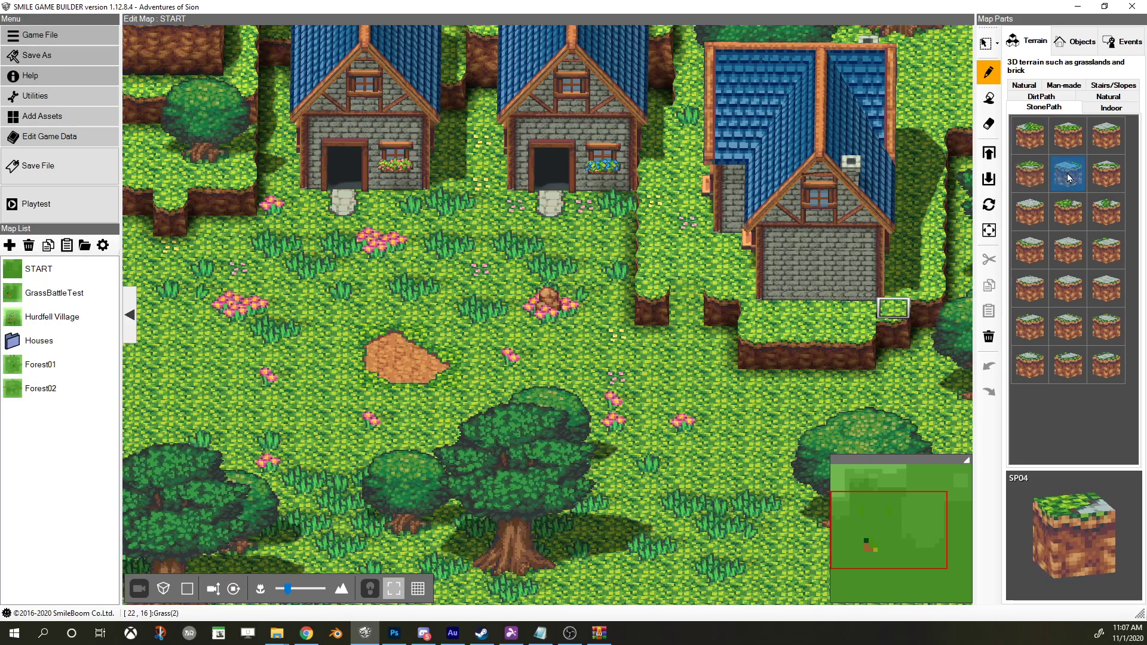
pyautogui.click(1030, 215)
pyautogui.click(1065, 204)
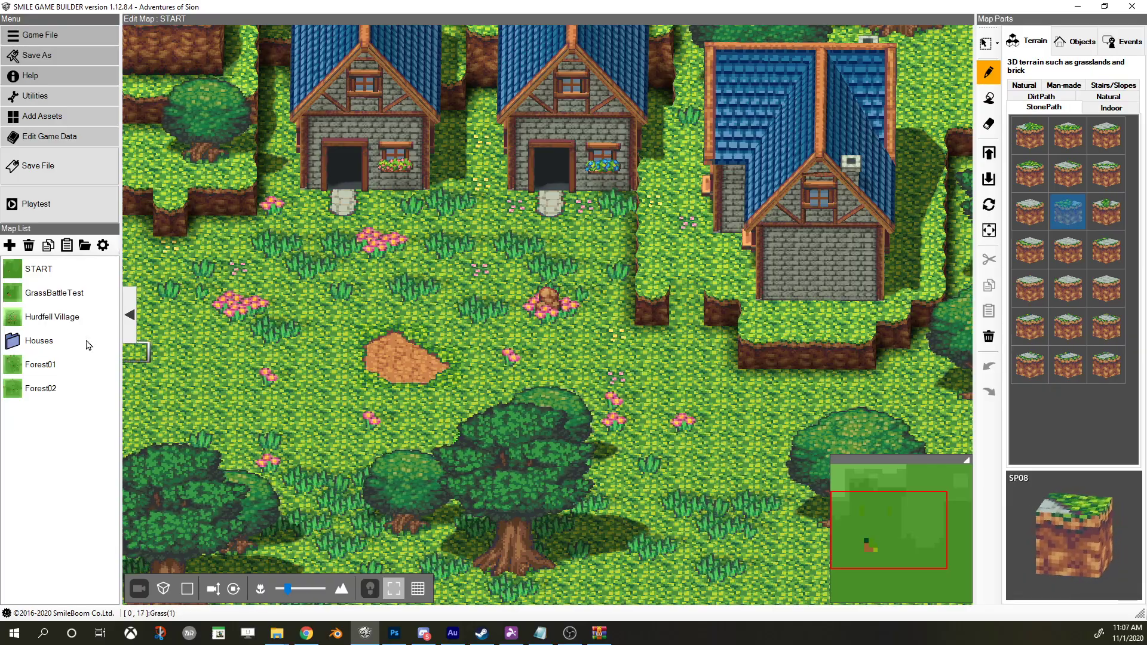
# - Open the Hurdfell Village map from the Map List
pyautogui.click(52, 316)
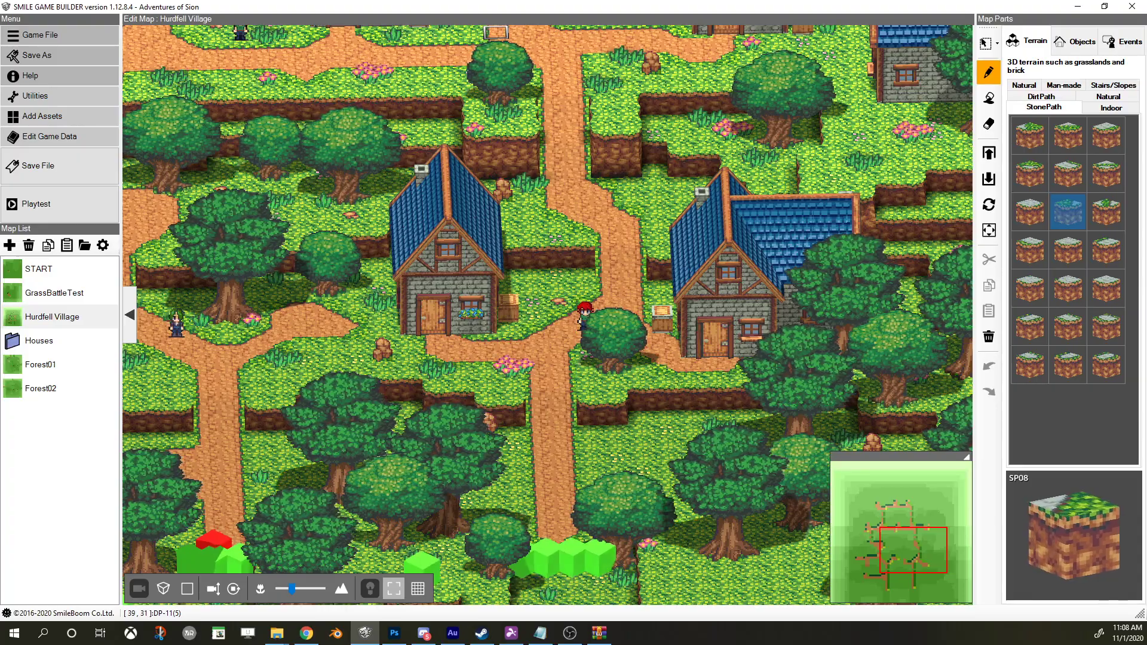
pyautogui.scroll(3, 554, 339)
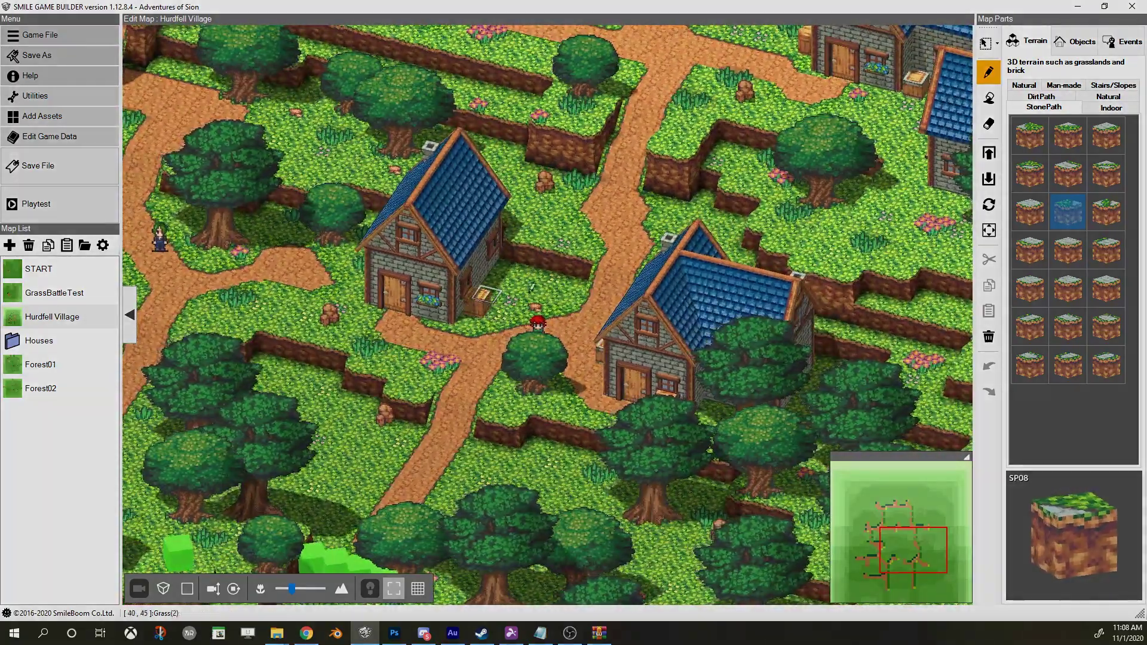